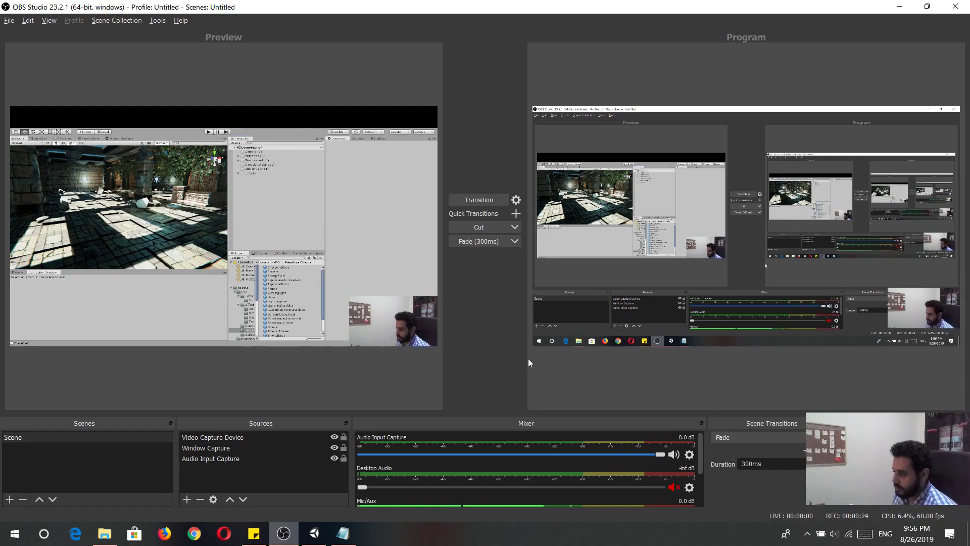
Step: Switch to Unity and create an empty GameObject in DemoScene with the GVX_Composite Effect component
{"action": "key", "text": "alt+Tab"}
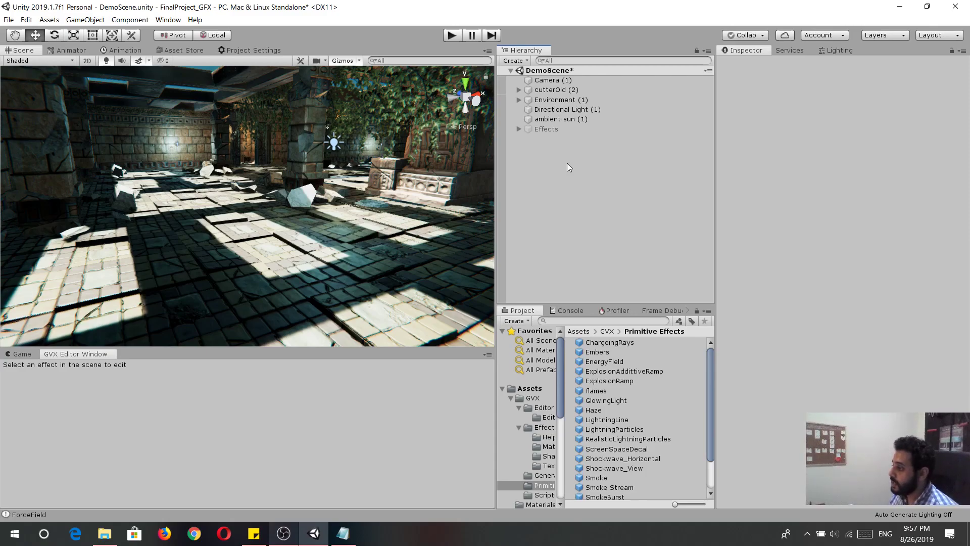
{"action": "right_click", "coordinate": [566, 163]}
{"action": "left_click", "coordinate": [644, 257]}
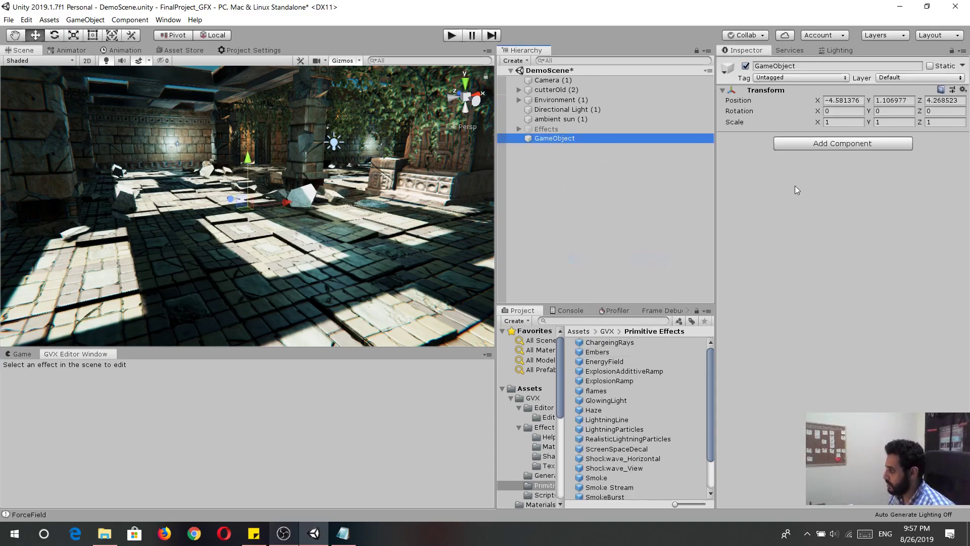
{"action": "left_click", "coordinate": [826, 143]}
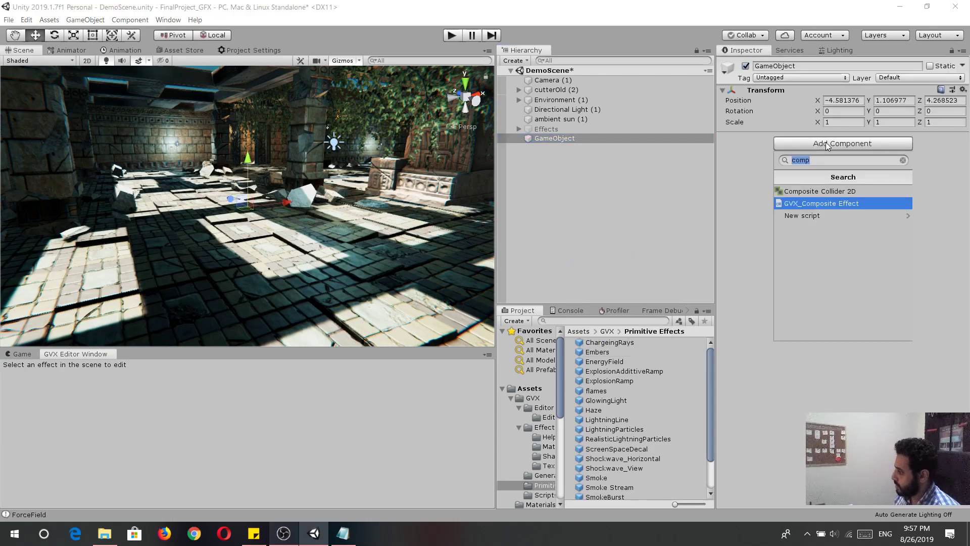
{"action": "left_click", "coordinate": [835, 201]}
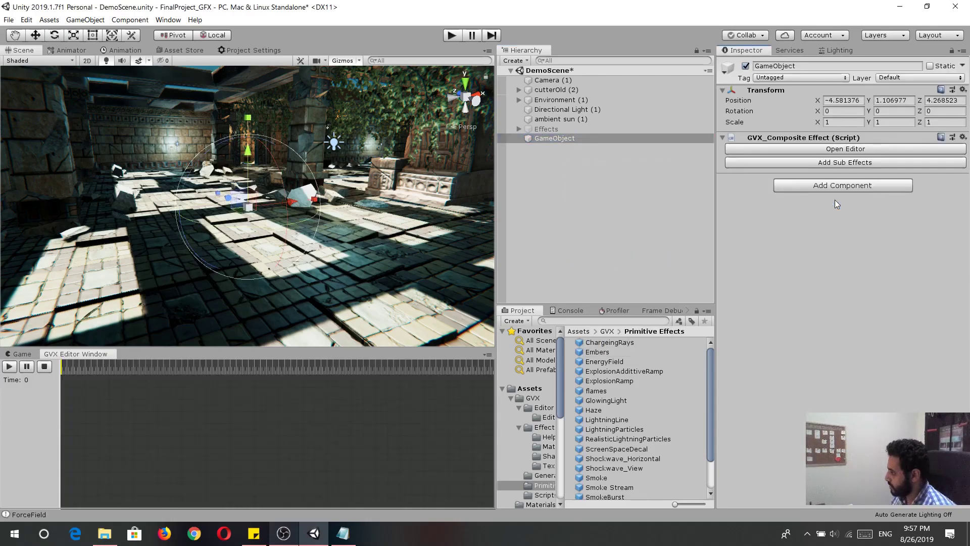
Step: Add an EnergyField sub effect to the GameObject's composite effect and expand its settings
{"action": "left_click", "coordinate": [798, 162]}
{"action": "left_click_drag", "start_coordinate": [614, 44], "coordinate": [594, 71]}
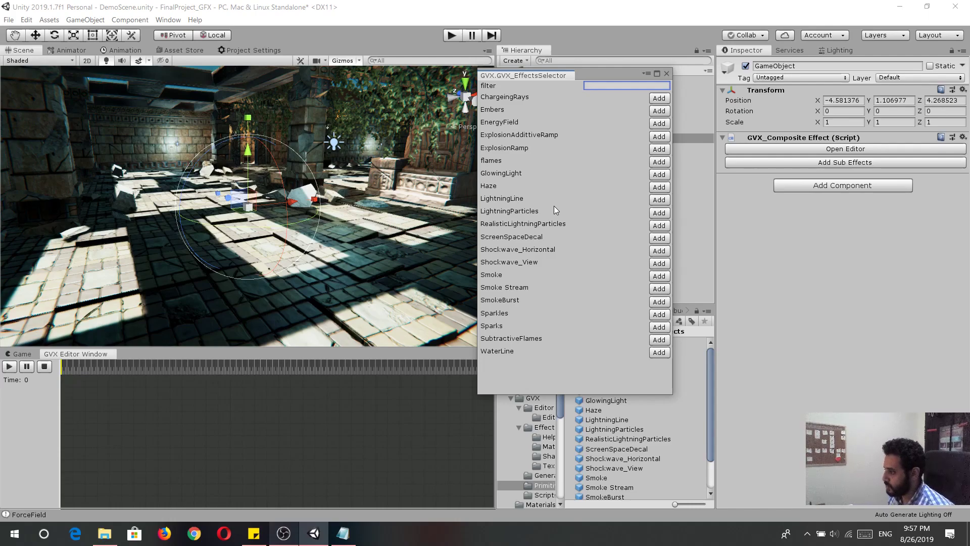
{"action": "left_click", "coordinate": [659, 124]}
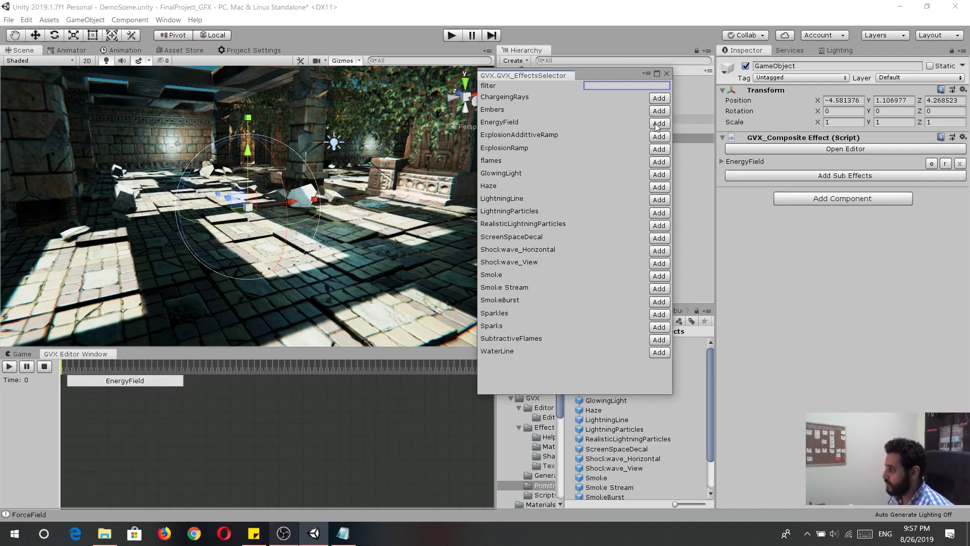
{"action": "left_click", "coordinate": [666, 74]}
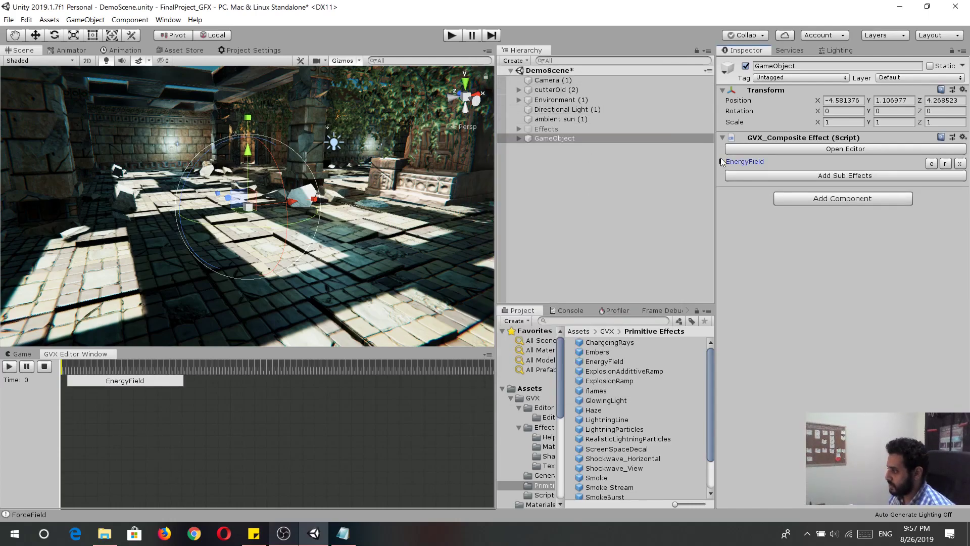
{"action": "left_click", "coordinate": [722, 161]}
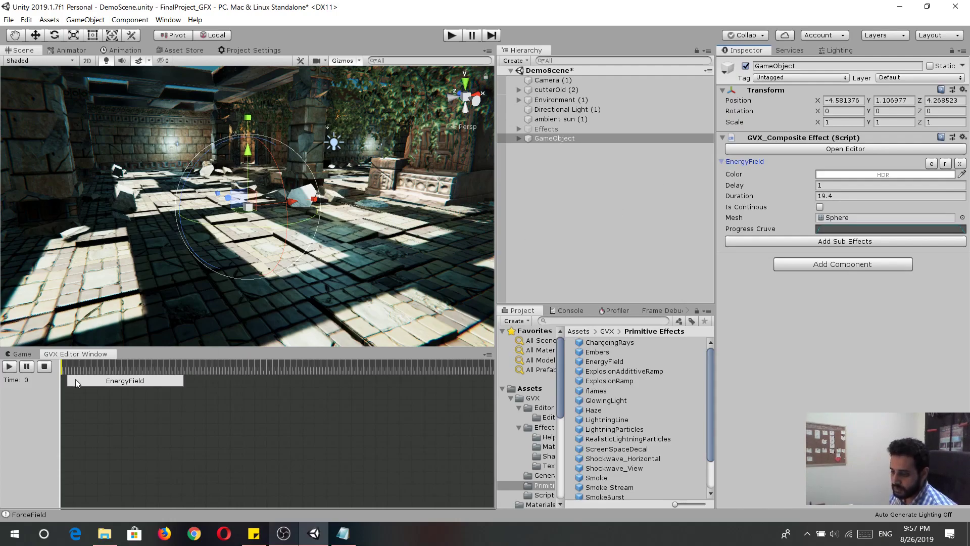
Step: Start EnergyField at the beginning of the timeline, shorten its duration to about 8.4 and make it continuous while previewing
{"action": "left_click", "coordinate": [62, 364]}
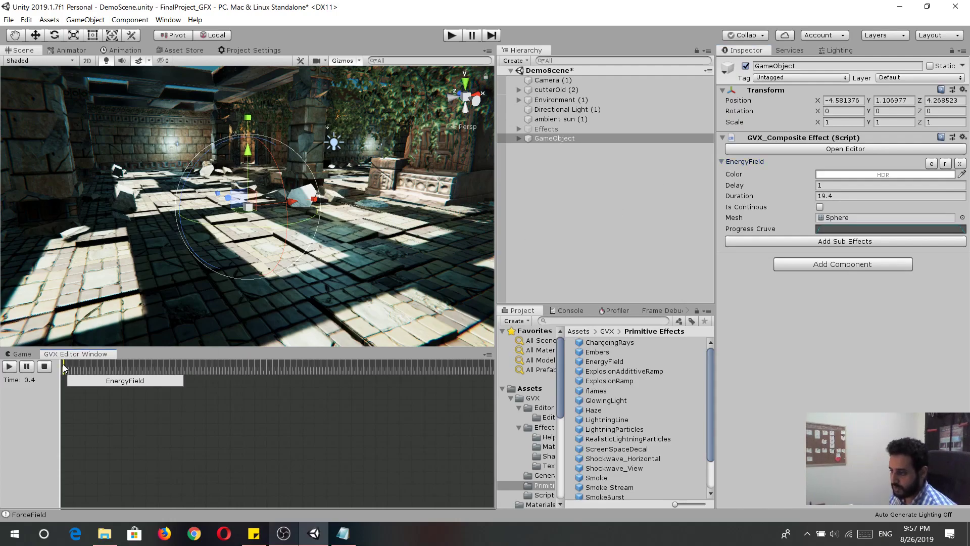
{"action": "mouse_move", "coordinate": [64, 363]}
{"action": "left_mouse_down"}
{"action": "mouse_move", "coordinate": [76, 365]}
{"action": "mouse_move", "coordinate": [81, 385]}
{"action": "mouse_move", "coordinate": [62, 370]}
{"action": "left_mouse_up"}
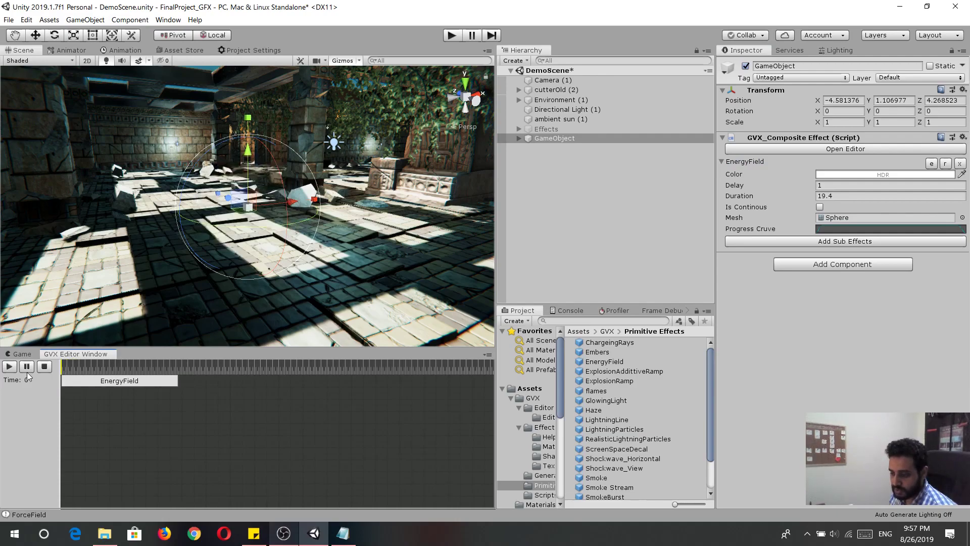
{"action": "left_click", "coordinate": [9, 367]}
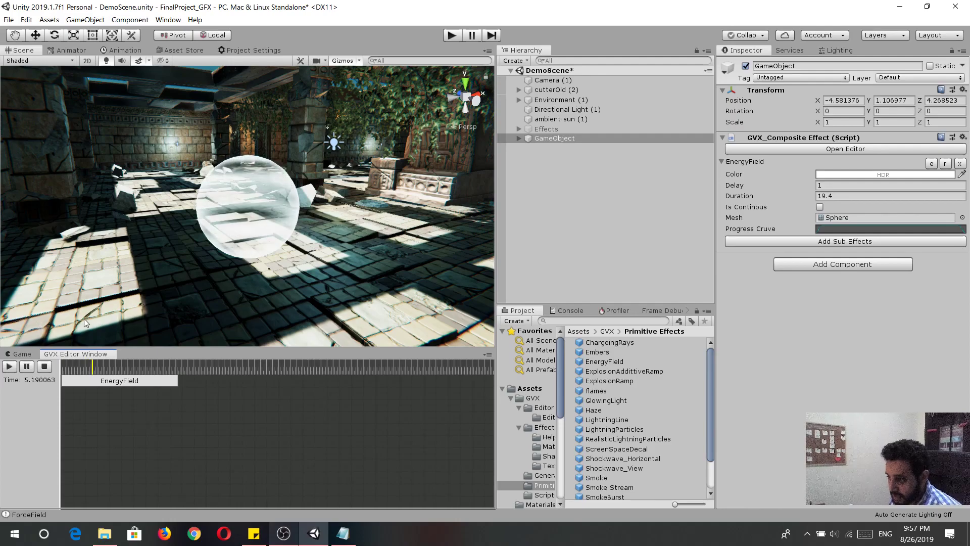
{"action": "left_click_drag", "start_coordinate": [177, 383], "coordinate": [112, 380]}
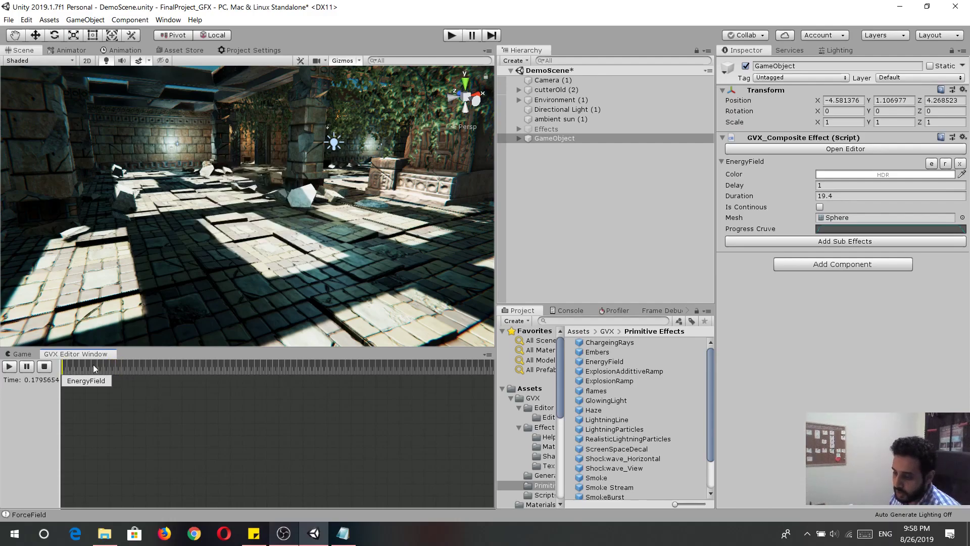
{"action": "left_click", "coordinate": [820, 207]}
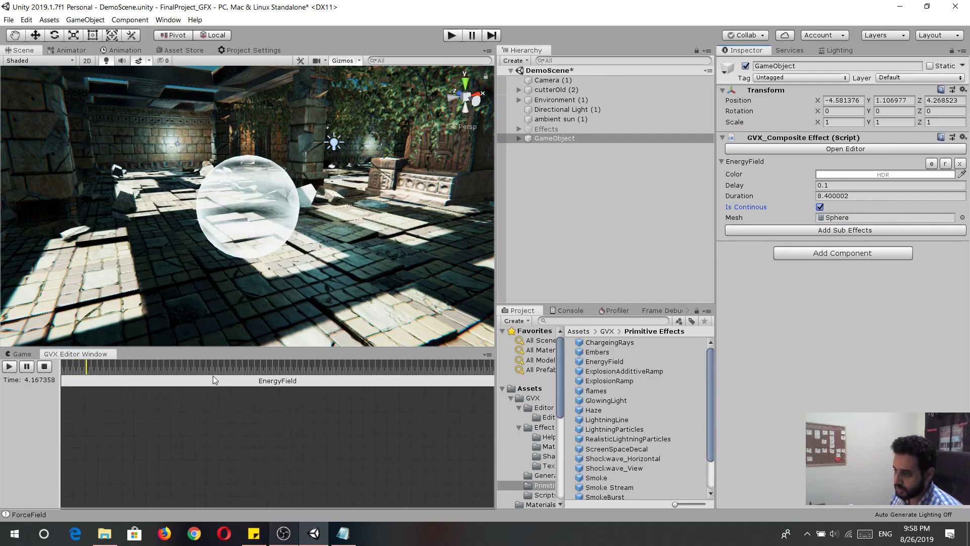
Step: Set the EnergyField colour to orange with RGB 243, 114, 0 and an alpha of 50
{"action": "left_click", "coordinate": [848, 174]}
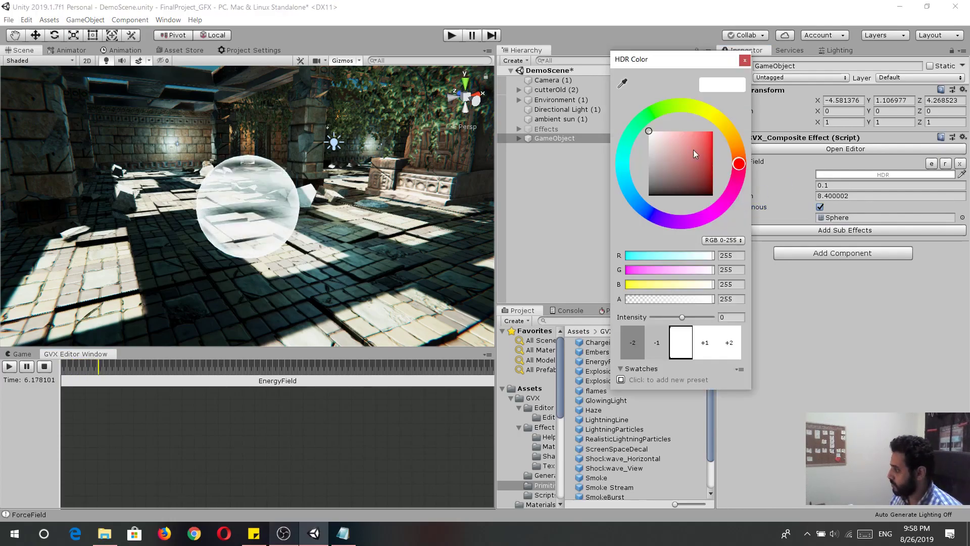
{"action": "left_click", "coordinate": [713, 134]}
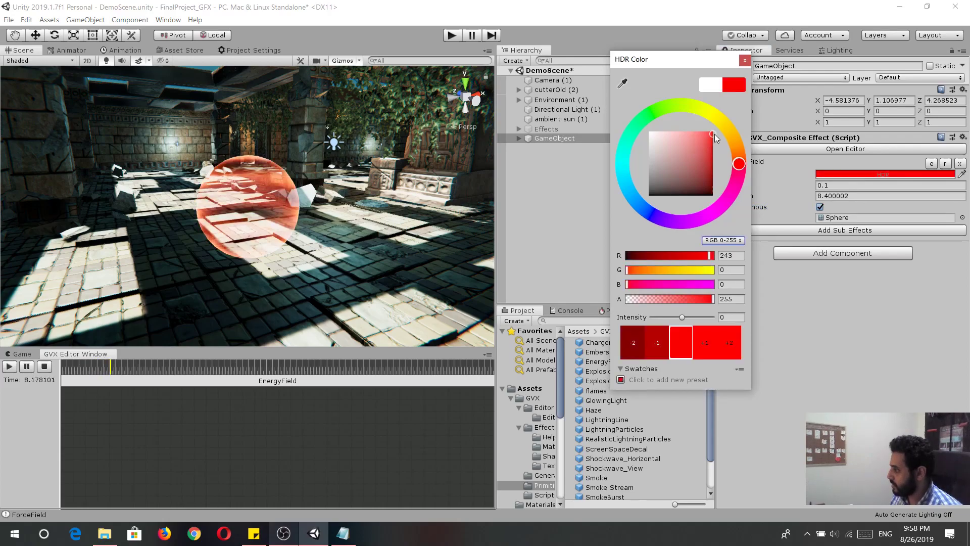
{"action": "left_click", "coordinate": [729, 133]}
{"action": "left_click", "coordinate": [728, 137]}
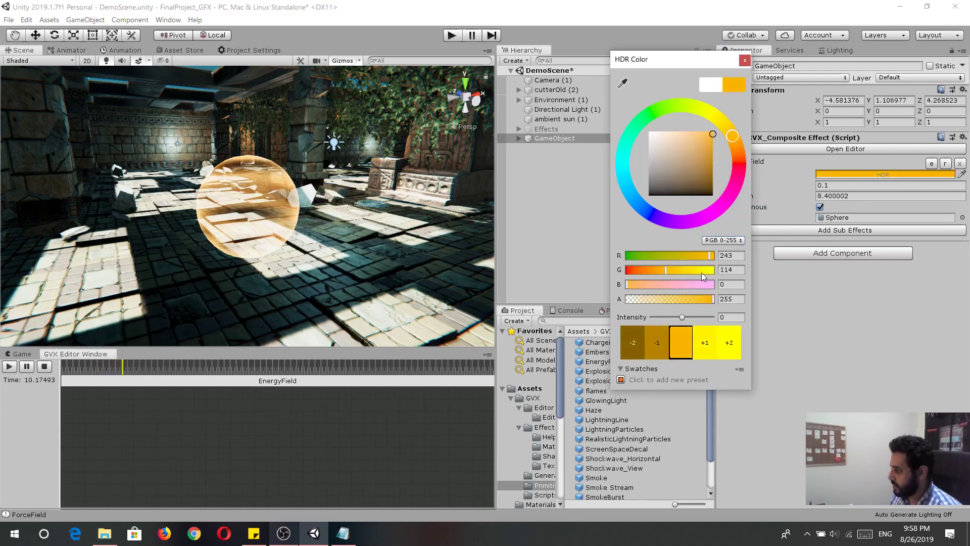
{"action": "left_click_drag", "start_coordinate": [677, 301], "coordinate": [647, 301]}
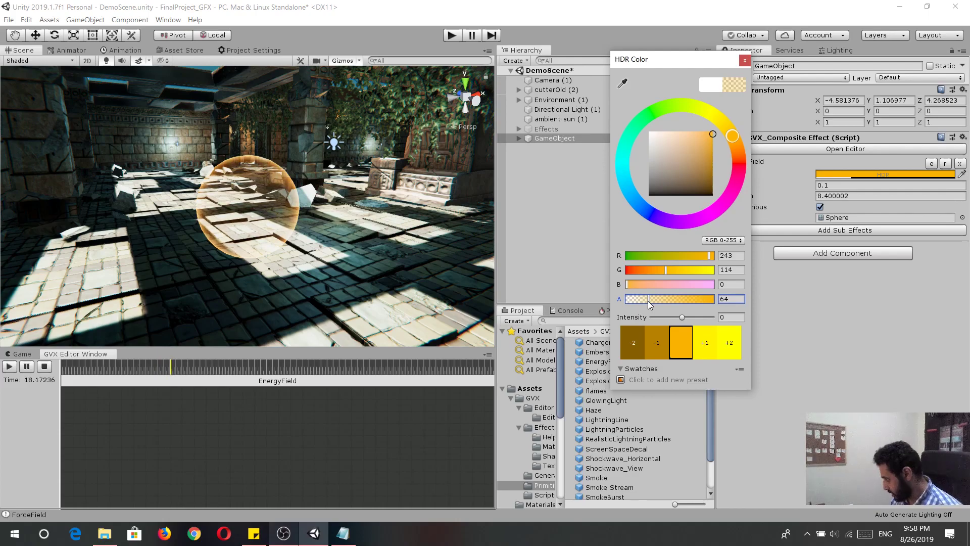
{"action": "left_click_drag", "start_coordinate": [647, 301], "coordinate": [643, 298]}
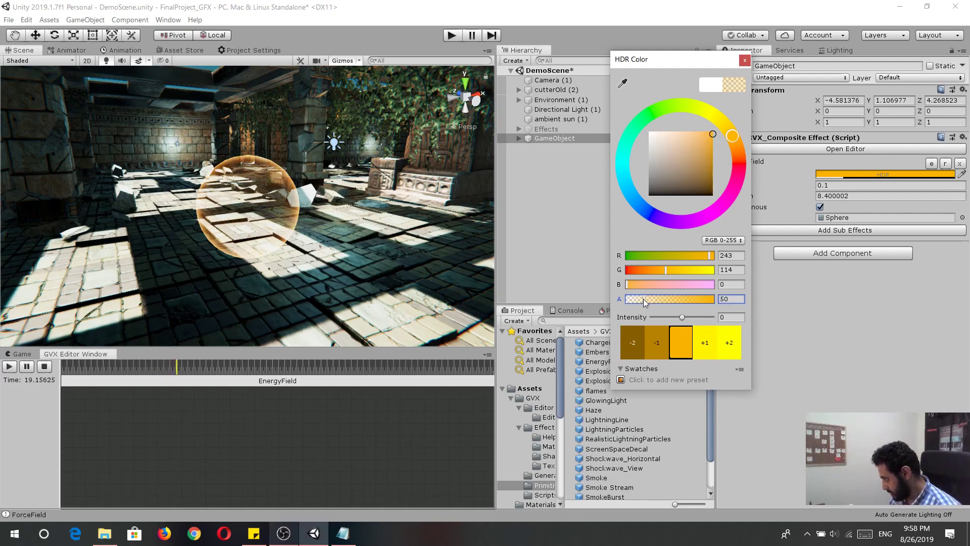
Step: Try HDR intensities of 3 and 1 on the EnergyField colour and reset the intensity to 0
{"action": "left_click", "coordinate": [710, 347]}
{"action": "left_click", "coordinate": [731, 345]}
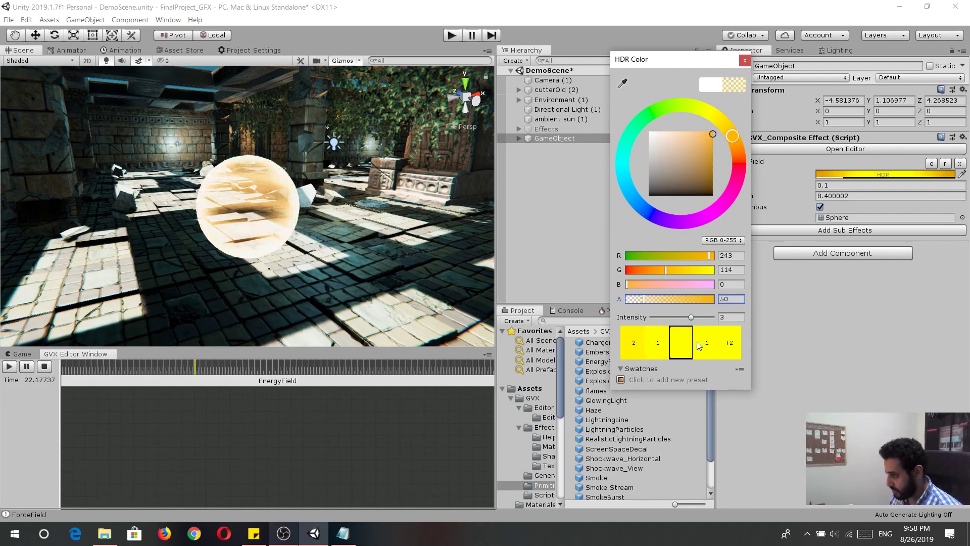
{"action": "key", "text": "Tab"}
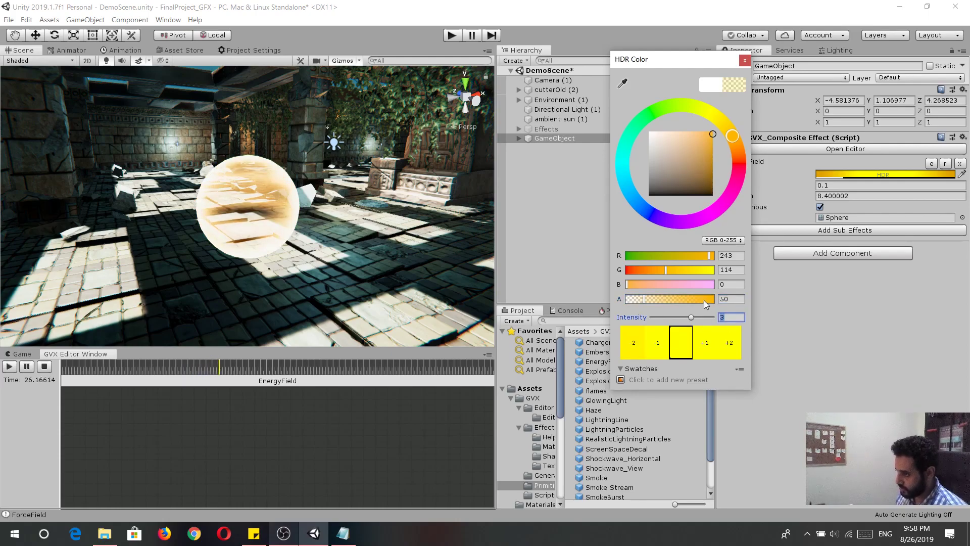
{"action": "type", "text": "1"}
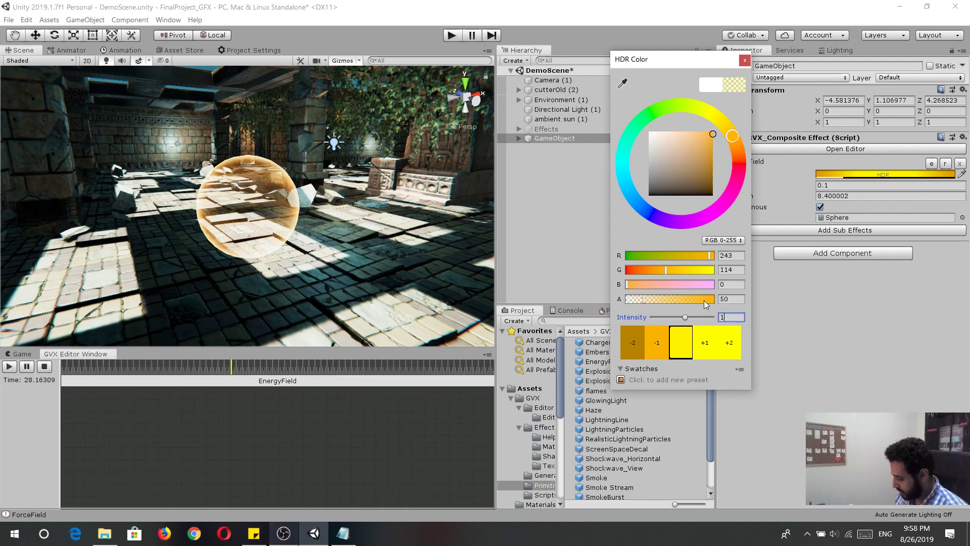
{"action": "key", "text": "BackSpace"}
{"action": "type", "text": "0"}
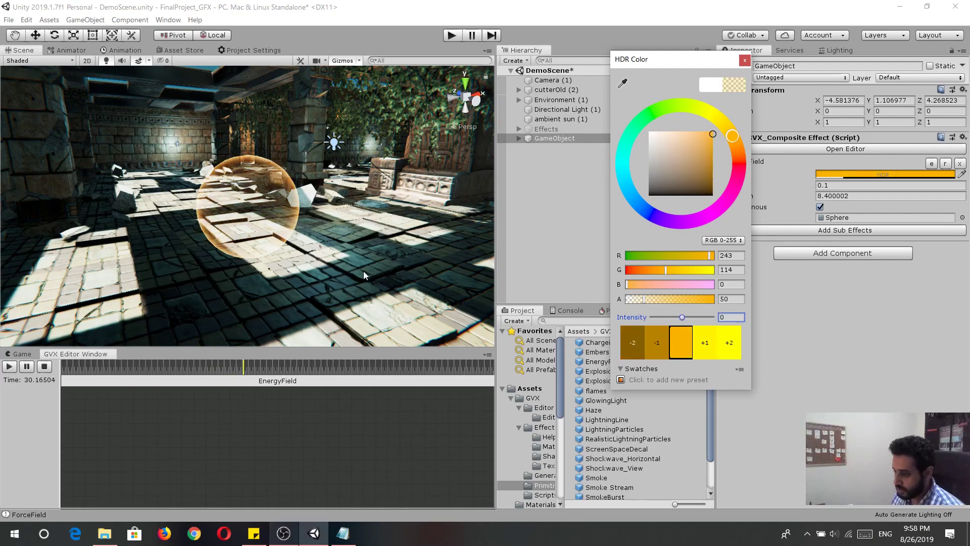
Step: Stop the preview, turn off continuous playback for EnergyField and delete this sub effect
{"action": "left_click", "coordinate": [44, 367]}
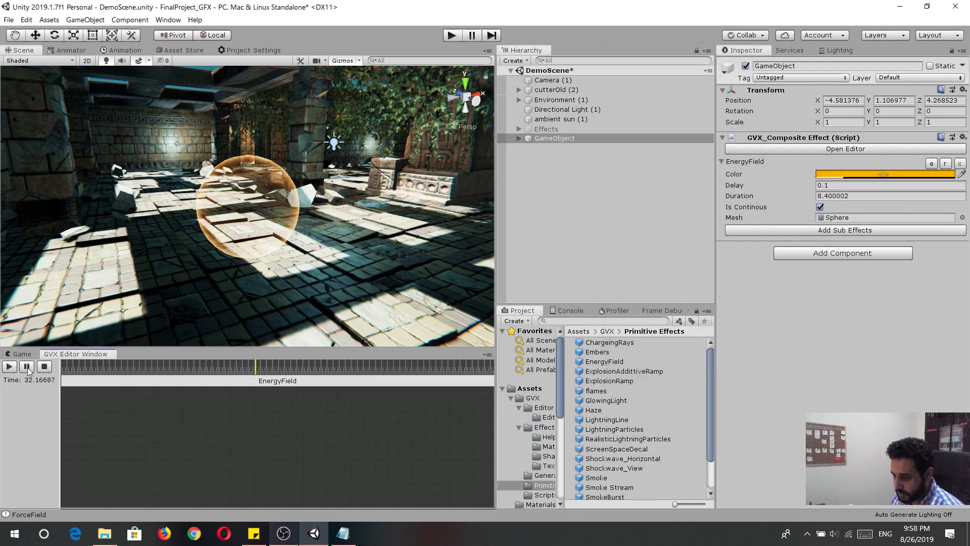
{"action": "left_click", "coordinate": [820, 207]}
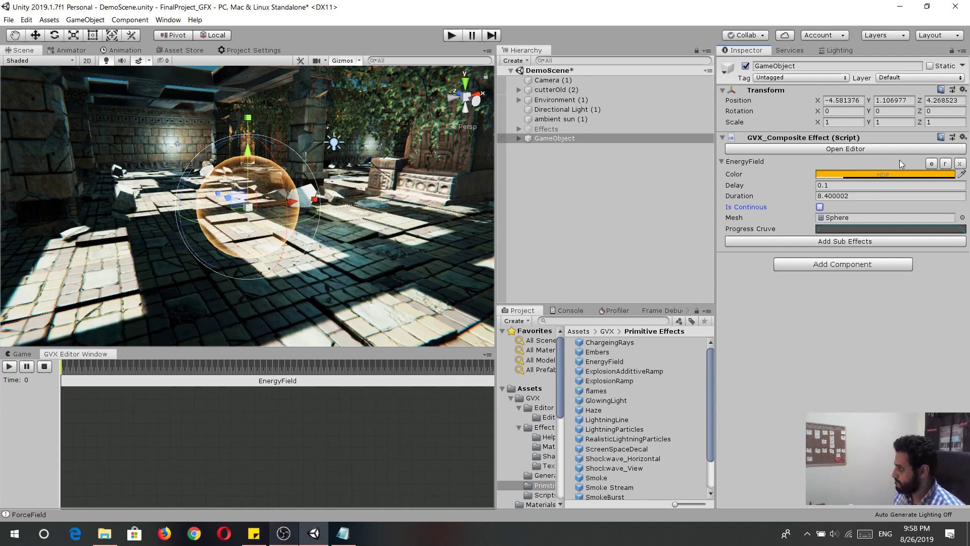
{"action": "left_click", "coordinate": [960, 163]}
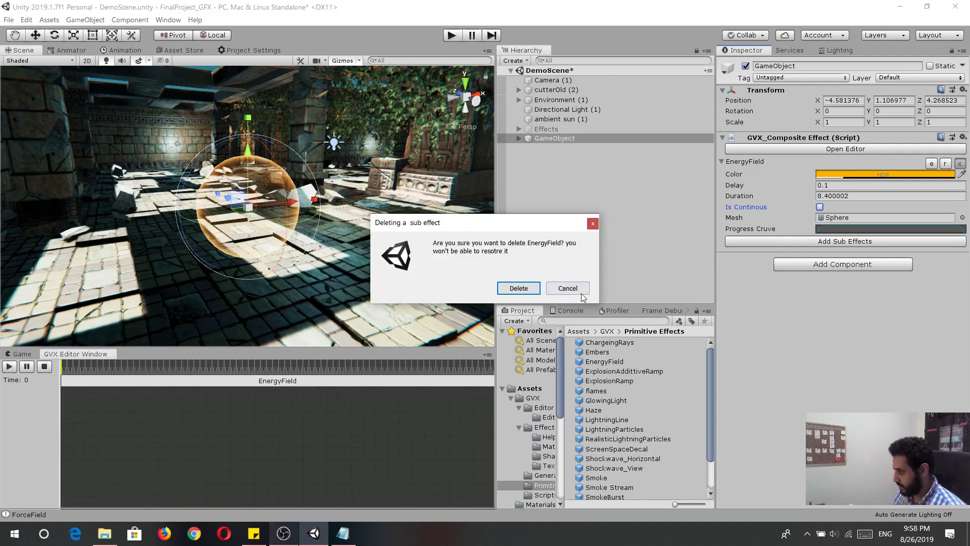
{"action": "left_click", "coordinate": [516, 288]}
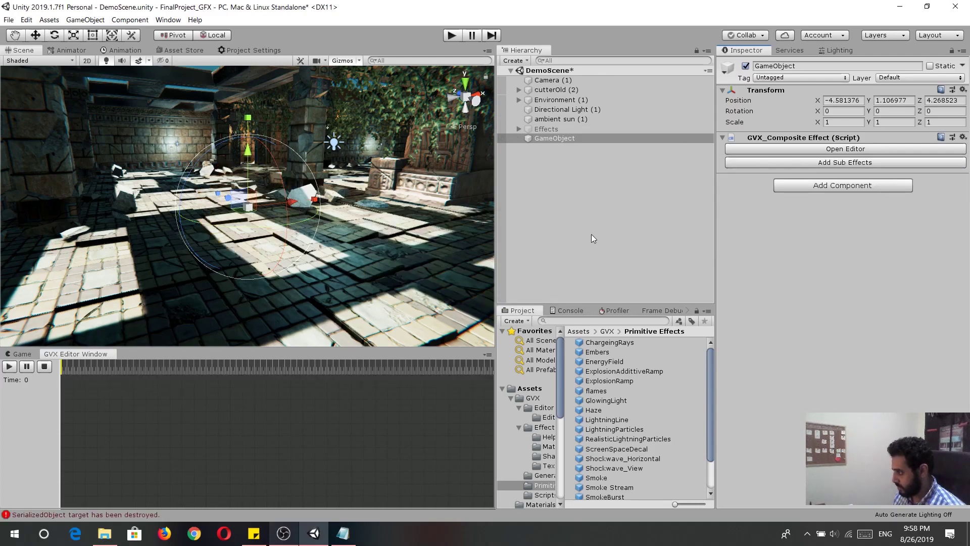
Step: Add a flames sub effect to the composite effect and preview it playing in the scene
{"action": "left_click", "coordinate": [849, 162]}
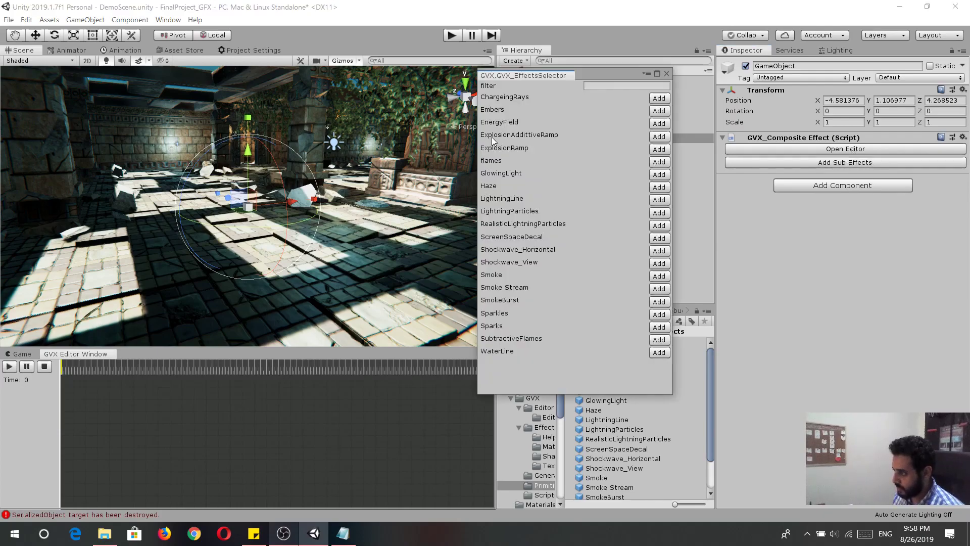
{"action": "left_click", "coordinate": [659, 162]}
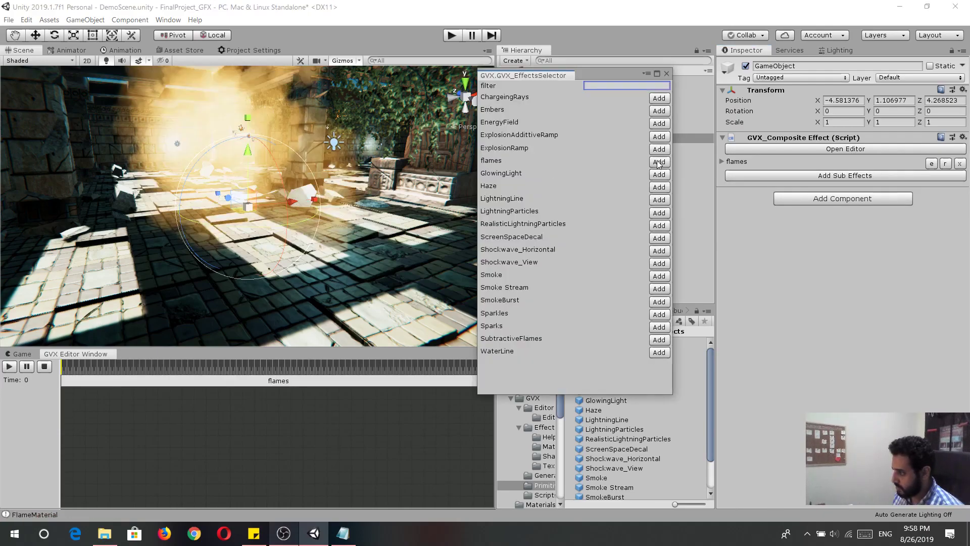
{"action": "left_click", "coordinate": [667, 74]}
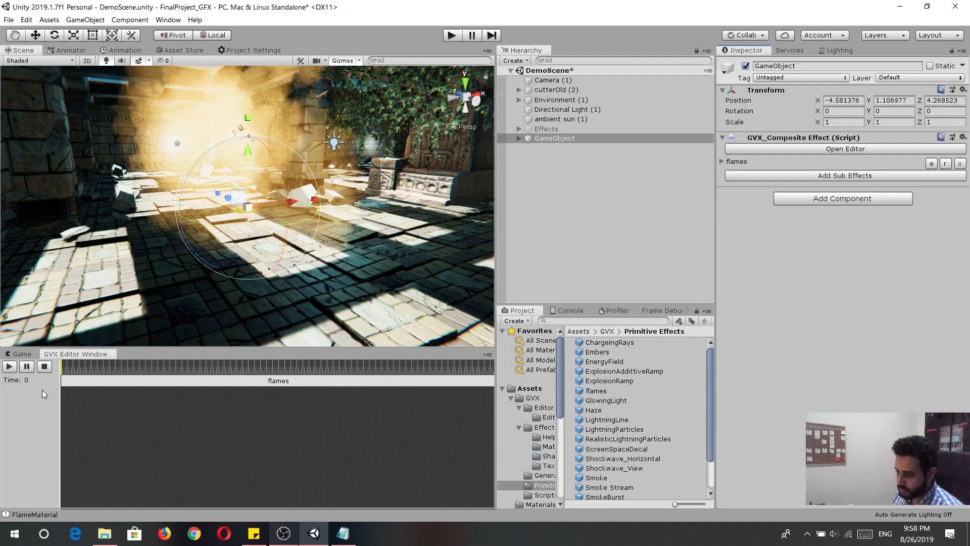
{"action": "left_click", "coordinate": [9, 370]}
{"action": "left_click_drag", "start_coordinate": [303, 202], "coordinate": [283, 269], "text": "alt"}
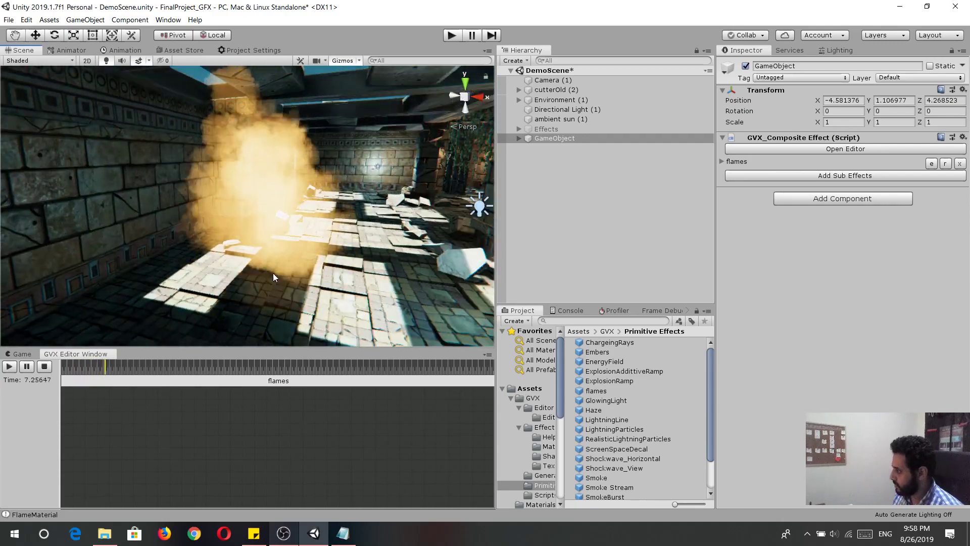
Step: Add a second flames sub effect to the composite effect
{"action": "left_click", "coordinate": [825, 175]}
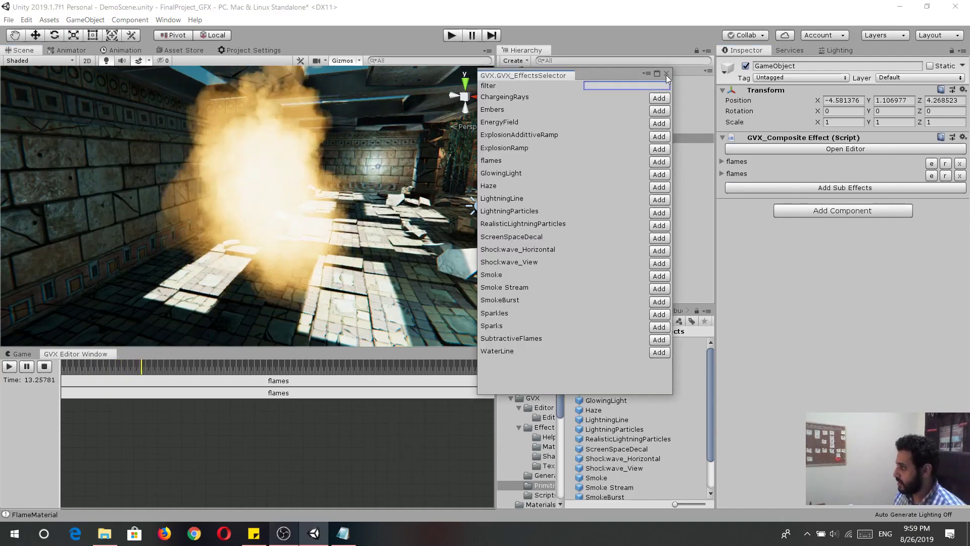
{"action": "left_click", "coordinate": [654, 163]}
Step: Rename the first flames sub effect to Coreflames and expand its settings
{"action": "left_click", "coordinate": [738, 162]}
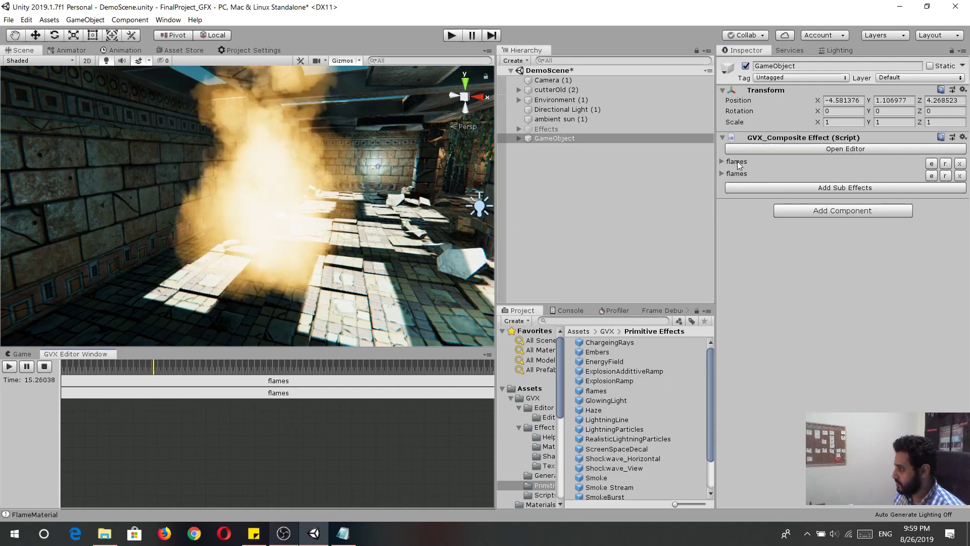
{"action": "left_click", "coordinate": [945, 164]}
{"action": "left_click", "coordinate": [750, 162]}
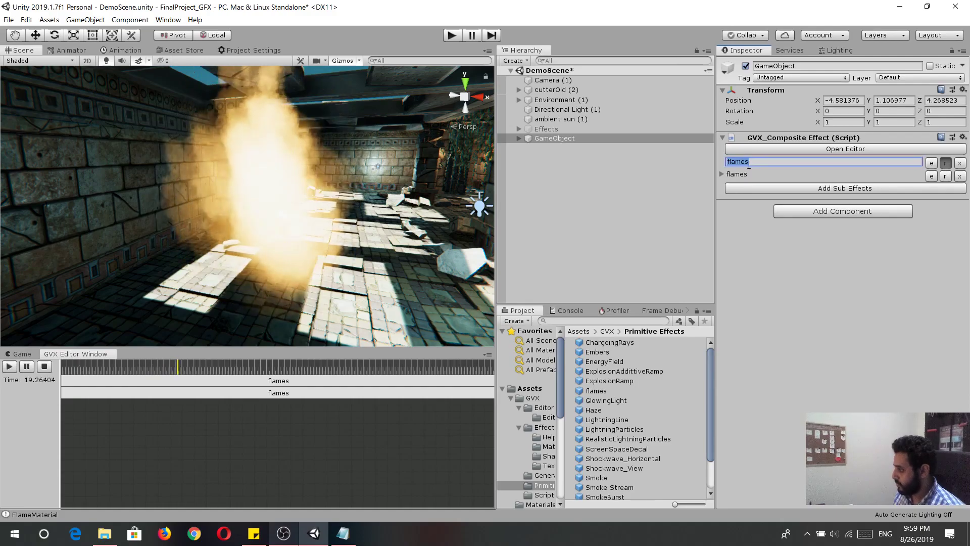
{"action": "key", "text": "Home"}
{"action": "type", "text": "Core"}
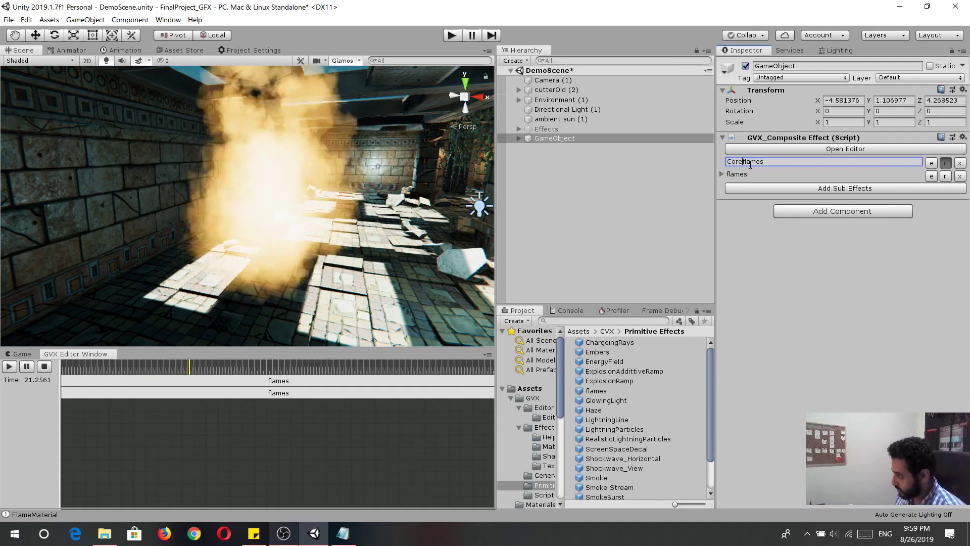
{"action": "key", "text": "Return"}
{"action": "left_click", "coordinate": [721, 161]}
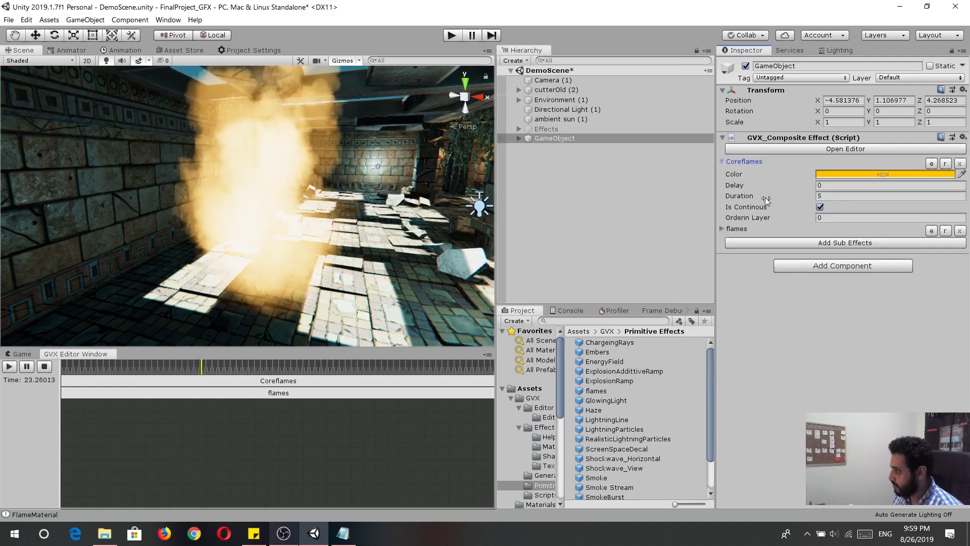
Step: Set the Coreflames sub effect's Orderin Layer to 10
{"action": "left_click", "coordinate": [832, 218]}
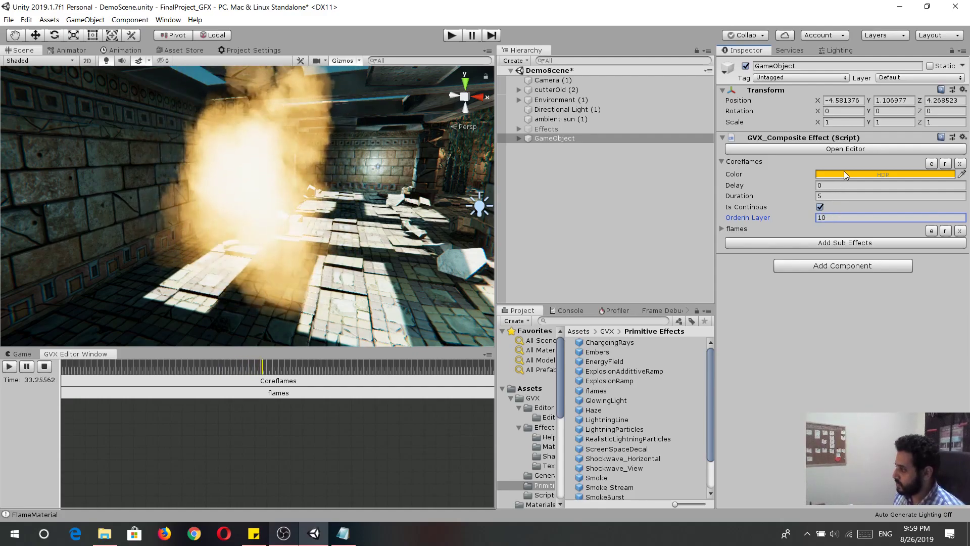
Step: Expand the flames sub effect's settings and set its color to pinkish red, RGB 239, 0, 32
{"action": "left_click", "coordinate": [722, 229]}
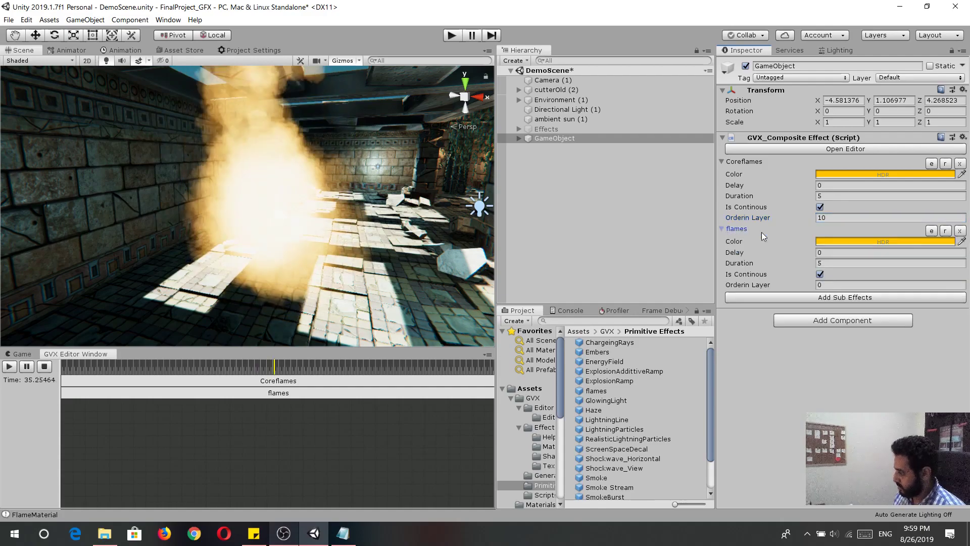
{"action": "left_click", "coordinate": [850, 241]}
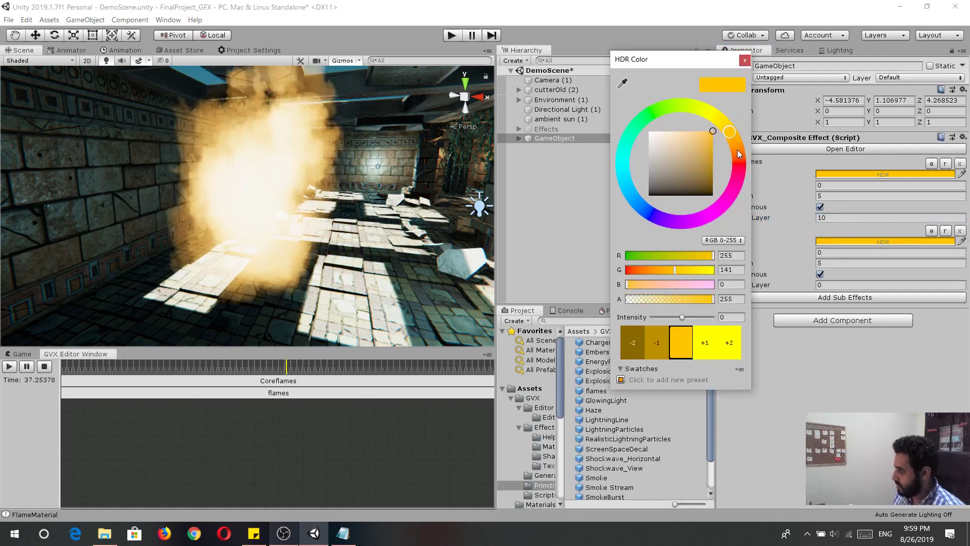
{"action": "left_click_drag", "start_coordinate": [738, 149], "coordinate": [738, 170]}
{"action": "left_click", "coordinate": [707, 136]}
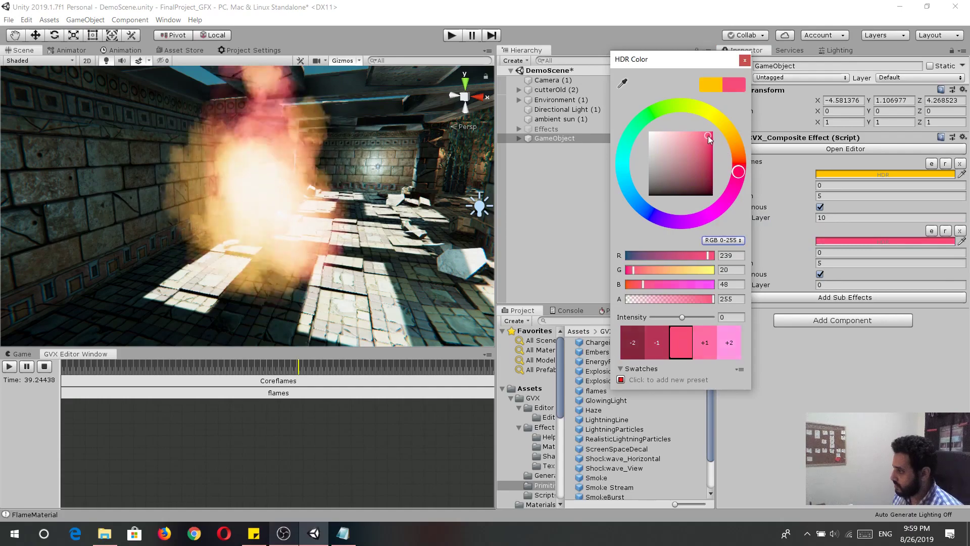
{"action": "left_click_drag", "start_coordinate": [708, 136], "coordinate": [713, 135]}
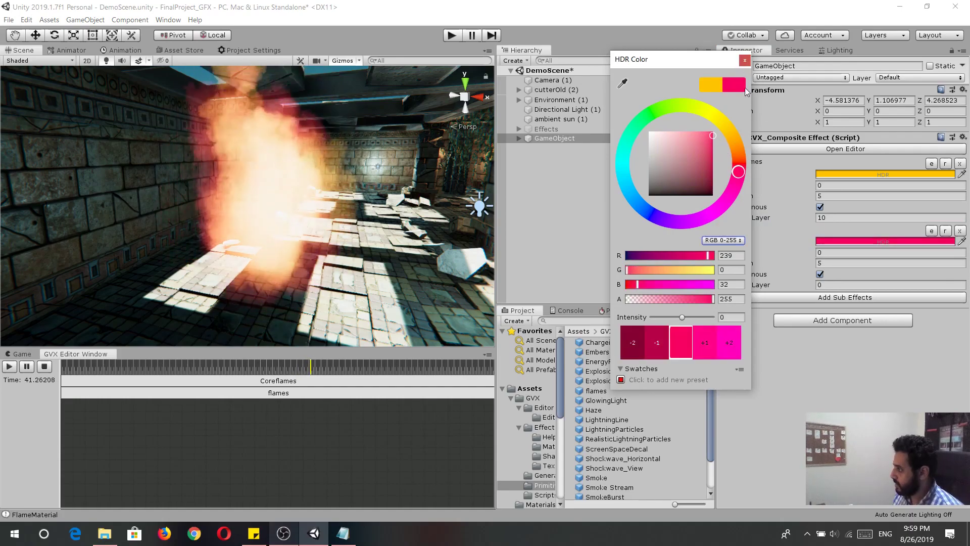
{"action": "left_click", "coordinate": [744, 60]}
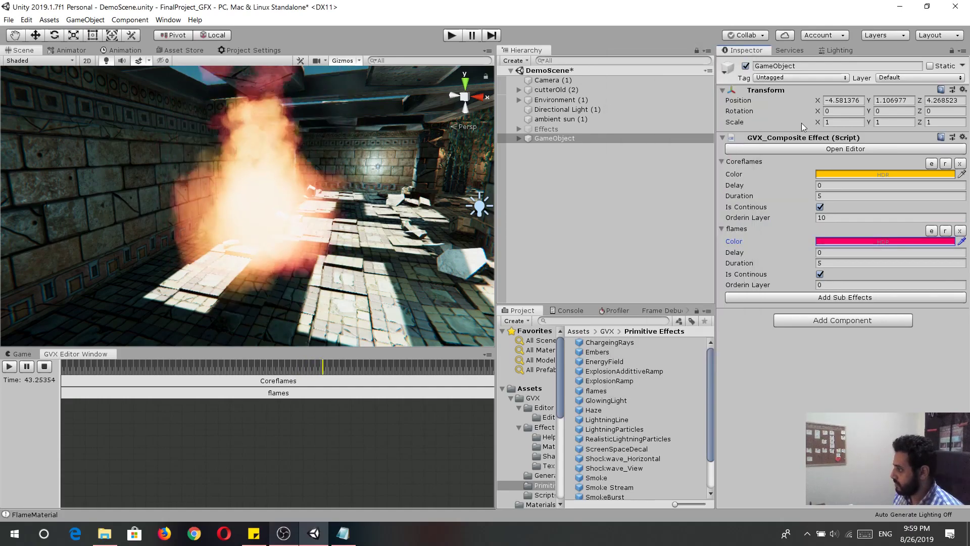
Step: Set the Coreflames color to a deep orange, RGB 255, 35, 0, with an HDR intensity of 1
{"action": "left_click", "coordinate": [853, 173]}
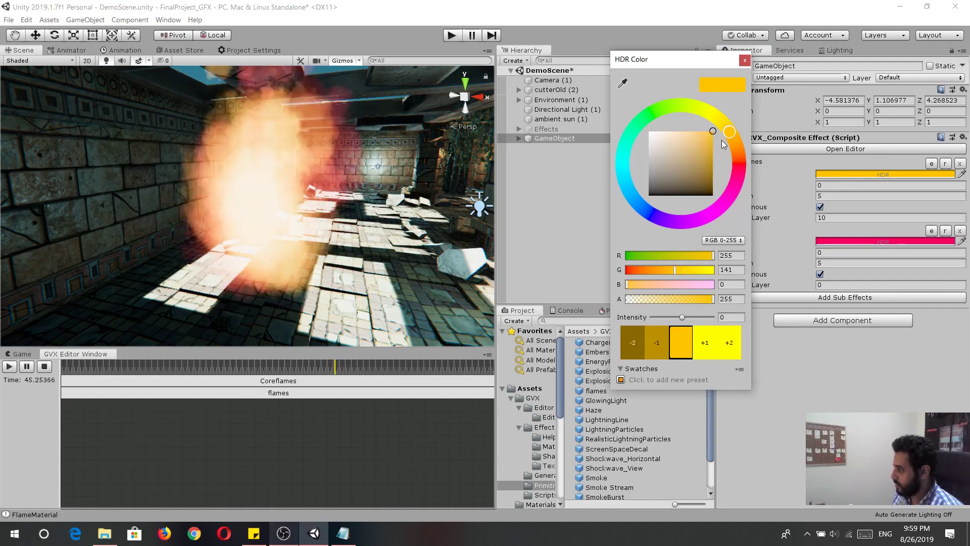
{"action": "left_click", "coordinate": [738, 154]}
{"action": "left_click", "coordinate": [705, 343]}
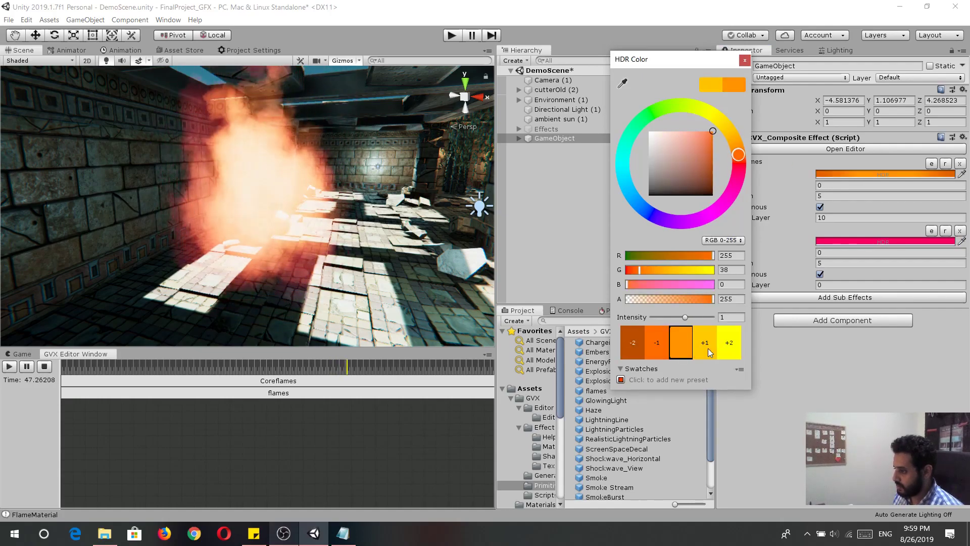
{"action": "left_click", "coordinate": [702, 337]}
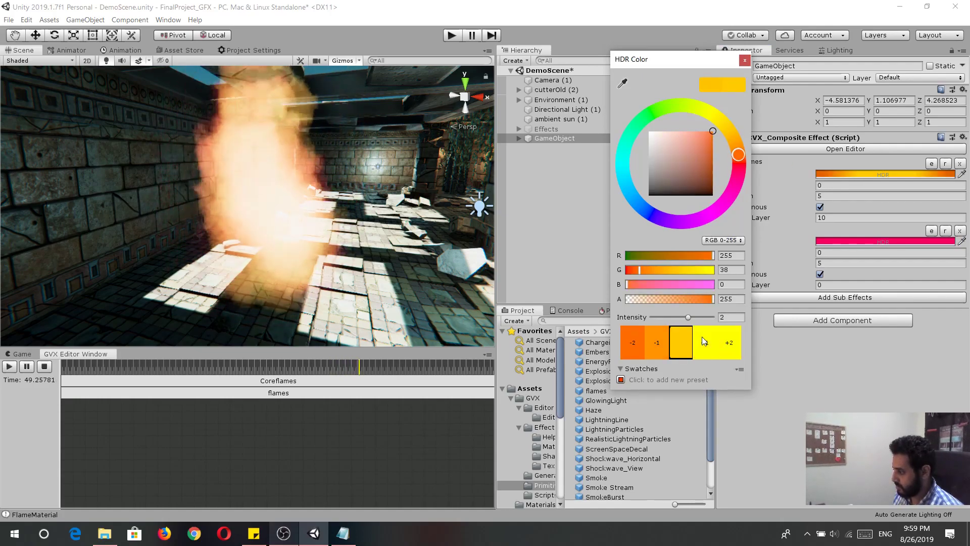
{"action": "left_click", "coordinate": [657, 344]}
{"action": "left_click_drag", "start_coordinate": [640, 270], "coordinate": [645, 269]}
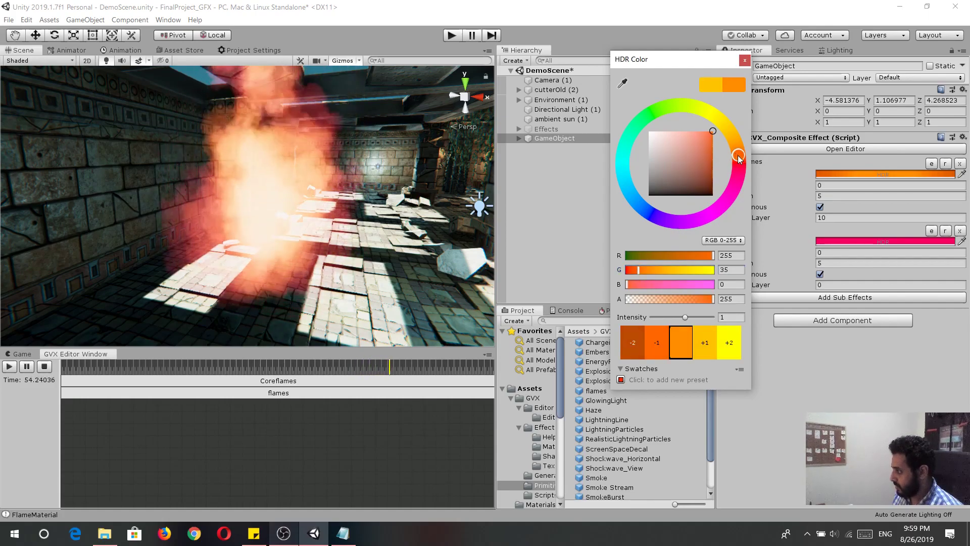
{"action": "left_click", "coordinate": [744, 60]}
Step: Change the flames sub effect's color to orange, RGB 238, 46, 0
{"action": "left_click_drag", "start_coordinate": [386, 185], "coordinate": [257, 186], "text": "alt"}
{"action": "left_click", "coordinate": [843, 242]}
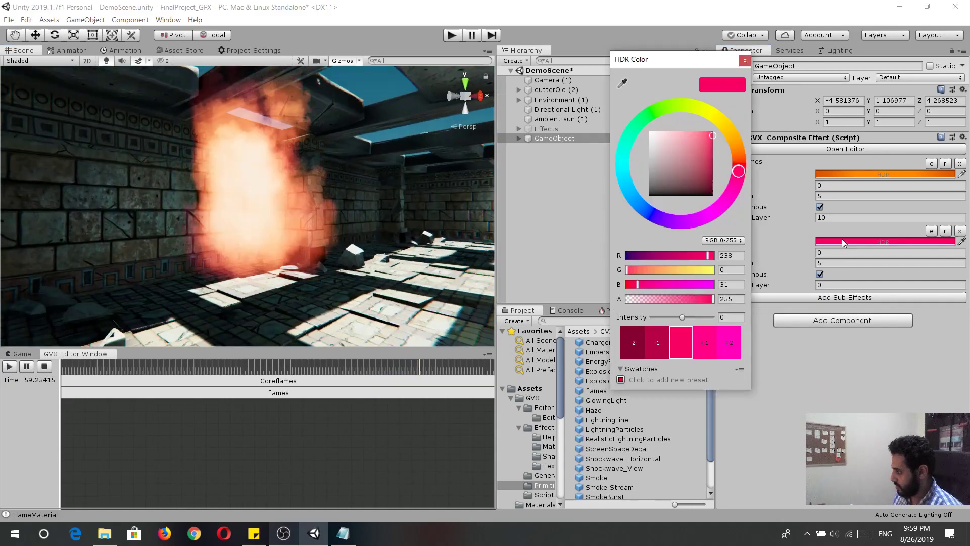
{"action": "left_click", "coordinate": [737, 148]}
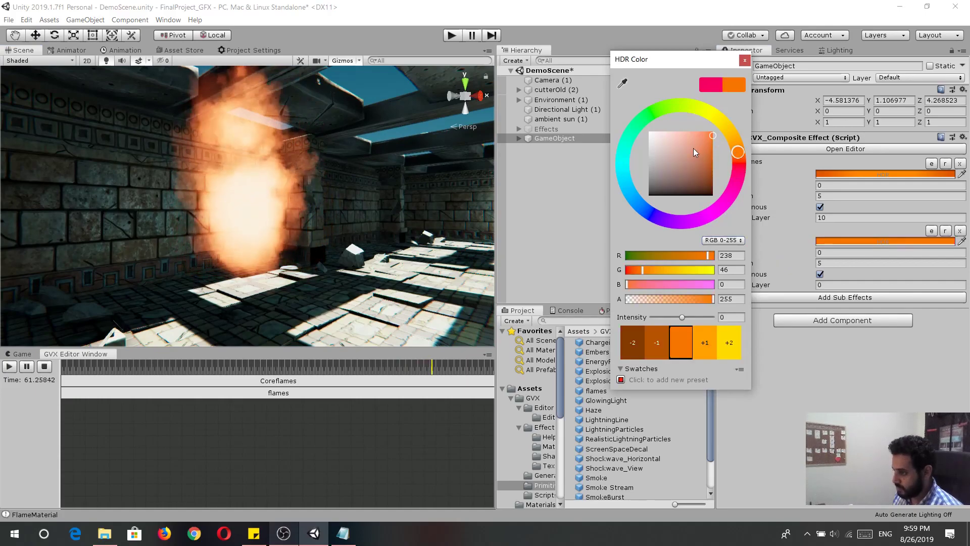
{"action": "left_click", "coordinate": [745, 60]}
Step: Collapse the Coreflames and flames settings and add a SubtractiveFlames sub effect to the composite effect
{"action": "left_click_drag", "start_coordinate": [213, 202], "coordinate": [227, 218], "text": "alt"}
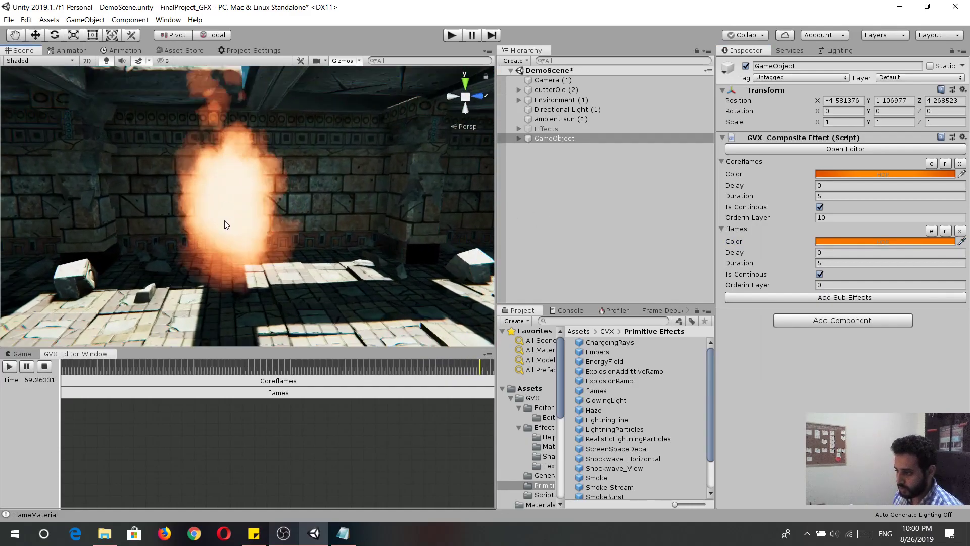
{"action": "left_click_drag", "start_coordinate": [227, 178], "coordinate": [584, 192], "text": "alt"}
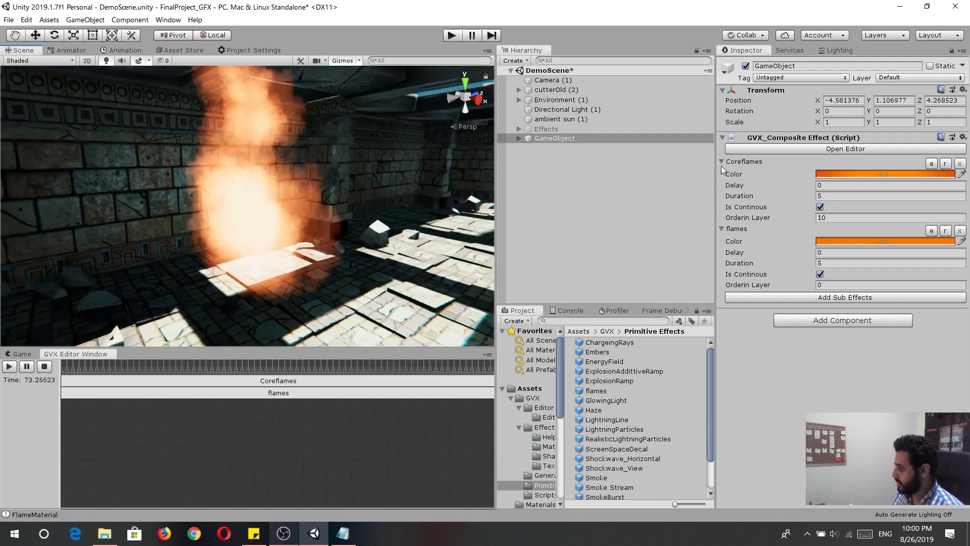
{"action": "left_click", "coordinate": [721, 229]}
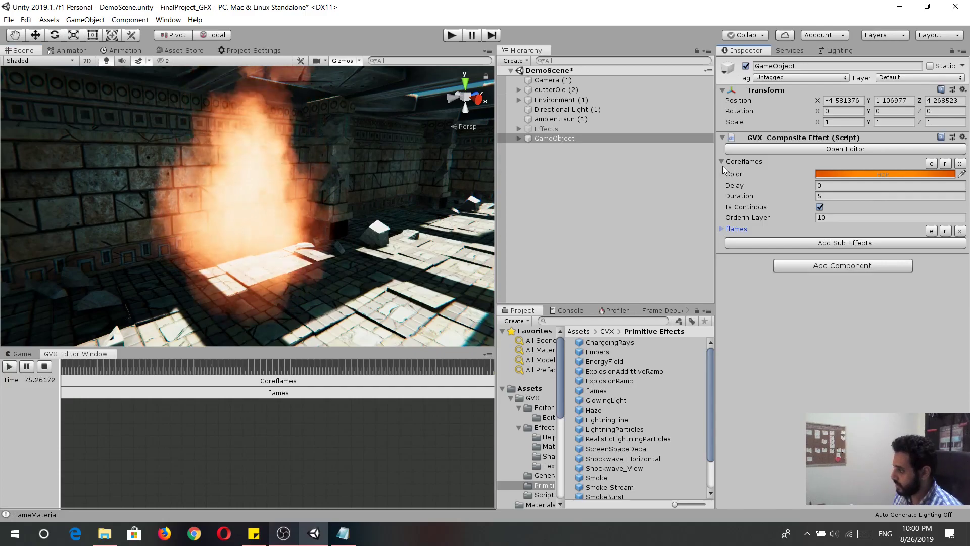
{"action": "left_click", "coordinate": [723, 161]}
{"action": "left_click", "coordinate": [765, 187]}
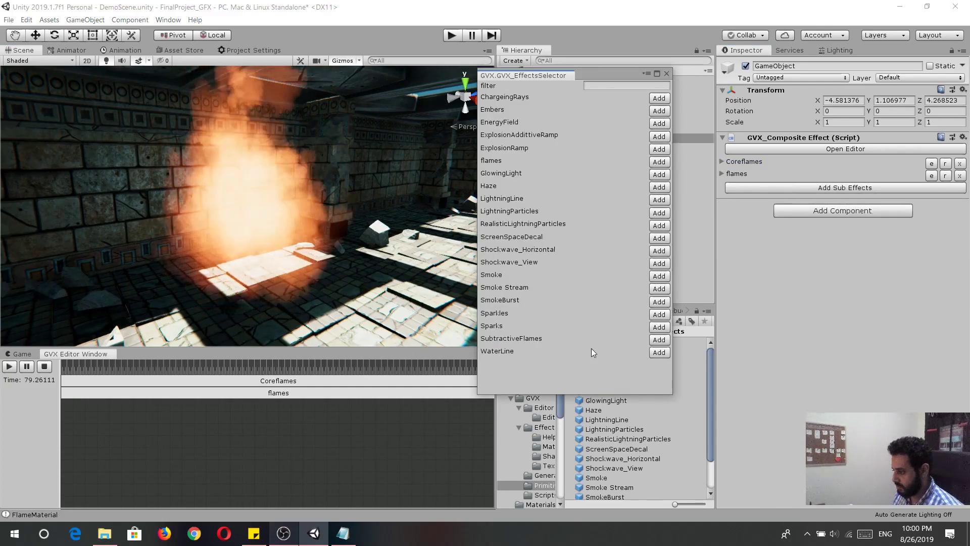
{"action": "left_click", "coordinate": [659, 340]}
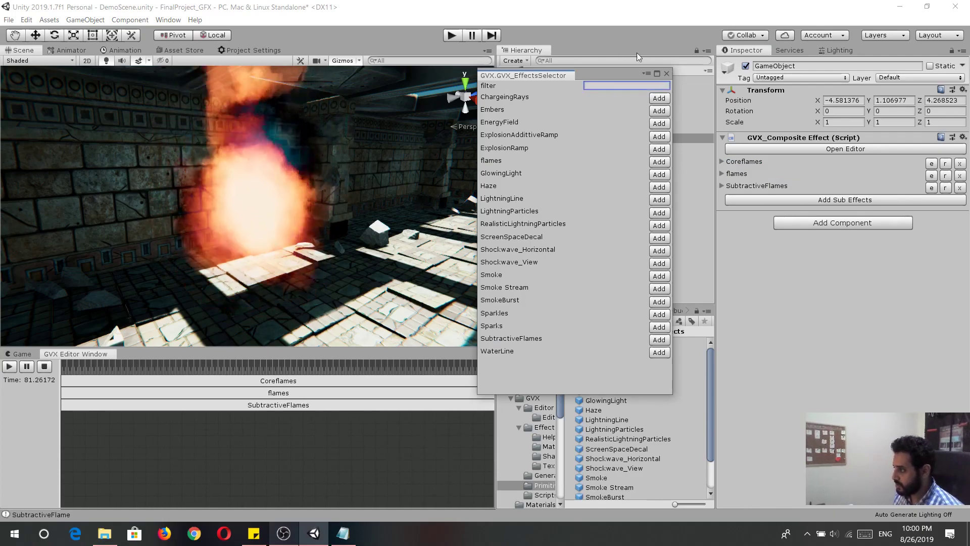
{"action": "left_click", "coordinate": [667, 74]}
Step: Scrub the effect preview to time 20 and move the composite effect along Z to about 3.64
{"action": "right_click_drag", "start_coordinate": [330, 213], "coordinate": [270, 177]}
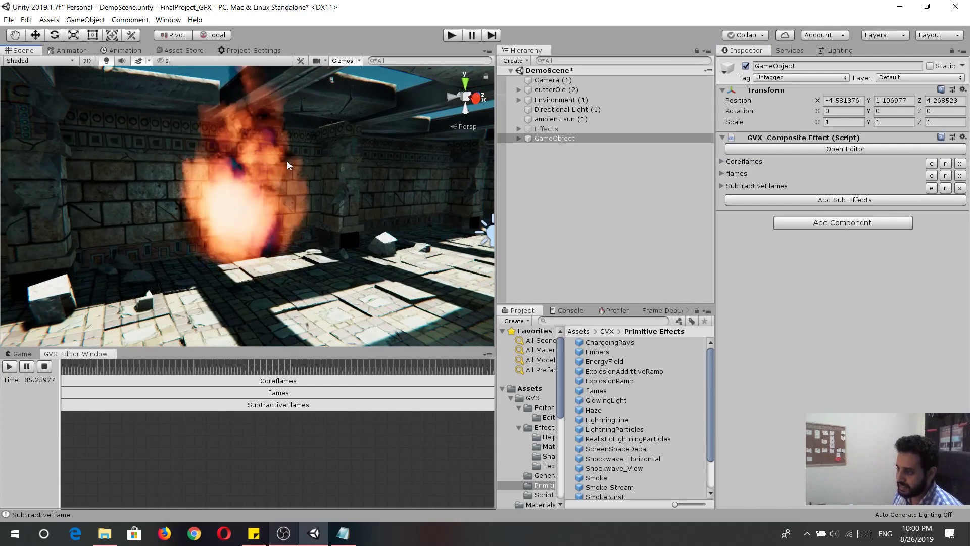
{"action": "right_click_drag", "start_coordinate": [225, 147], "coordinate": [337, 251]}
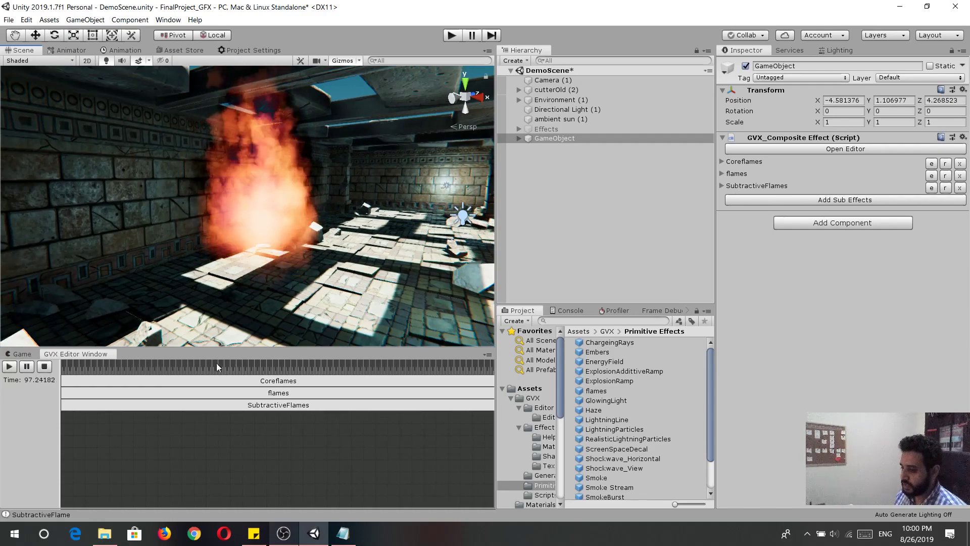
{"action": "left_click", "coordinate": [189, 366]}
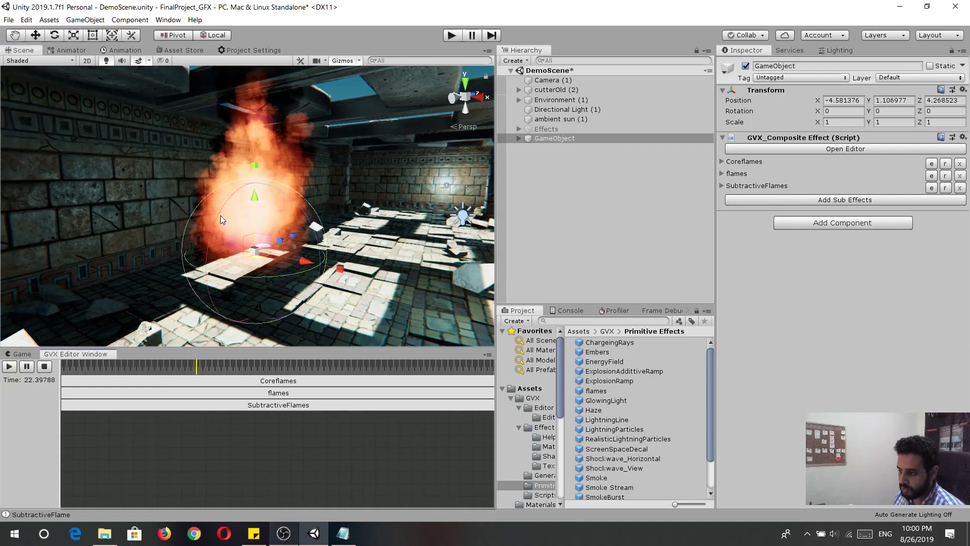
{"action": "left_click_drag", "start_coordinate": [229, 191], "coordinate": [289, 252], "text": "alt"}
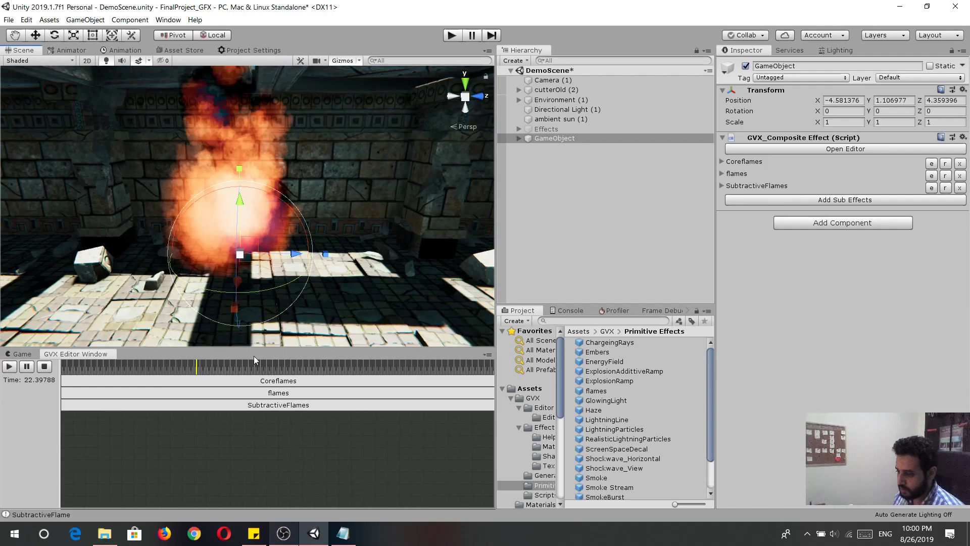
{"action": "left_click_drag", "start_coordinate": [269, 370], "coordinate": [165, 364]}
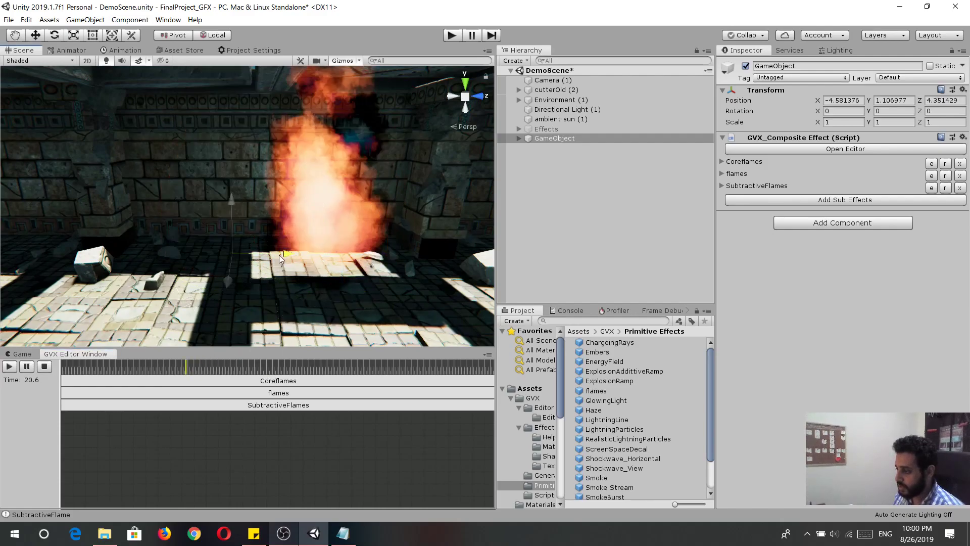
{"action": "left_click", "coordinate": [183, 369]}
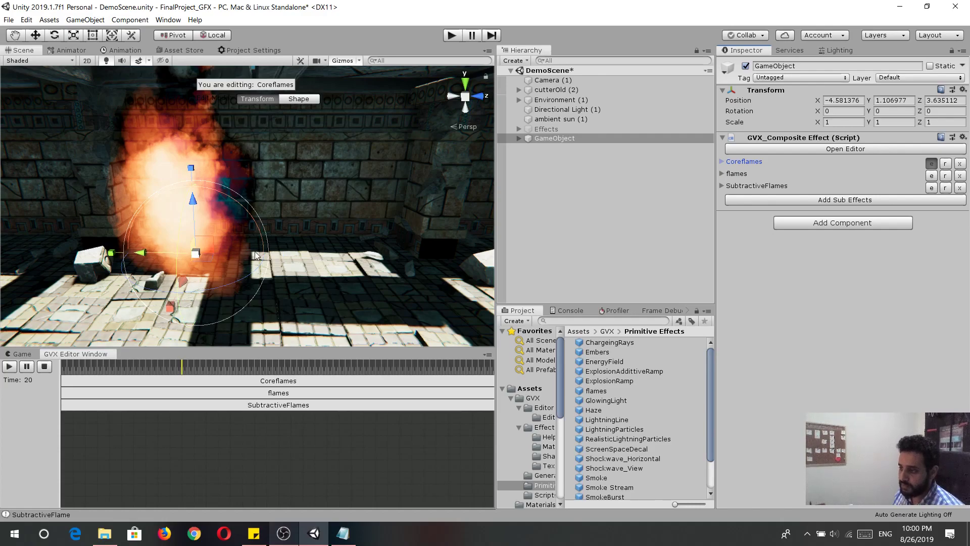
Step: Edit the Coreflames shape to a smaller base radius and lower height, and play the effect preview
{"action": "left_click_drag", "start_coordinate": [249, 169], "coordinate": [247, 251], "text": "alt"}
{"action": "scroll", "coordinate": [243, 249], "scroll_direction": "up", "scroll_amount": 3}
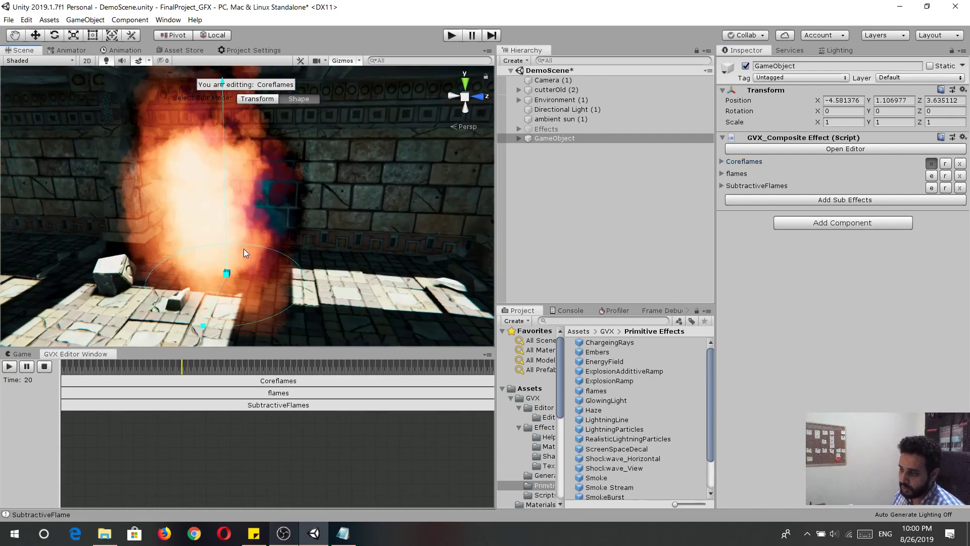
{"action": "left_click", "coordinate": [257, 244]}
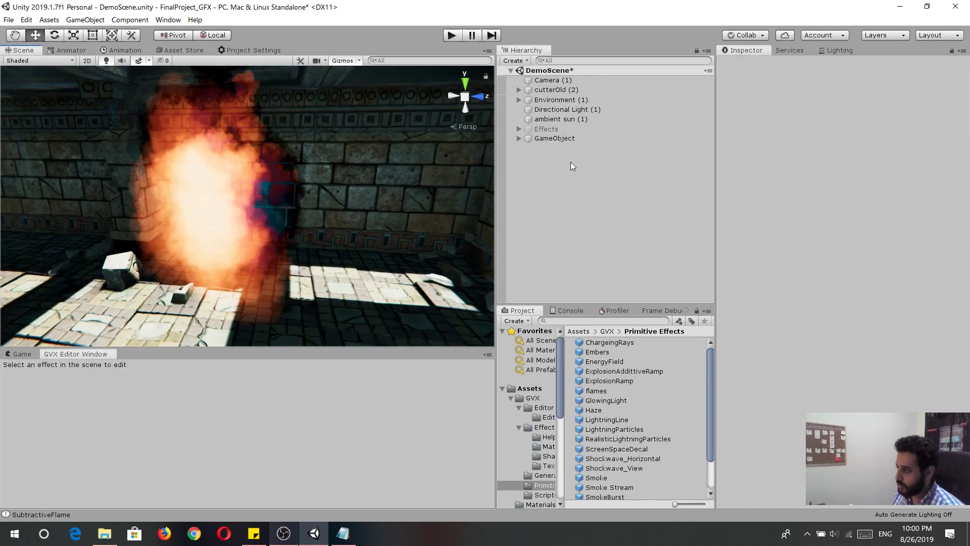
{"action": "left_click", "coordinate": [554, 138]}
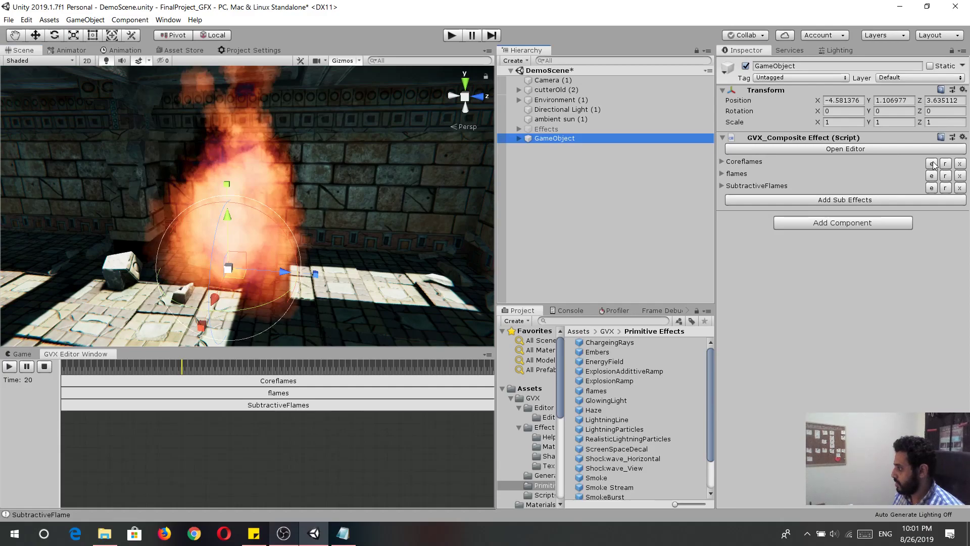
{"action": "left_click_drag", "start_coordinate": [238, 164], "coordinate": [278, 220], "text": "alt"}
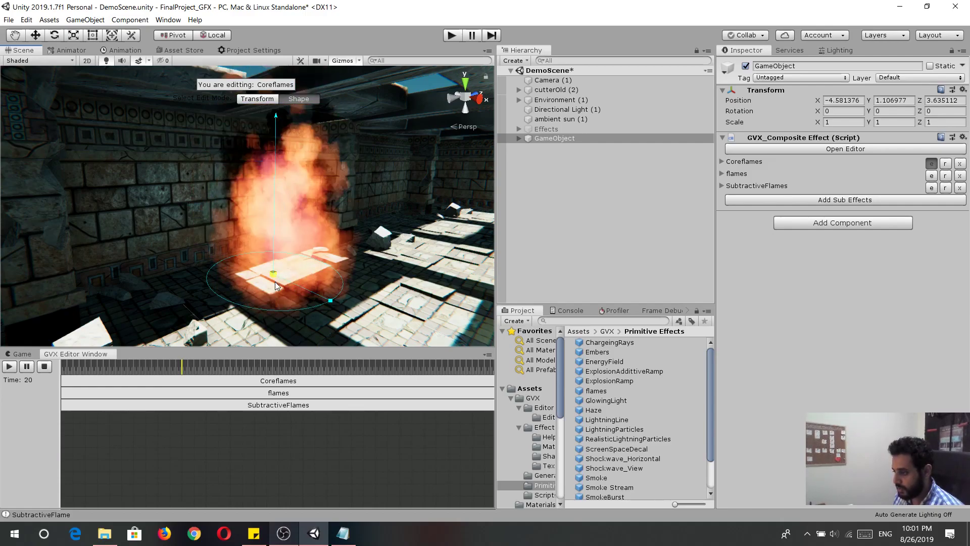
{"action": "left_click_drag", "start_coordinate": [326, 300], "coordinate": [309, 291]}
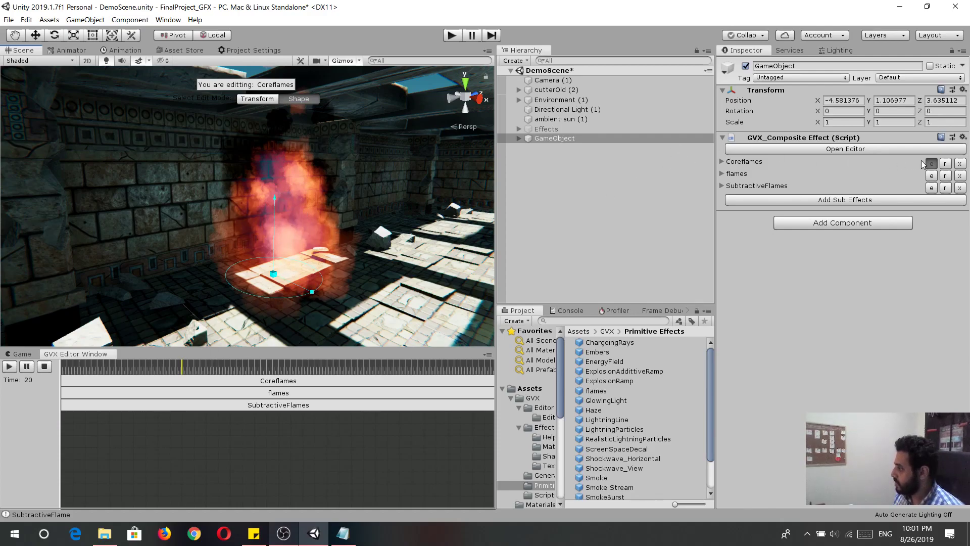
{"action": "left_click", "coordinate": [9, 366]}
{"action": "left_click_drag", "start_coordinate": [283, 245], "coordinate": [310, 250], "text": "alt"}
Step: Brighten the flames sub effect's color to full-value orange, RGB 255, 50, 0, and collapse its settings
{"action": "left_click", "coordinate": [728, 174]}
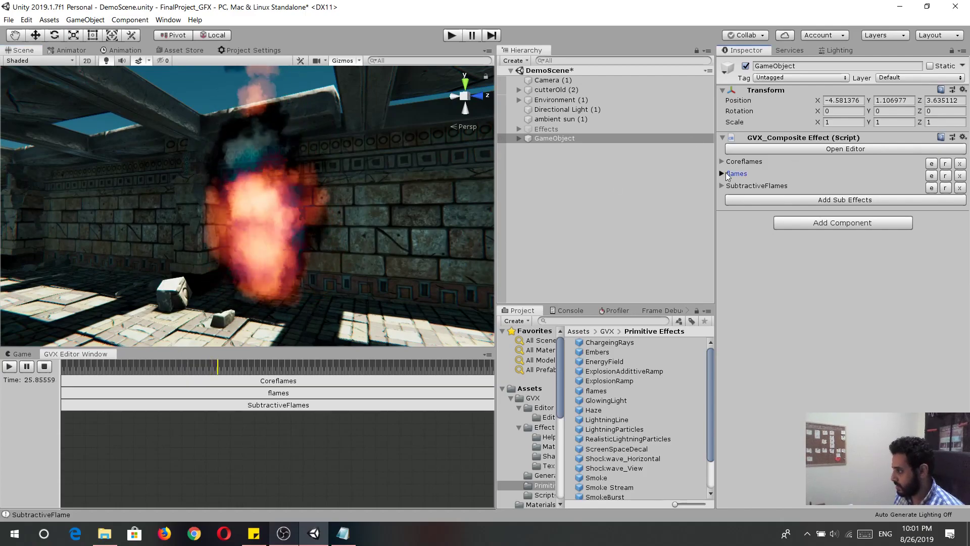
{"action": "left_click", "coordinate": [722, 173]}
{"action": "left_click", "coordinate": [842, 185]}
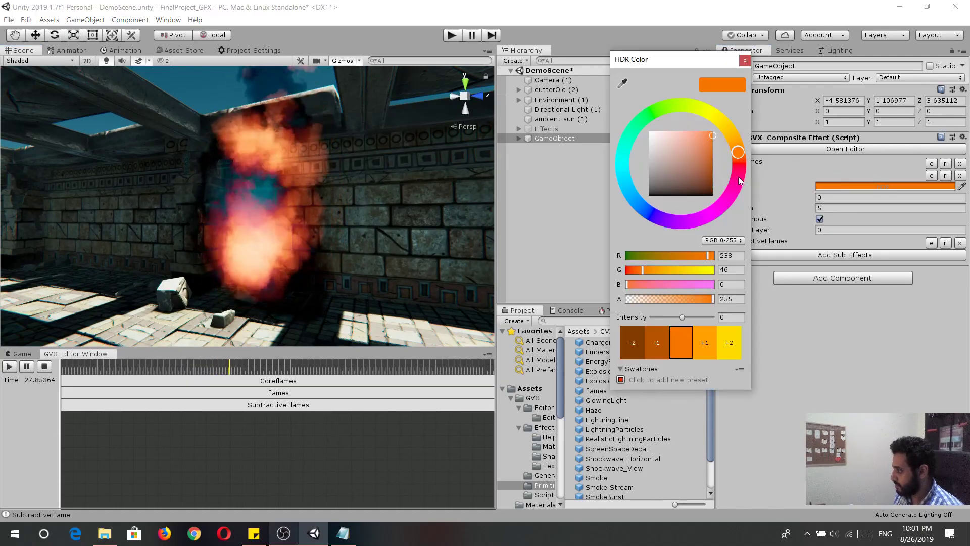
{"action": "left_click_drag", "start_coordinate": [711, 135], "coordinate": [714, 127]}
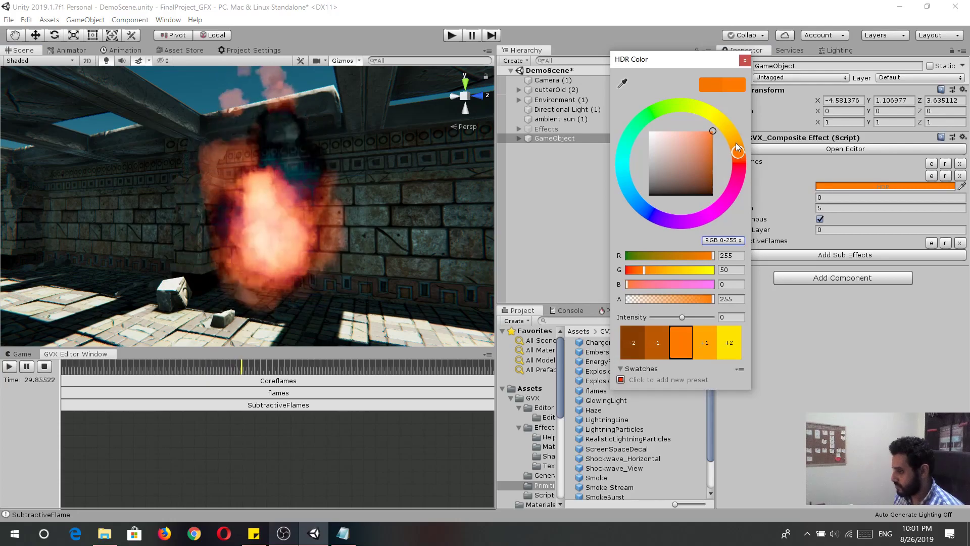
{"action": "left_click", "coordinate": [745, 60]}
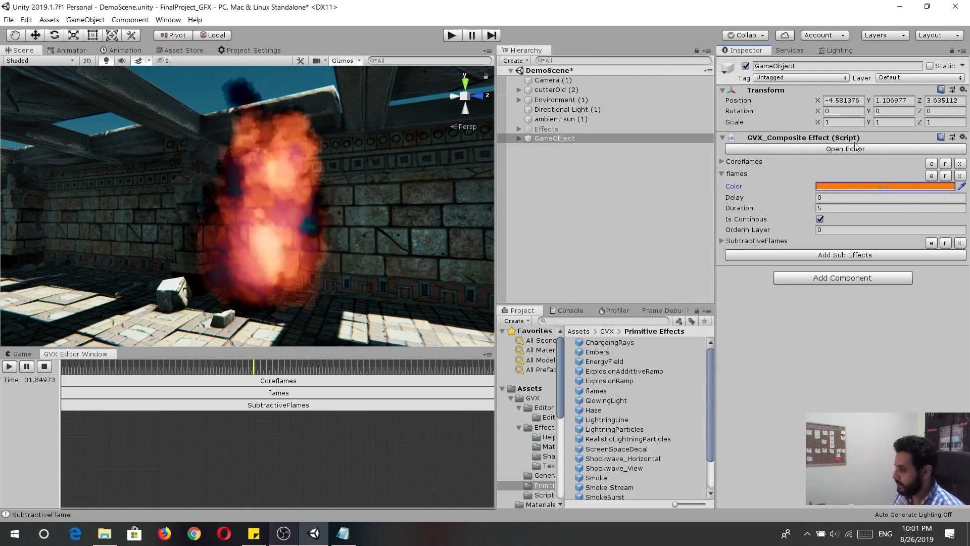
{"action": "left_click", "coordinate": [722, 173]}
Step: Filter the available sub effects by "ember" and add Embers to the composite effect
{"action": "right_click_drag", "start_coordinate": [265, 247], "coordinate": [307, 263]}
{"action": "left_click_drag", "start_coordinate": [306, 264], "coordinate": [359, 267], "text": "alt"}
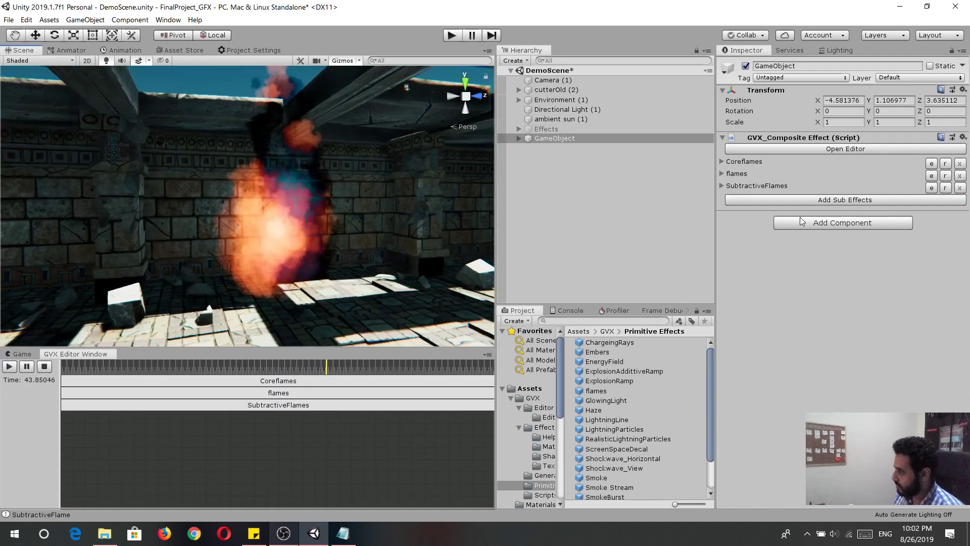
{"action": "left_click", "coordinate": [825, 201]}
{"action": "left_click", "coordinate": [606, 84]}
{"action": "type", "text": "ember"}
{"action": "left_click", "coordinate": [659, 98]}
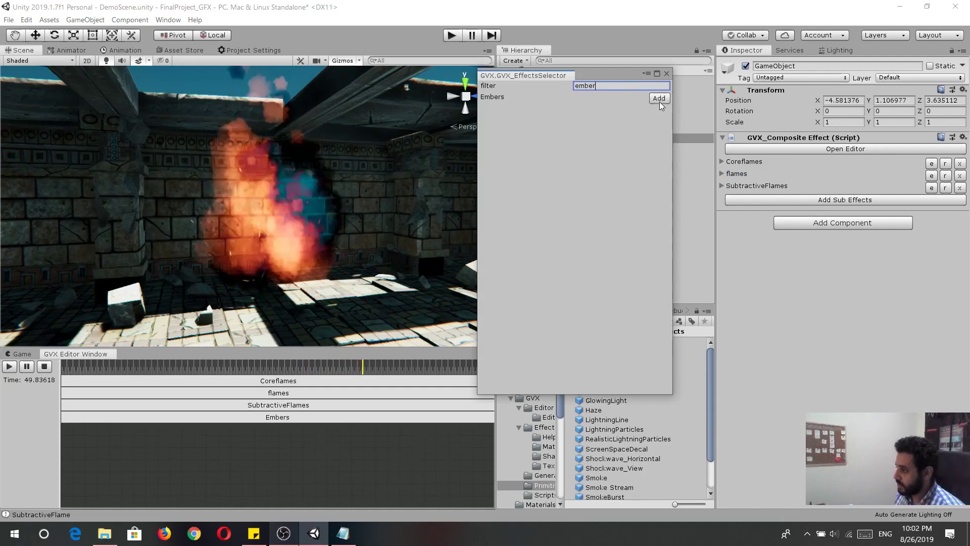
{"action": "left_click", "coordinate": [665, 74]}
{"action": "right_click_drag", "start_coordinate": [343, 225], "coordinate": [338, 289]}
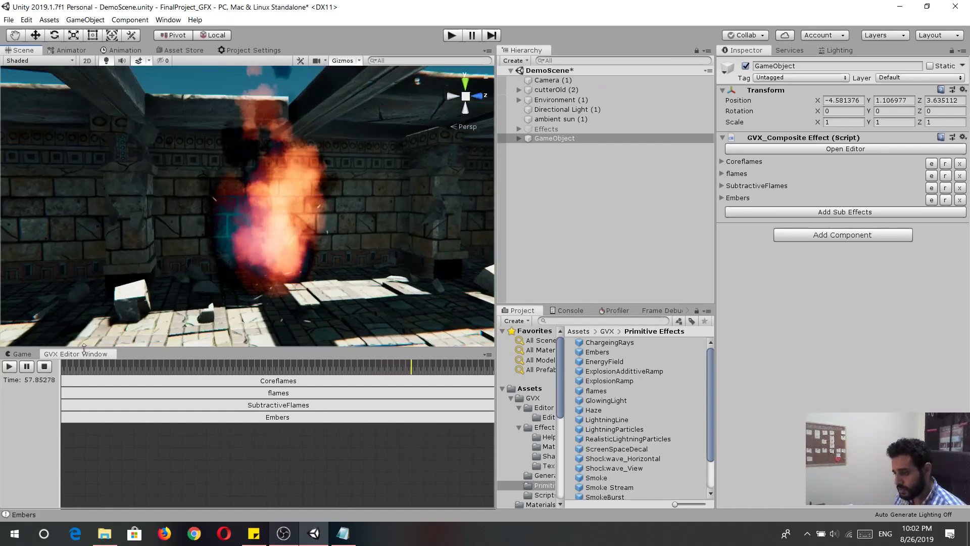
Step: Stop the effect preview, replay it from the beginning and examine the fire from another angle
{"action": "left_click", "coordinate": [44, 367]}
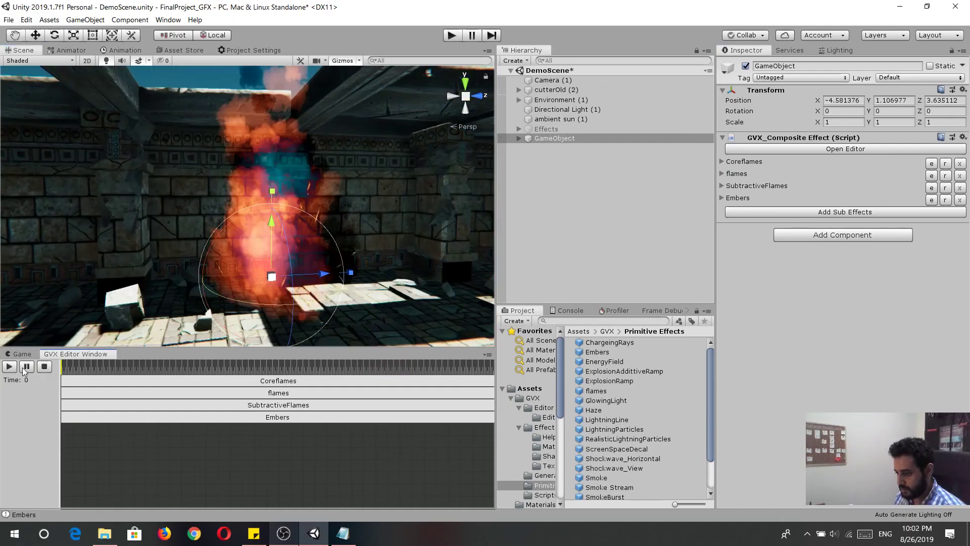
{"action": "left_click", "coordinate": [16, 368]}
{"action": "scroll", "coordinate": [285, 257], "scroll_direction": "down", "scroll_amount": 3}
{"action": "left_click_drag", "start_coordinate": [289, 256], "coordinate": [309, 247], "text": "alt"}
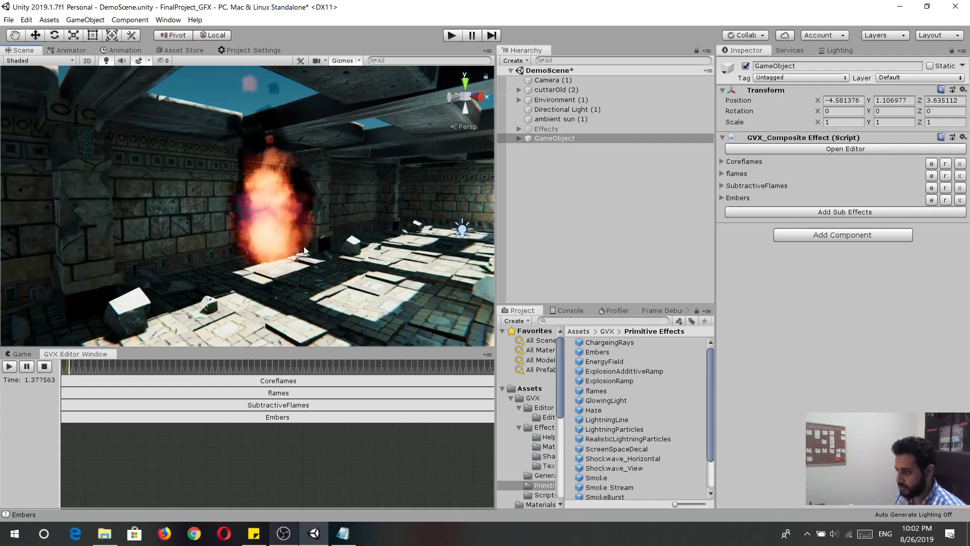
{"action": "scroll", "coordinate": [303, 249], "scroll_direction": "up", "scroll_amount": 4}
Step: Filter the available sub effects by "smoke" and add Smoke to the composite effect
{"action": "left_click", "coordinate": [753, 212]}
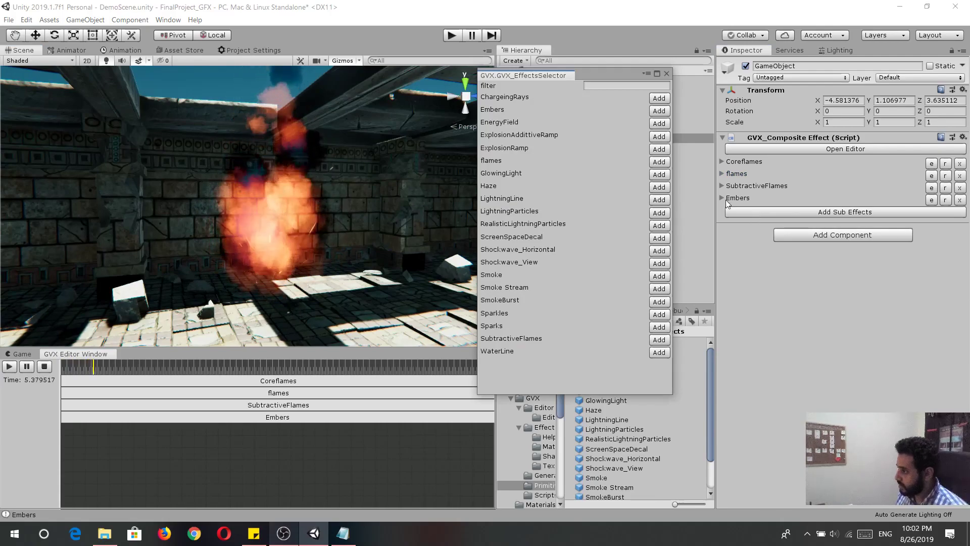
{"action": "left_click", "coordinate": [613, 85]}
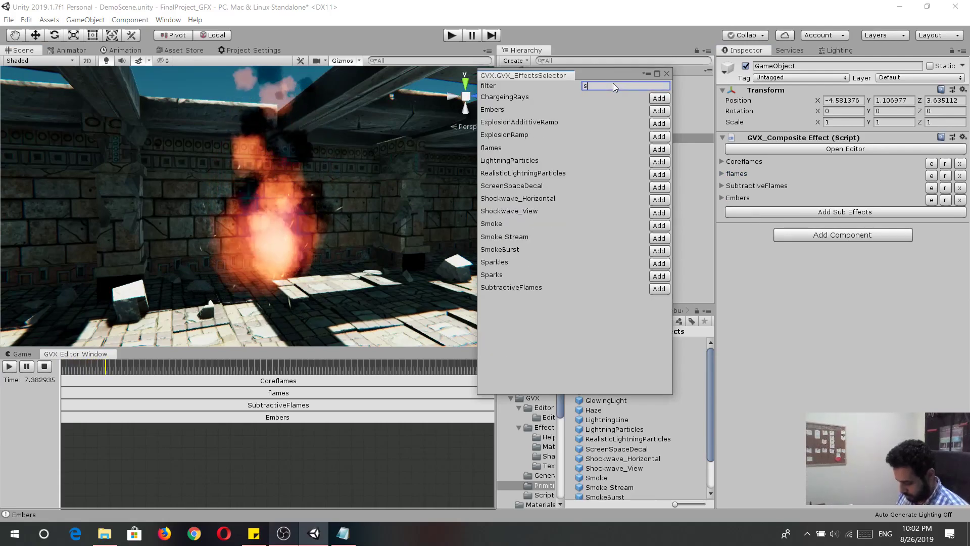
{"action": "type", "text": "smoke"}
{"action": "left_click", "coordinate": [659, 98]}
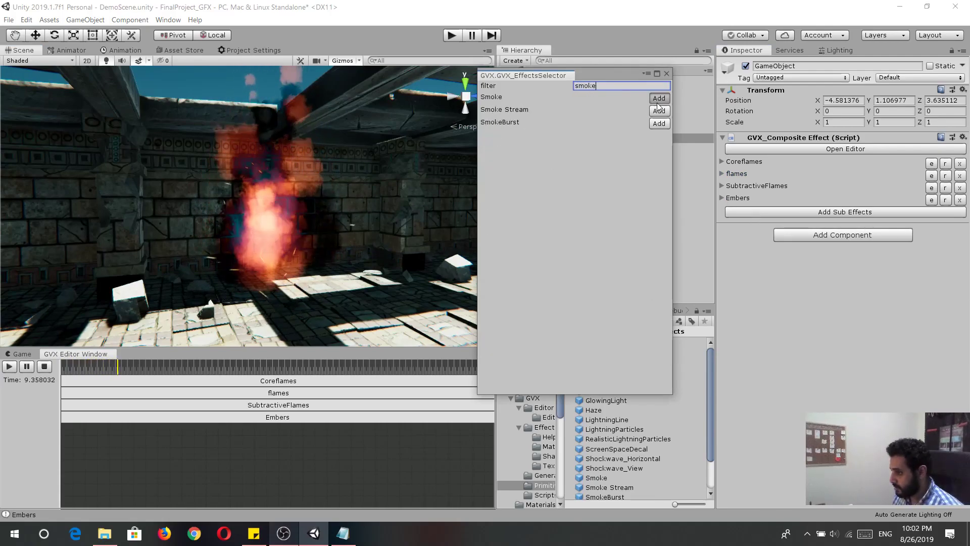
{"action": "scroll", "coordinate": [339, 183], "scroll_direction": "up", "scroll_amount": 2}
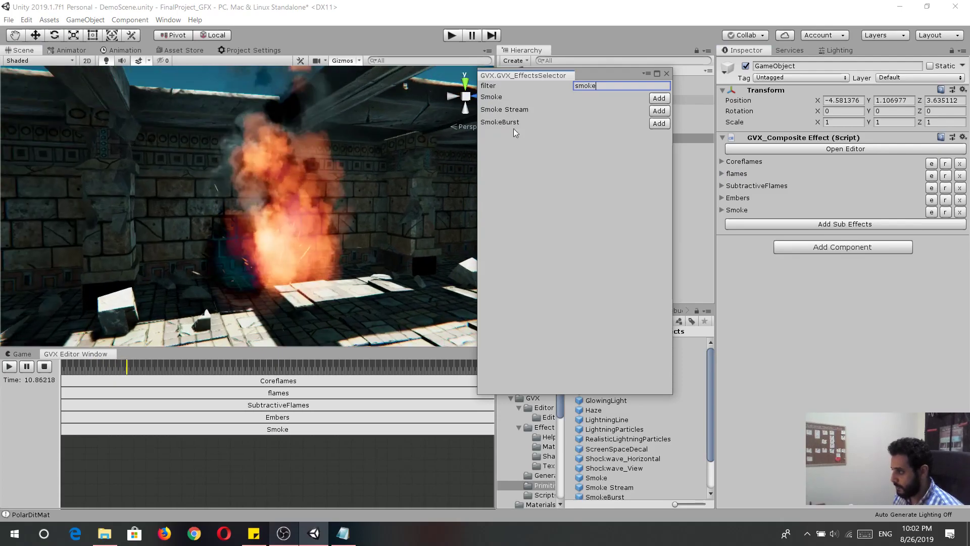
{"action": "left_click", "coordinate": [667, 73]}
Step: Tint the Smoke sub effect's HDR color to a light peach orange and check the fire in the scene
{"action": "left_click", "coordinate": [721, 208]}
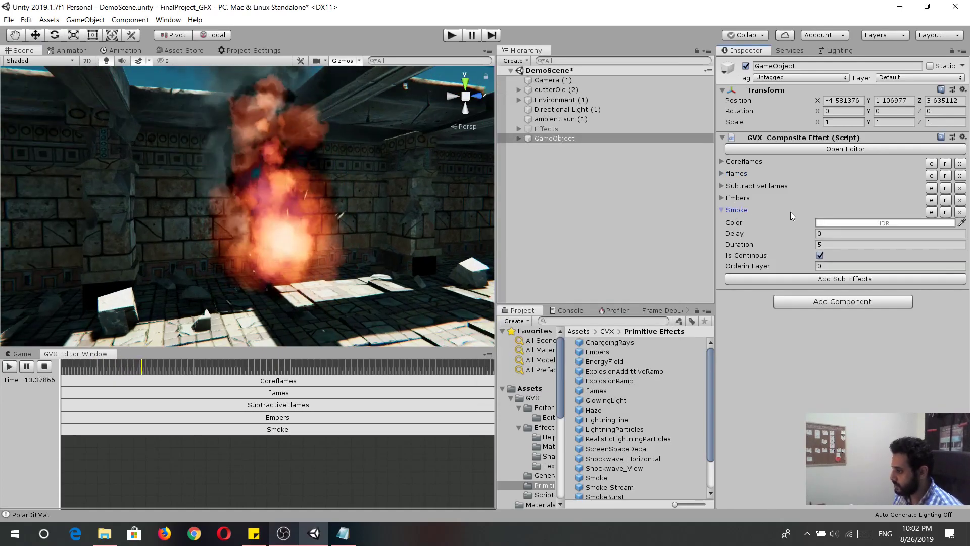
{"action": "left_click", "coordinate": [859, 223]}
{"action": "left_click", "coordinate": [684, 131]}
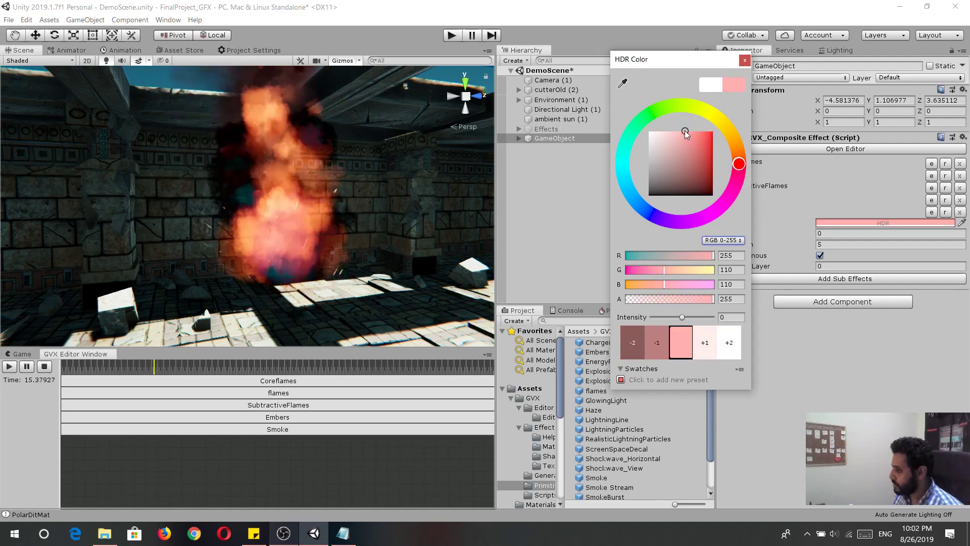
{"action": "left_click", "coordinate": [737, 150]}
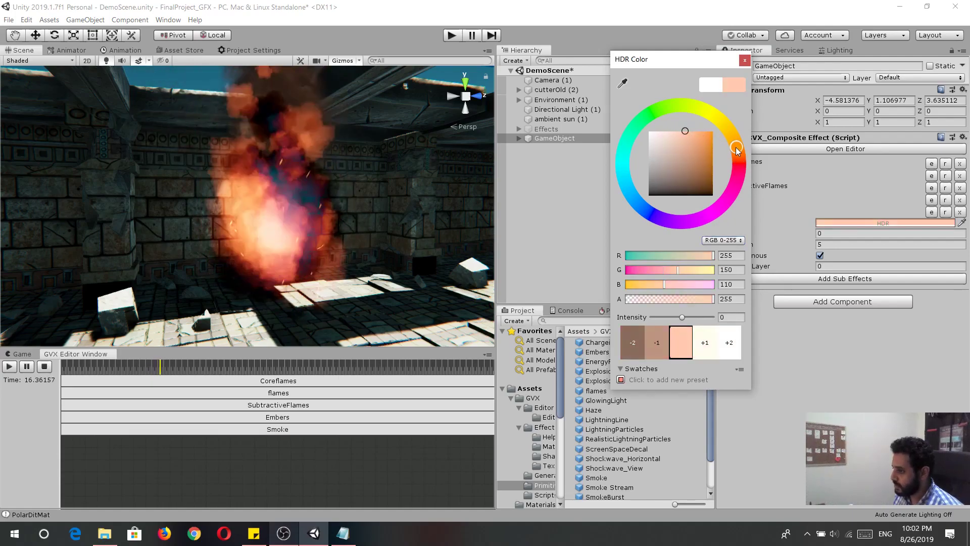
{"action": "left_click", "coordinate": [689, 136]}
{"action": "scroll", "coordinate": [355, 145], "scroll_direction": "down", "scroll_amount": 1}
{"action": "right_click_drag", "start_coordinate": [355, 145], "coordinate": [384, 166]}
{"action": "key", "text": "f"}
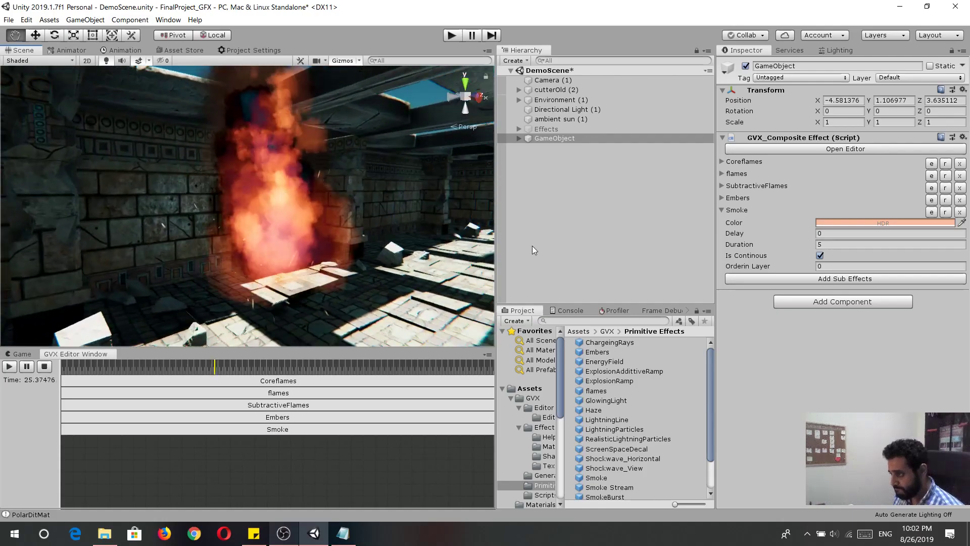
{"action": "right_click_drag", "start_coordinate": [470, 232], "coordinate": [393, 217]}
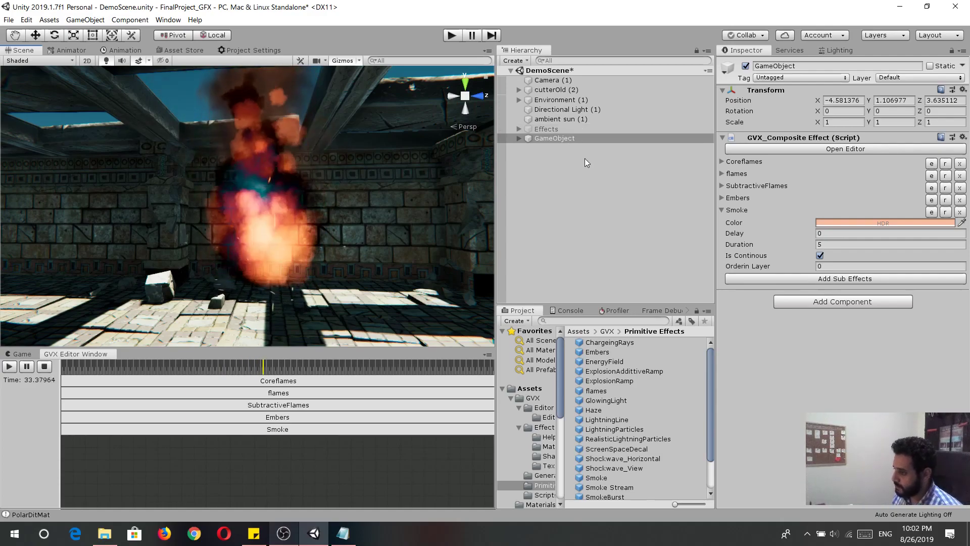
Step: Deactivate the fire composite effect and create a new empty GameObject with a GVX_Composite Effect component
{"action": "left_click", "coordinate": [746, 66]}
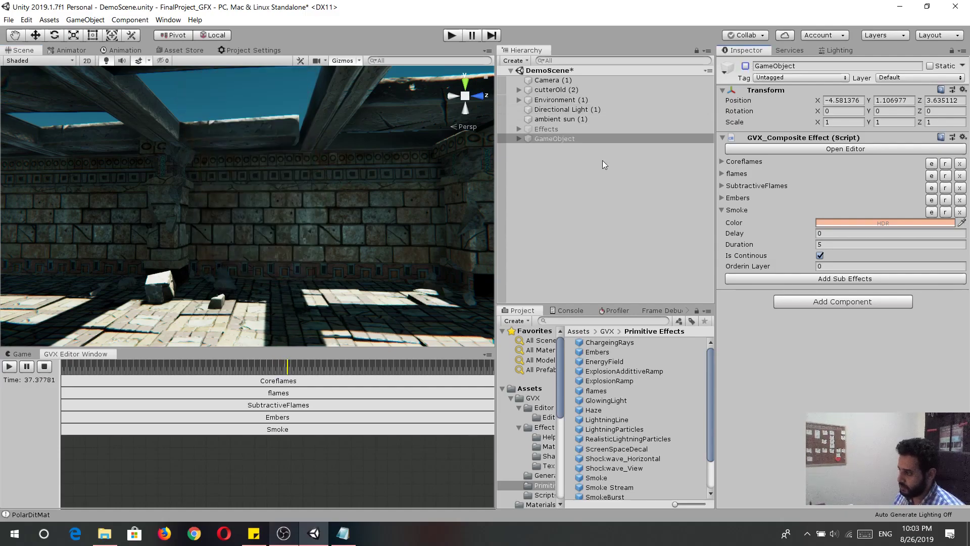
{"action": "left_click", "coordinate": [602, 163]}
{"action": "right_click", "coordinate": [571, 145]}
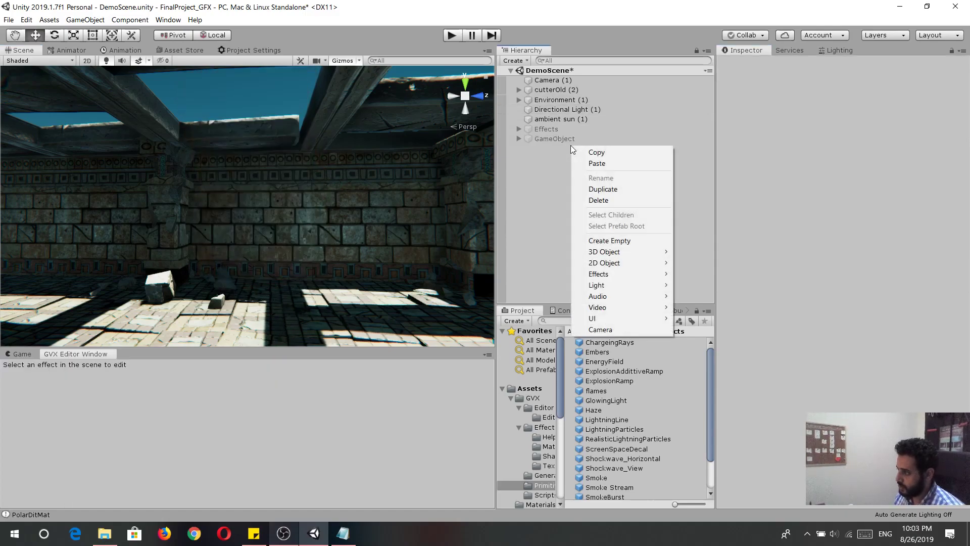
{"action": "left_click", "coordinate": [632, 240]}
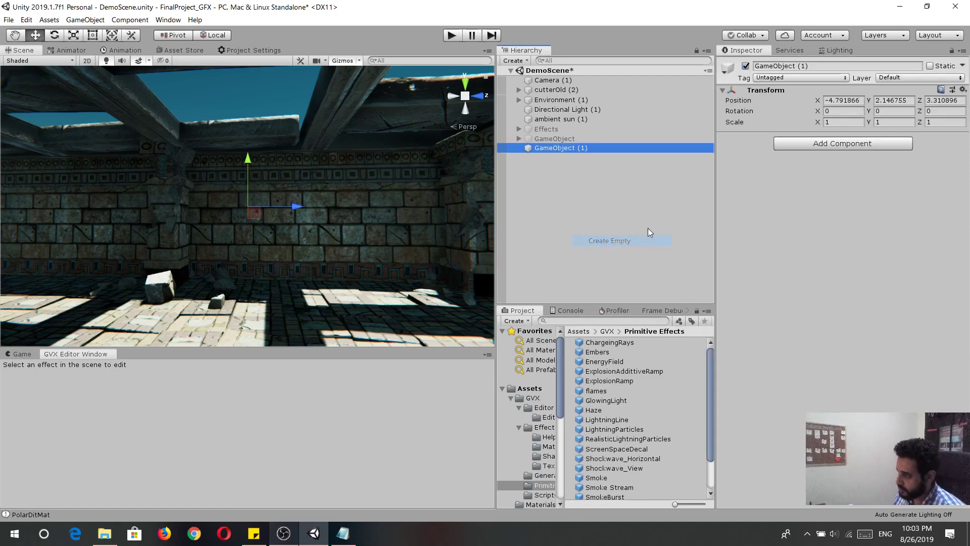
{"action": "left_click", "coordinate": [831, 143]}
{"action": "left_click", "coordinate": [825, 205]}
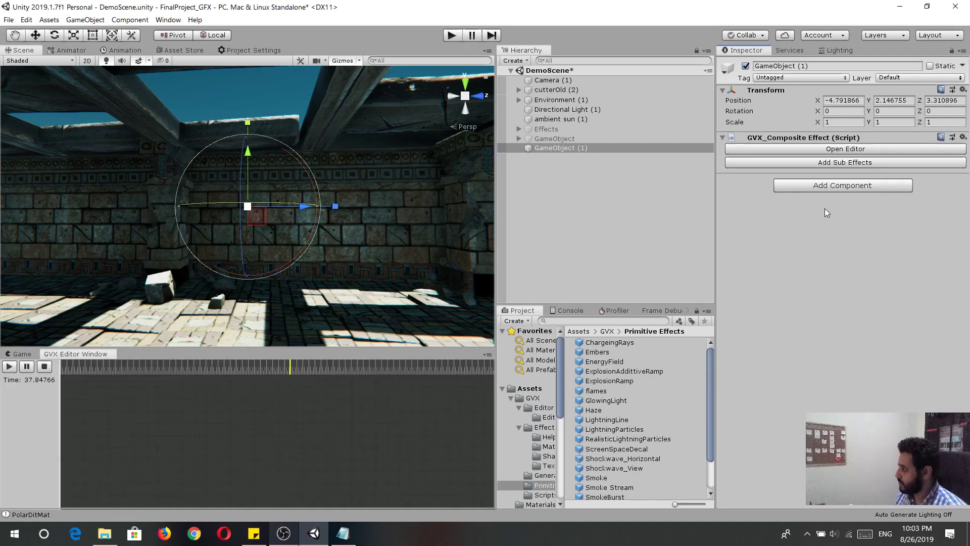
Step: Bring up the sub effects list and move the new composite effect to floor level, about Y 0.1 and Z 4.07
{"action": "left_click", "coordinate": [835, 163]}
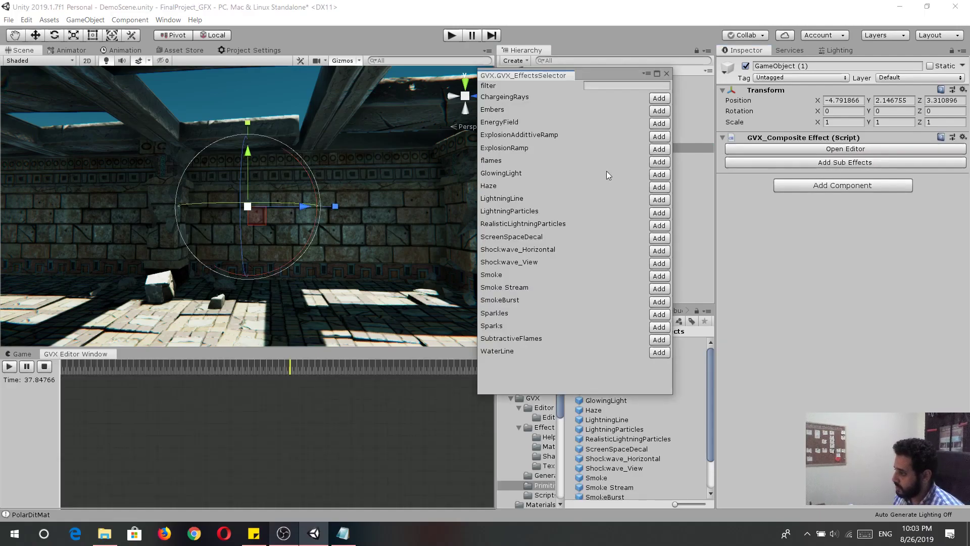
{"action": "left_click_drag", "start_coordinate": [341, 202], "coordinate": [219, 215], "text": "alt"}
{"action": "left_click_drag", "start_coordinate": [249, 154], "coordinate": [316, 236]}
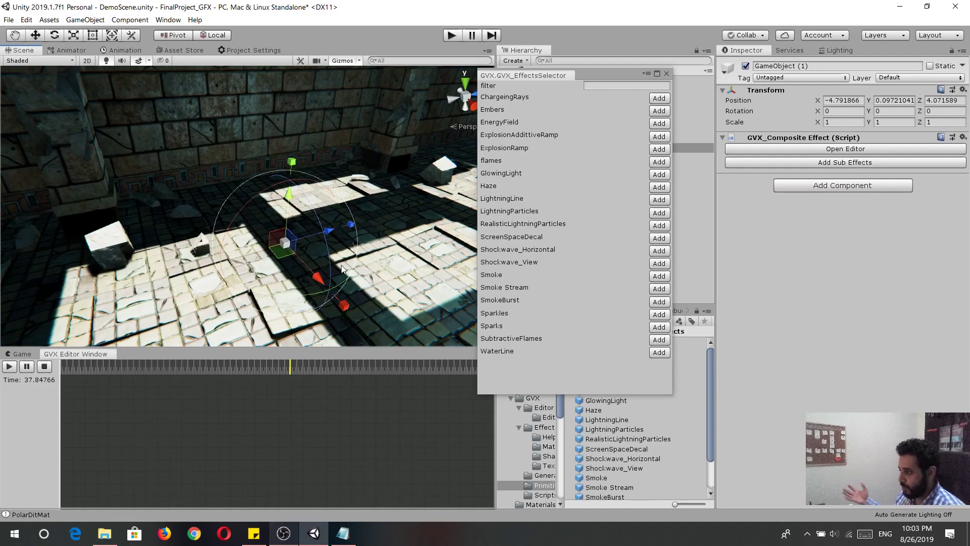
Step: Add the ScreenSpaceDecal sub effect to the new composite effect and close the effects selector
{"action": "left_click_drag", "start_coordinate": [262, 262], "coordinate": [508, 213], "text": "alt"}
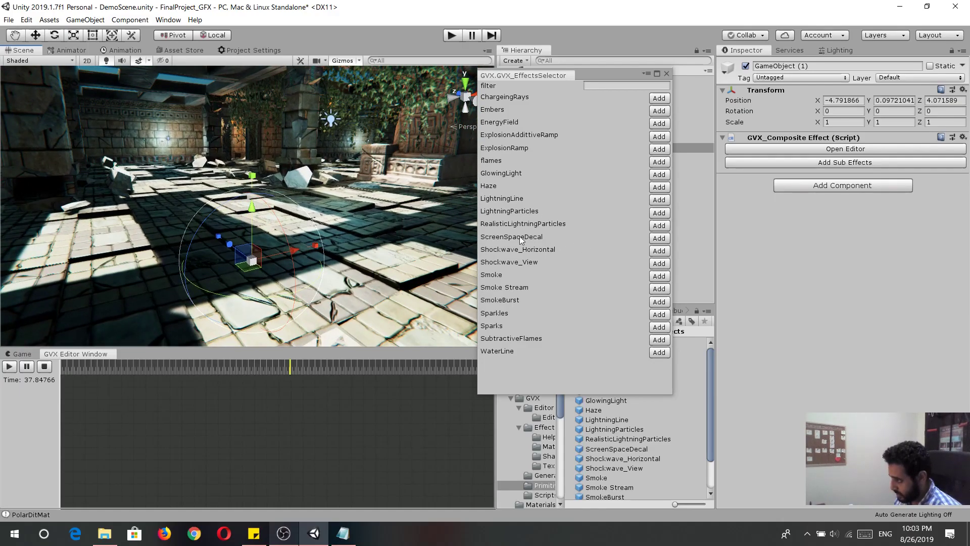
{"action": "left_click", "coordinate": [657, 242]}
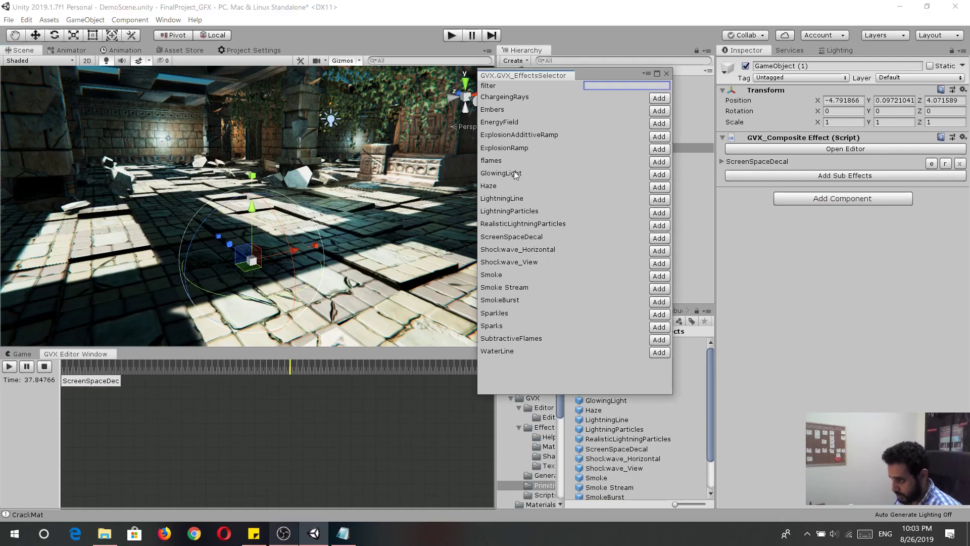
{"action": "left_click", "coordinate": [666, 74]}
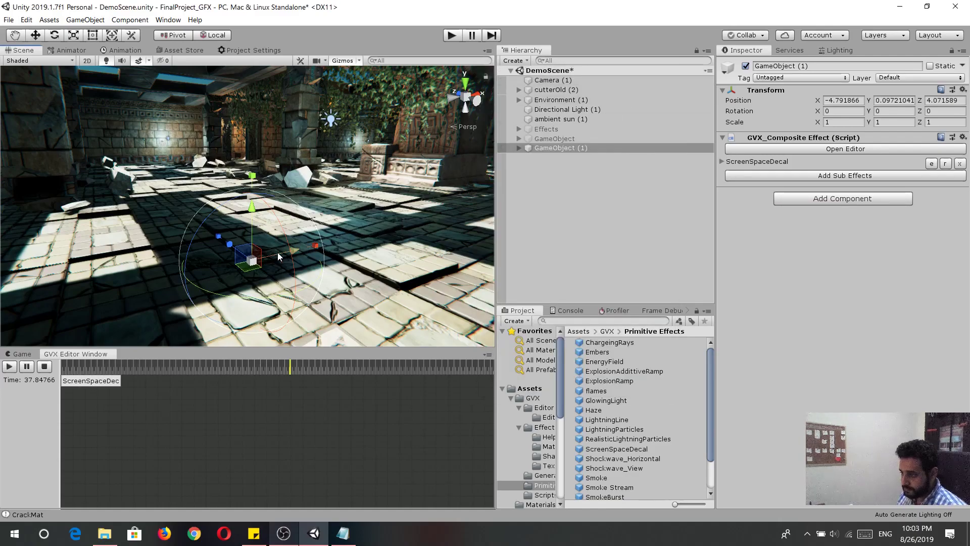
Step: Move the decal's composite effect along the floor to about X -4.38 and Z 4.07
{"action": "left_click_drag", "start_coordinate": [276, 250], "coordinate": [353, 248]}
{"action": "scroll", "coordinate": [361, 274], "scroll_direction": "up", "scroll_amount": 3}
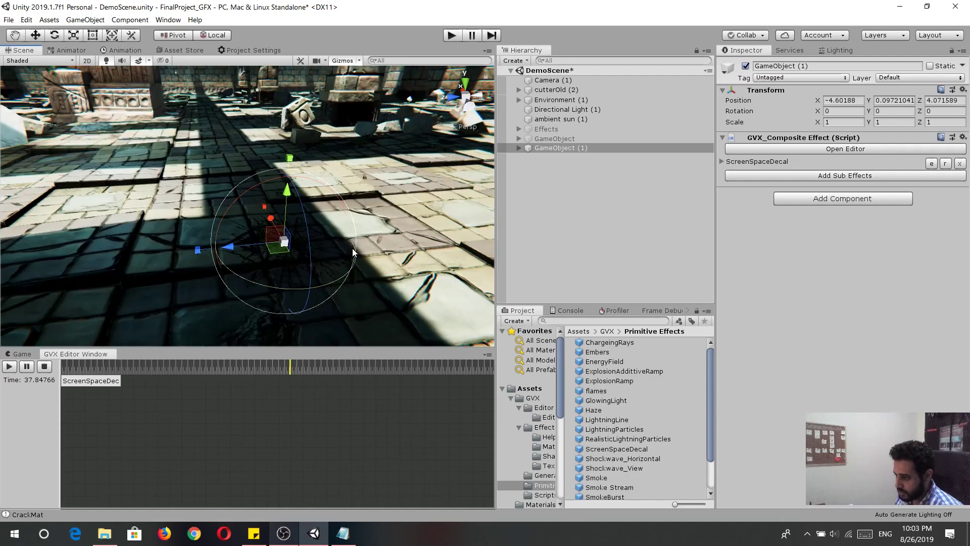
{"action": "left_click_drag", "start_coordinate": [350, 283], "coordinate": [378, 316], "text": "alt"}
{"action": "left_click_drag", "start_coordinate": [247, 226], "coordinate": [238, 196]}
Step: Edit the ScreenSpaceDecal shape by adjusting its projection box height, inspect it over the floor, and leave shape editing
{"action": "left_click", "coordinate": [931, 163]}
{"action": "mouse_move", "coordinate": [323, 152]}
{"action": "left_mouse_down", "text": "alt"}
{"action": "mouse_move", "coordinate": [292, 156]}
{"action": "mouse_move", "coordinate": [454, 73]}
{"action": "mouse_move", "coordinate": [449, 136]}
{"action": "mouse_move", "coordinate": [325, 156]}
{"action": "left_mouse_up", "text": "alt"}
{"action": "scroll", "coordinate": [322, 166], "scroll_direction": "down", "scroll_amount": 1}
{"action": "scroll", "coordinate": [321, 173], "scroll_direction": "up", "scroll_amount": 2}
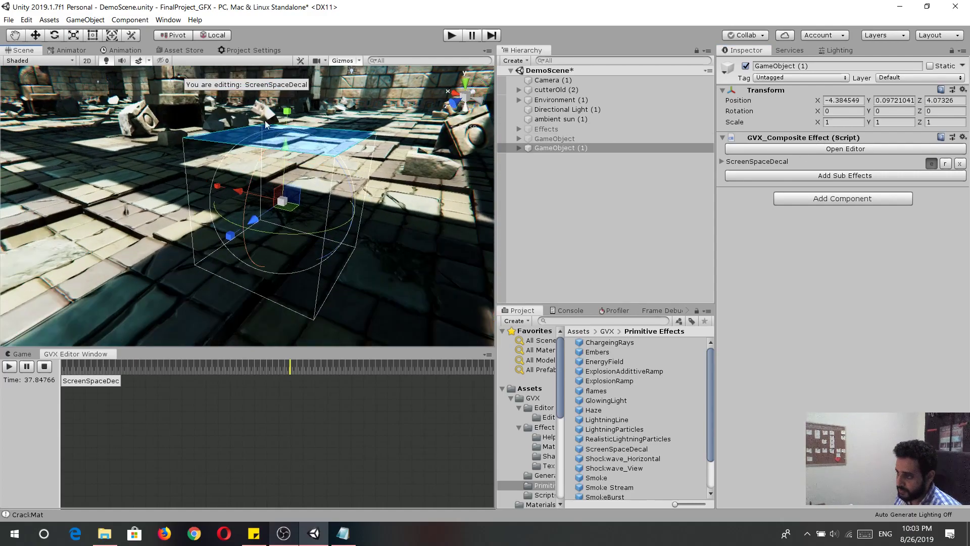
{"action": "left_click_drag", "start_coordinate": [286, 112], "coordinate": [276, 137]}
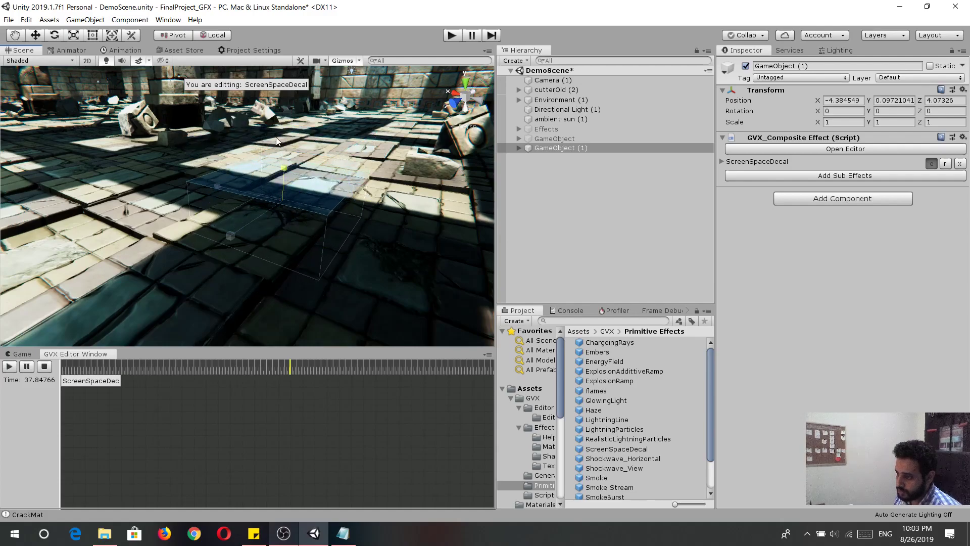
{"action": "scroll", "coordinate": [273, 182], "scroll_direction": "up", "scroll_amount": 4}
{"action": "left_click_drag", "start_coordinate": [270, 223], "coordinate": [297, 239], "text": "alt"}
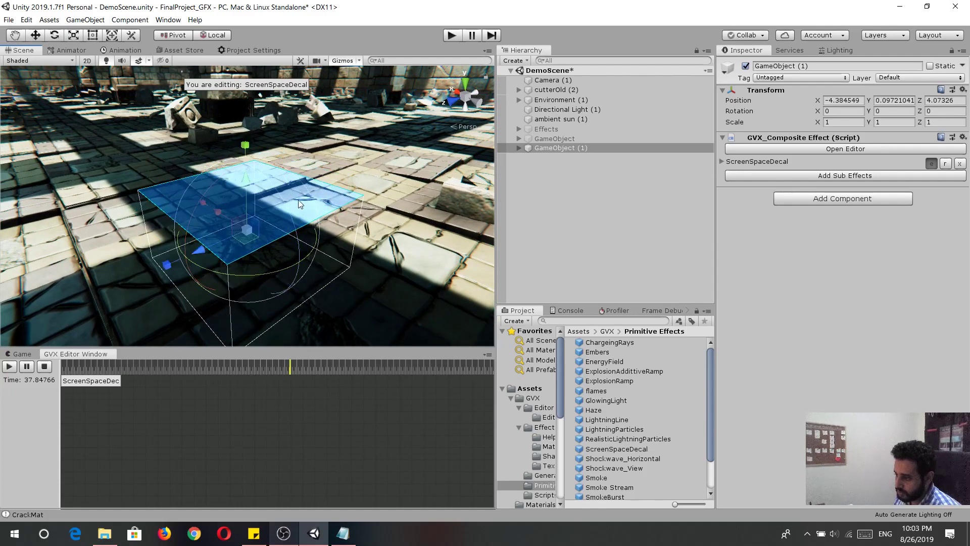
{"action": "left_click_drag", "start_coordinate": [342, 220], "coordinate": [621, 188], "text": "alt"}
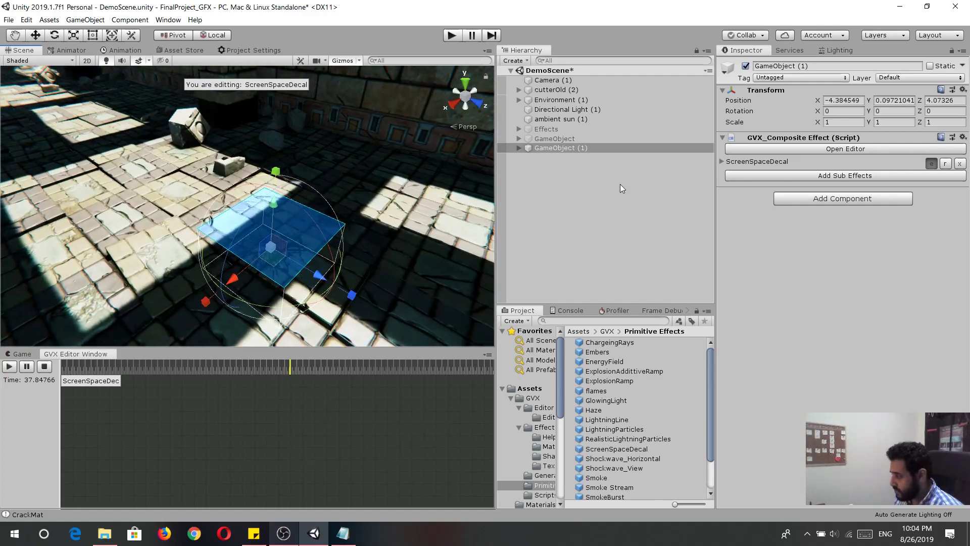
{"action": "left_click", "coordinate": [931, 163]}
Step: Expand the ScreenSpaceDecal settings and set its color to orange, RGB 255, 30, 0
{"action": "left_click", "coordinate": [723, 162]}
{"action": "left_click", "coordinate": [832, 175]}
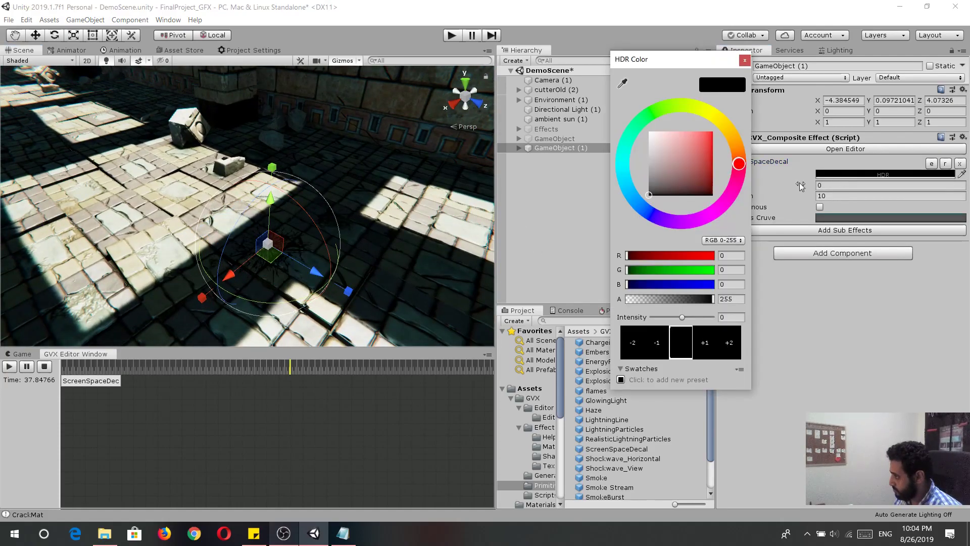
{"action": "left_click", "coordinate": [626, 185]}
{"action": "left_click_drag", "start_coordinate": [681, 154], "coordinate": [736, 128]}
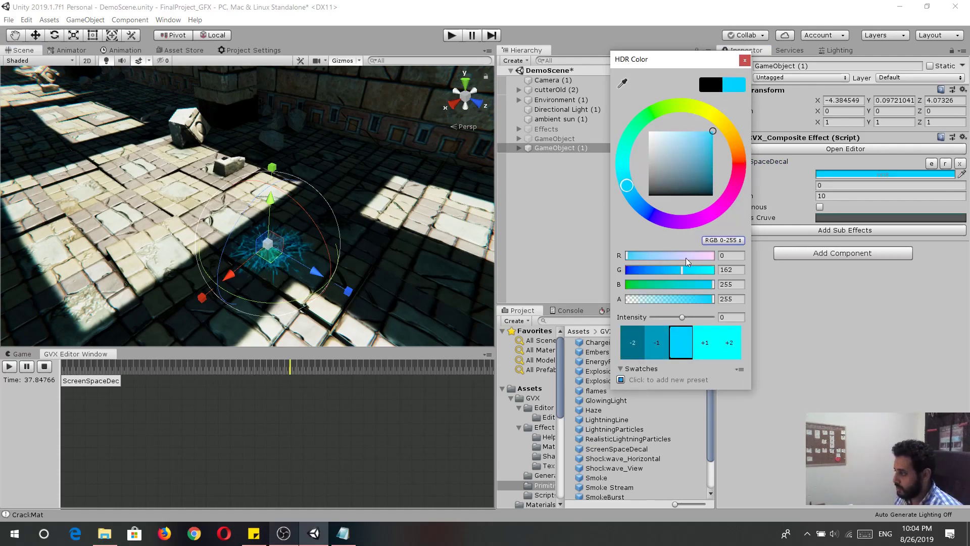
{"action": "left_click_drag", "start_coordinate": [727, 120], "coordinate": [736, 143]}
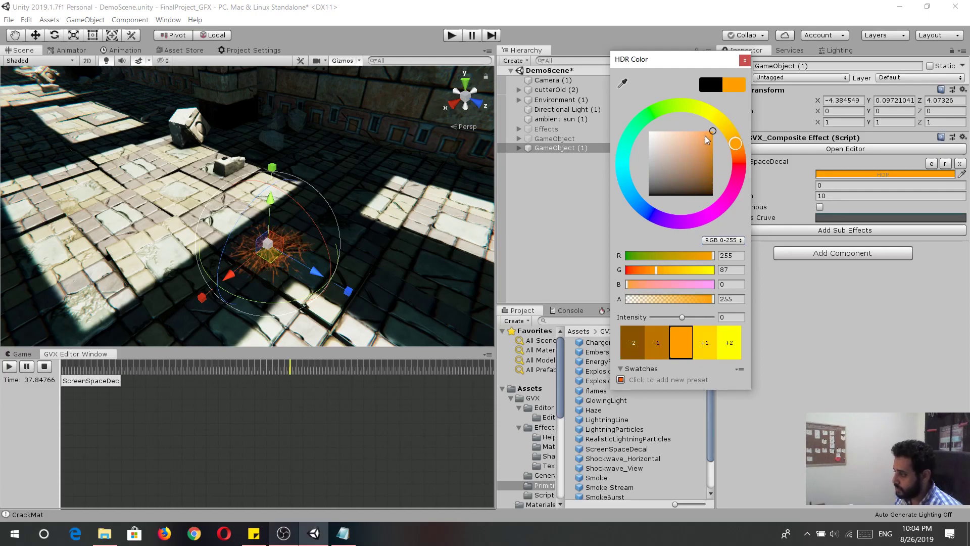
{"action": "left_click", "coordinate": [636, 267]}
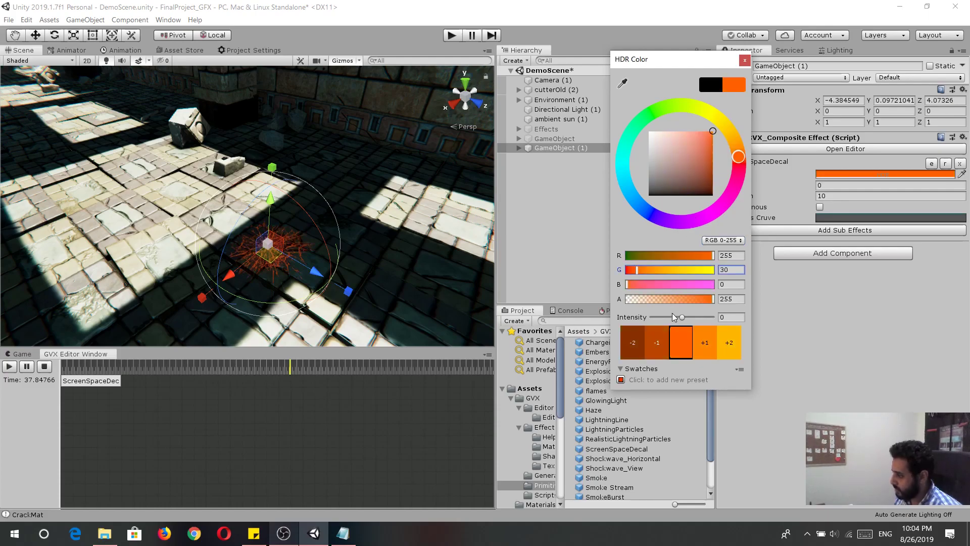
Step: Raise the ScreenSpaceDecal color's HDR intensity to 2 and close the color picker
{"action": "left_click", "coordinate": [705, 344]}
{"action": "left_click", "coordinate": [729, 345]}
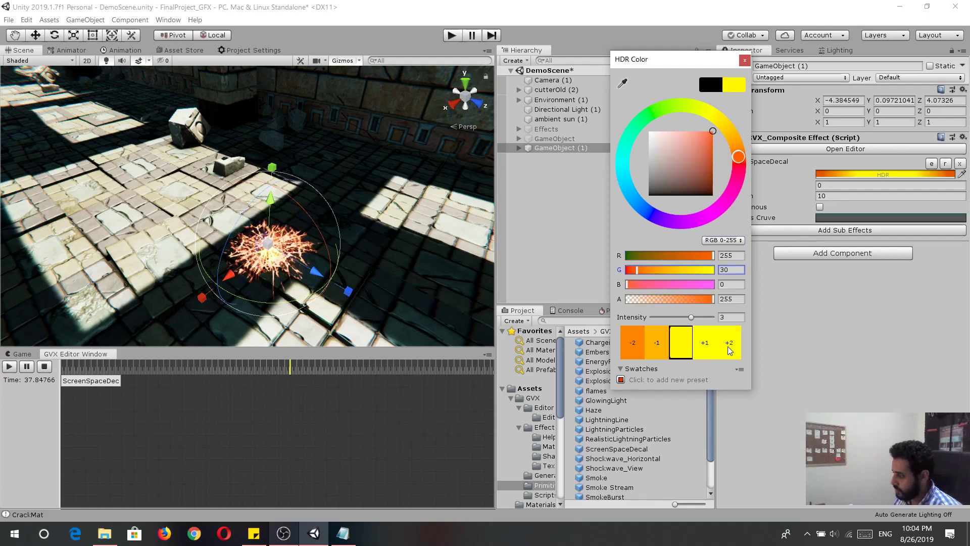
{"action": "left_click", "coordinate": [650, 347]}
{"action": "scroll", "coordinate": [424, 247], "scroll_direction": "down", "scroll_amount": 4}
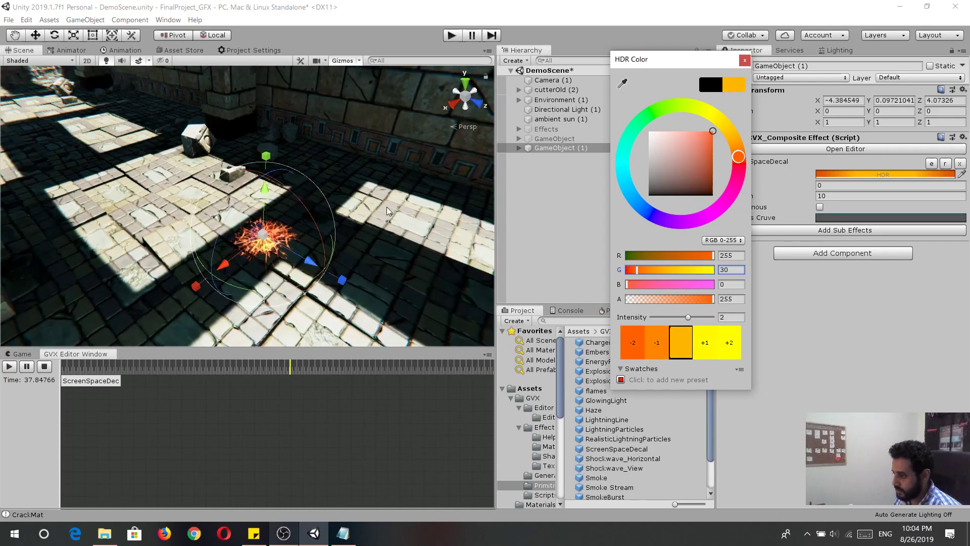
{"action": "left_click", "coordinate": [315, 274], "text": "alt"}
{"action": "left_click_drag", "start_coordinate": [353, 248], "coordinate": [2, 243], "text": "alt"}
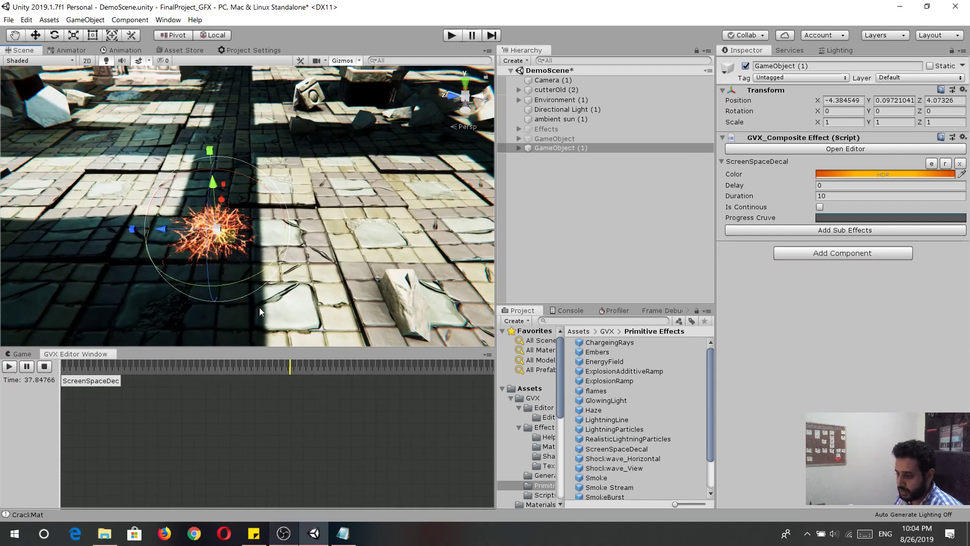
Step: Restart the decal effect preview from the beginning, play it briefly and pause it
{"action": "left_click", "coordinate": [44, 366]}
{"action": "left_click", "coordinate": [9, 366]}
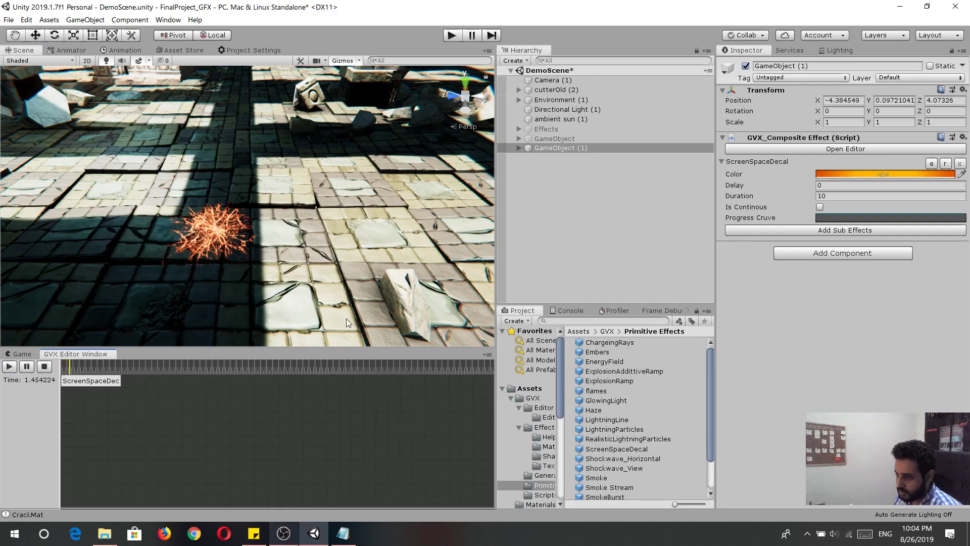
{"action": "left_click", "coordinate": [27, 366]}
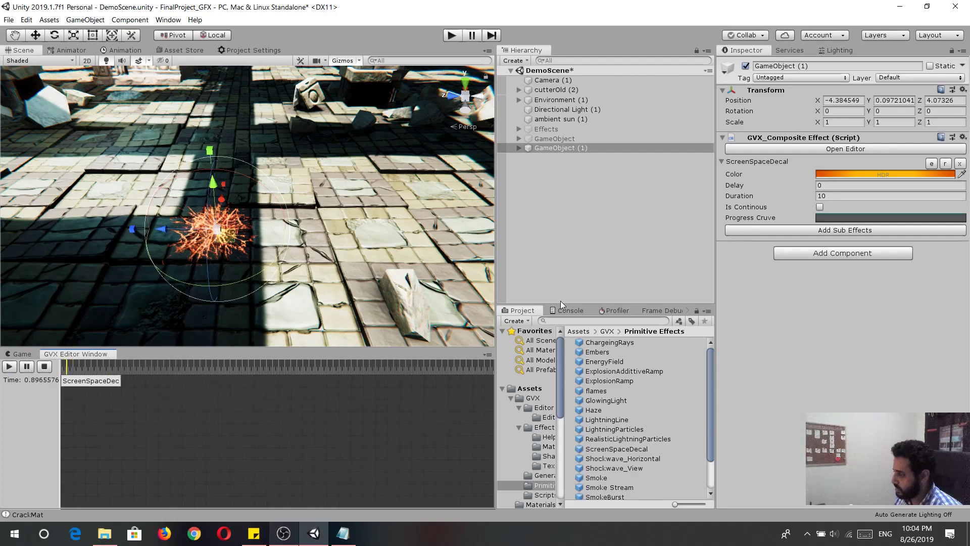
Step: Add two flat-tangent keys to the ScreenSpaceDecal progress curve, near times 0.1 and 0.8
{"action": "left_click", "coordinate": [856, 217]}
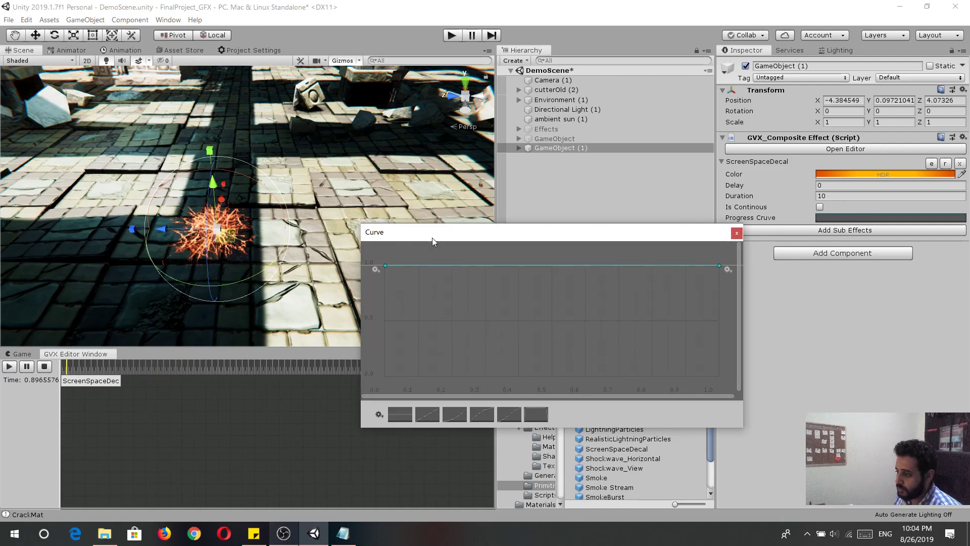
{"action": "double_click", "coordinate": [444, 265]}
{"action": "double_click", "coordinate": [415, 265]}
{"action": "right_click", "coordinate": [413, 267]}
{"action": "left_click", "coordinate": [457, 329]}
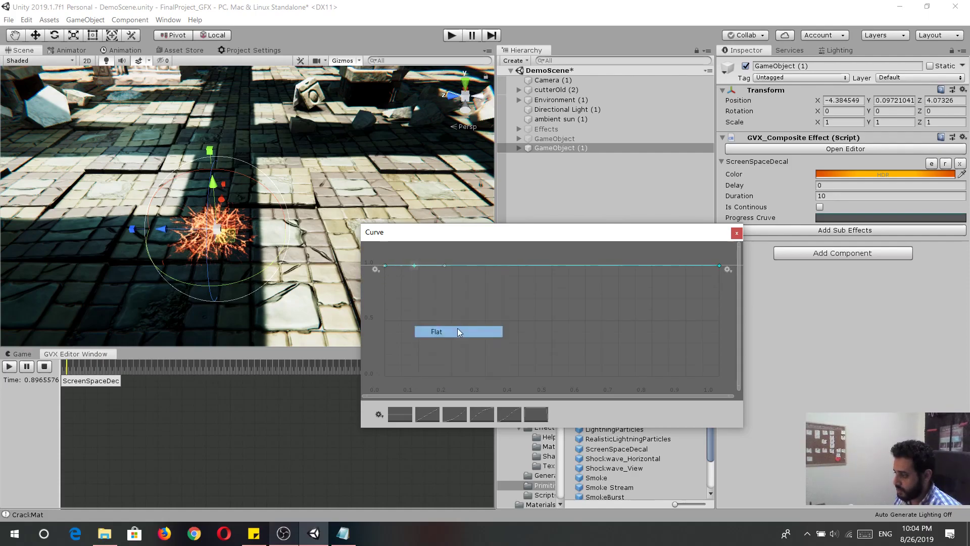
{"action": "right_click", "coordinate": [663, 266]}
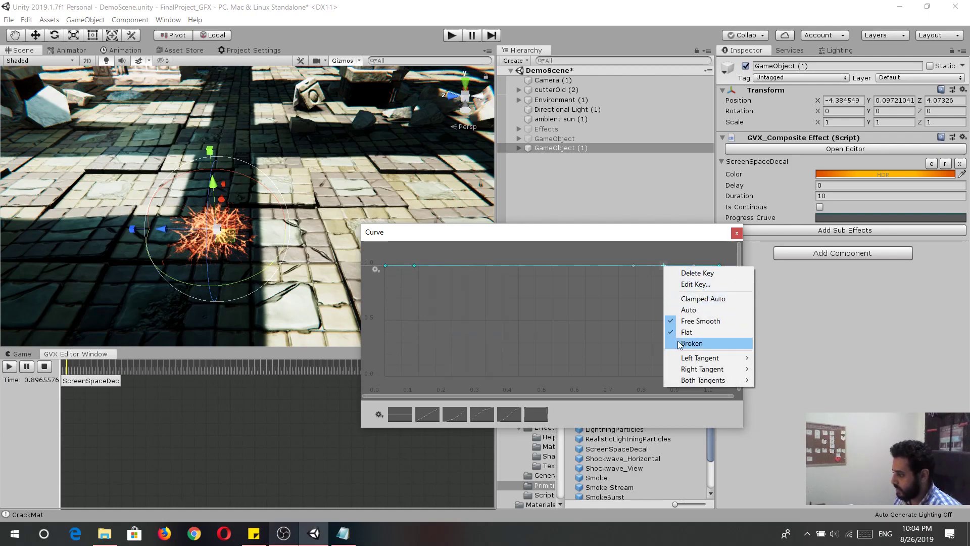
{"action": "left_click", "coordinate": [668, 330]}
Step: Lower the progress curve's first and last keys to 0 so the decal fades in and out, and close the curve editor
{"action": "left_click", "coordinate": [391, 292]}
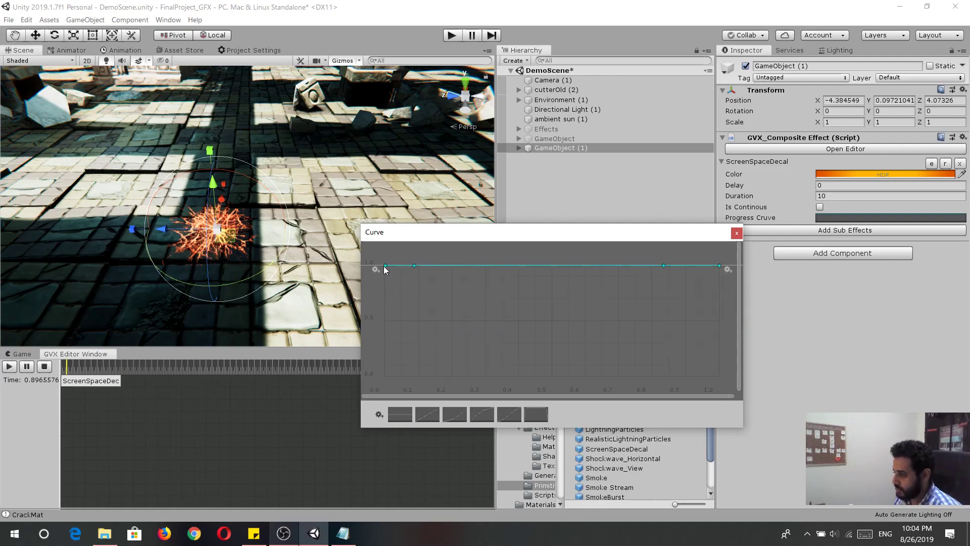
{"action": "left_click", "coordinate": [720, 264]}
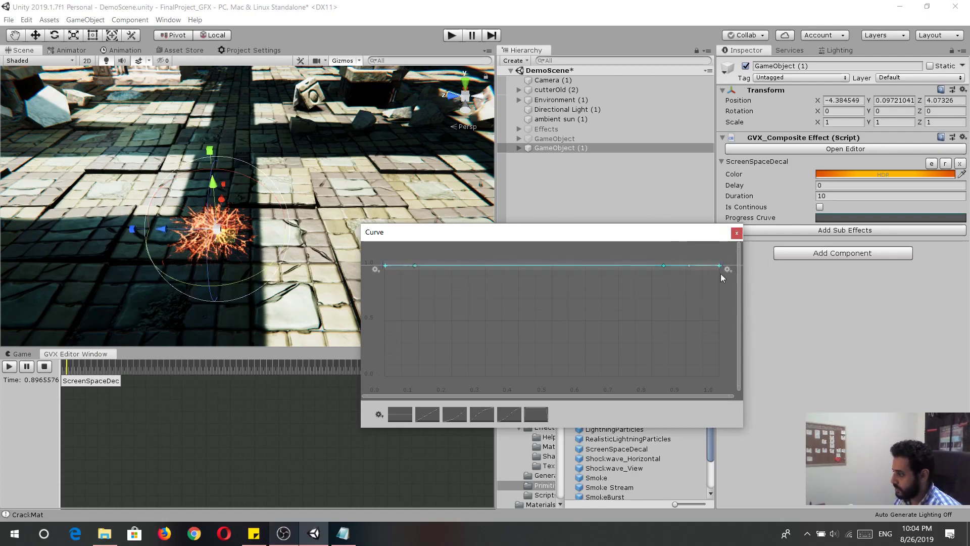
{"action": "left_click_drag", "start_coordinate": [720, 266], "coordinate": [717, 375]}
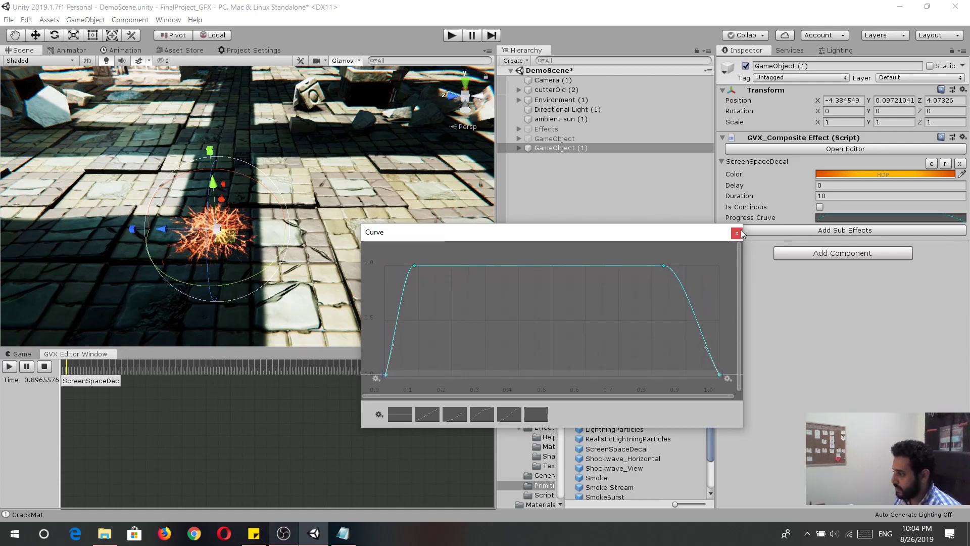
{"action": "left_click", "coordinate": [736, 232]}
Step: Replay the decal from the start, adjust its timeline clip to a delay of 1 and a duration of 7.4, and pause
{"action": "left_click", "coordinate": [44, 367]}
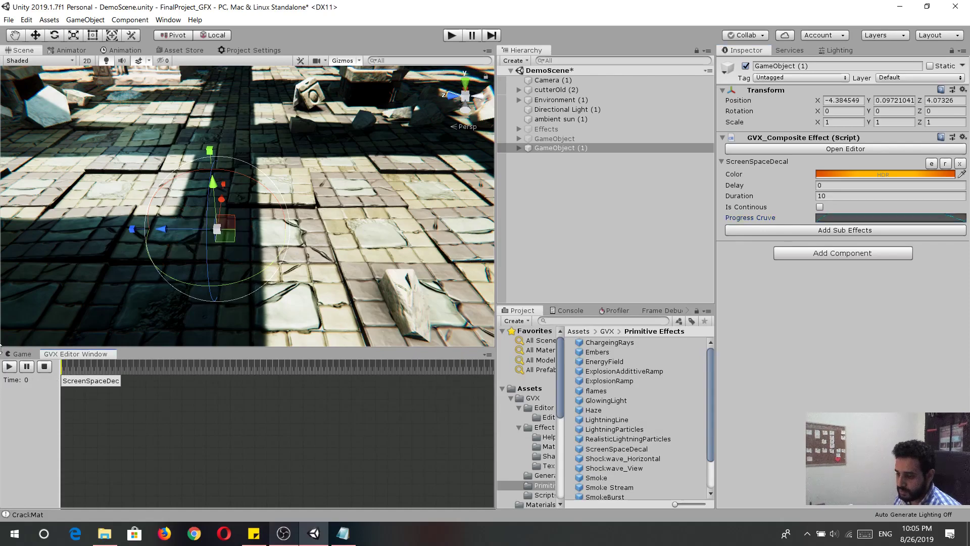
{"action": "left_click", "coordinate": [9, 367]}
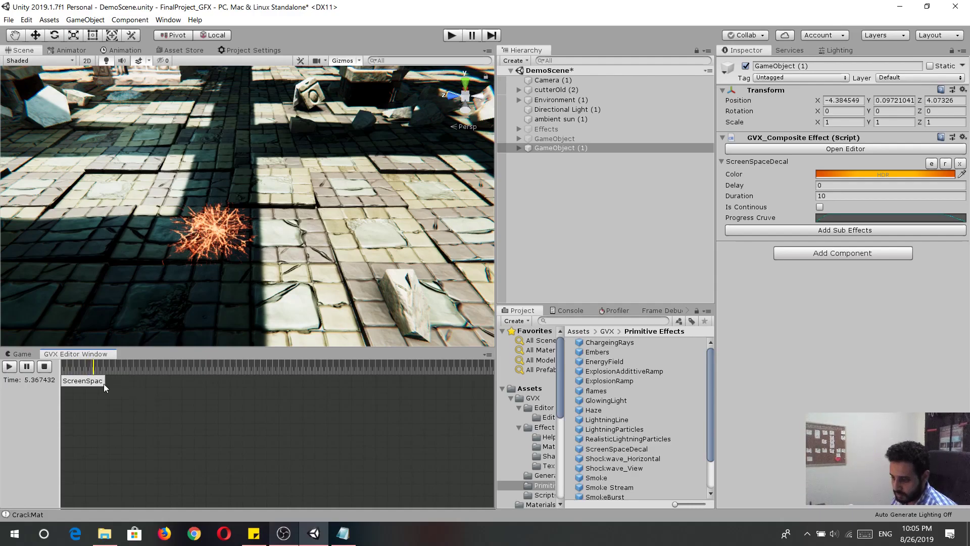
{"action": "left_click_drag", "start_coordinate": [101, 381], "coordinate": [108, 386]}
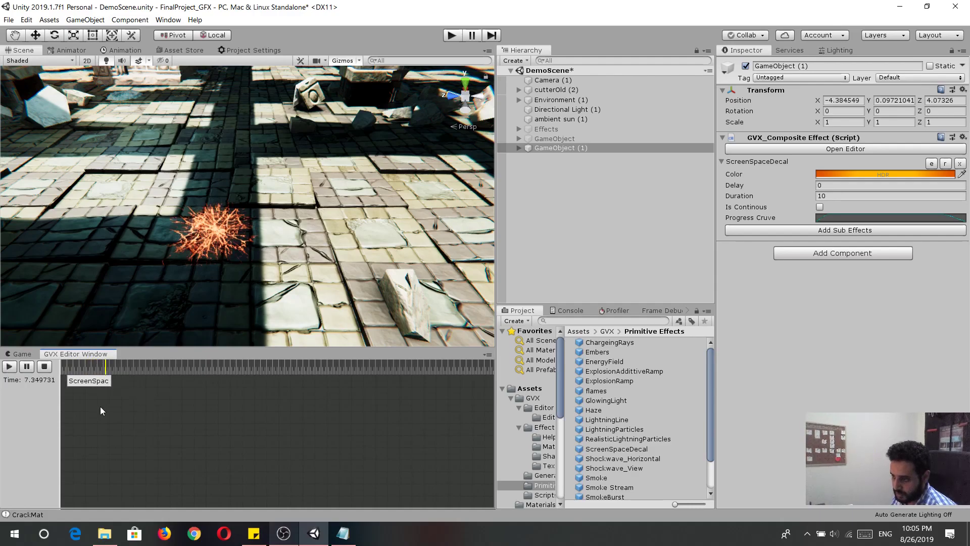
{"action": "left_click", "coordinate": [25, 367]}
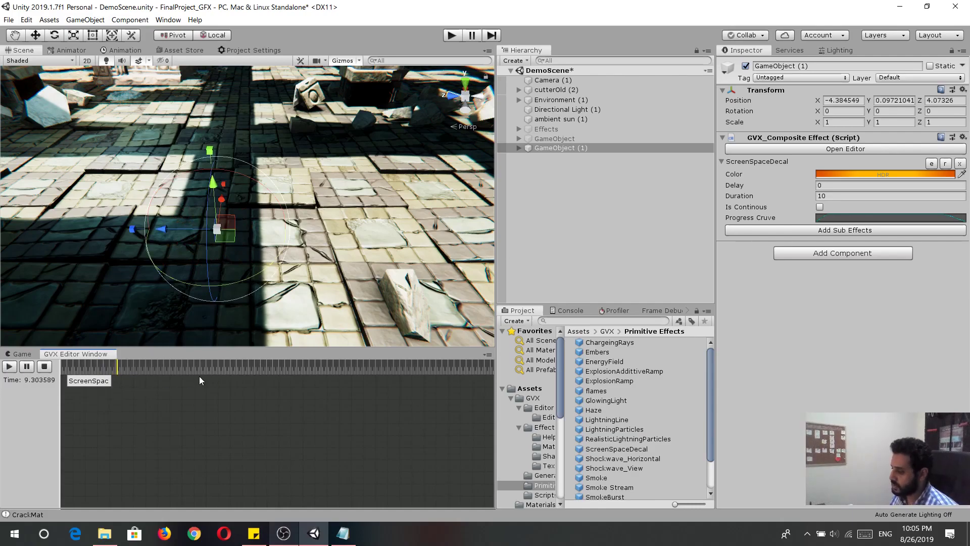
Step: Reset the preview, make the ScreenSpaceDecal continuous and play the effect
{"action": "right_click_drag", "start_coordinate": [251, 243], "coordinate": [518, 236], "text": "alt"}
{"action": "left_click", "coordinate": [44, 366]}
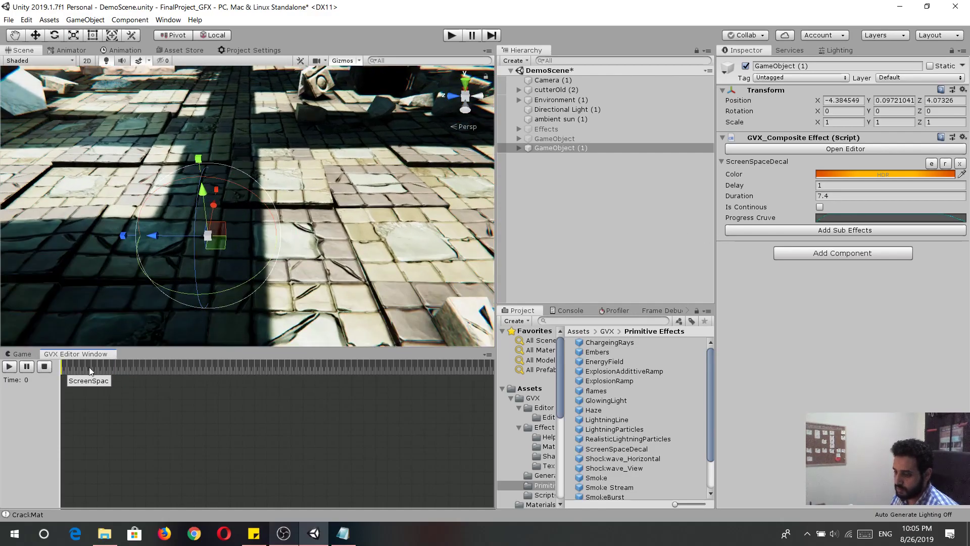
{"action": "left_click", "coordinate": [820, 208]}
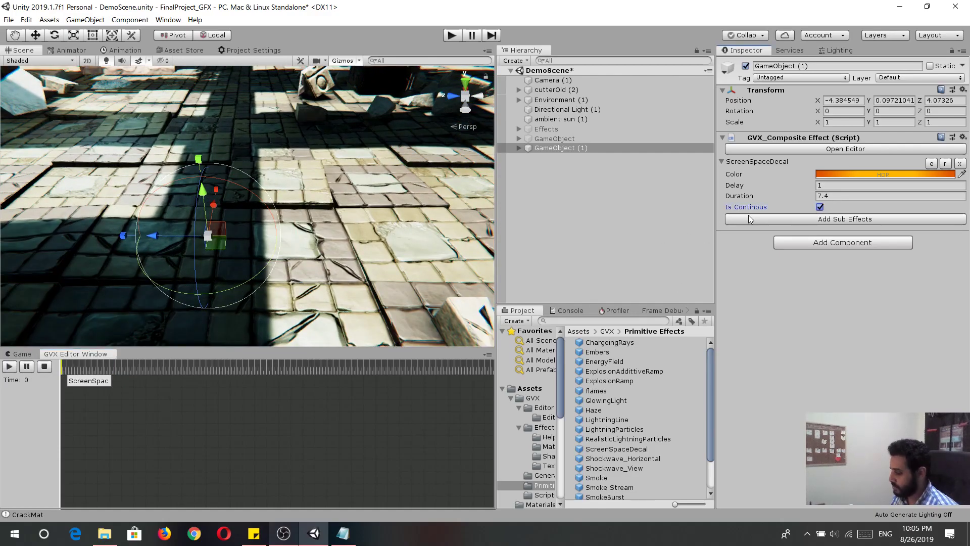
{"action": "left_click", "coordinate": [9, 365]}
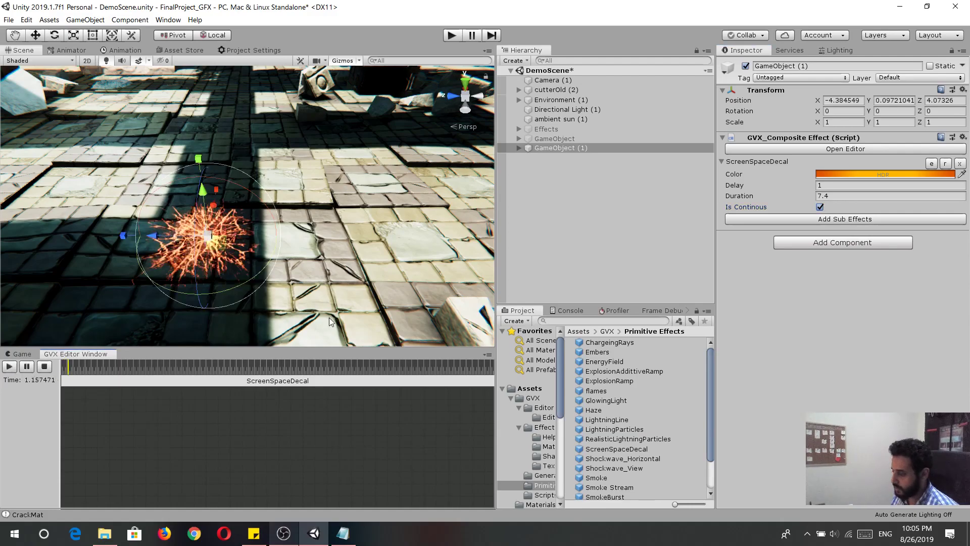
Step: Add the EnergyField sub effect to the composite effect, expand its settings and make it continuous
{"action": "left_click", "coordinate": [798, 219]}
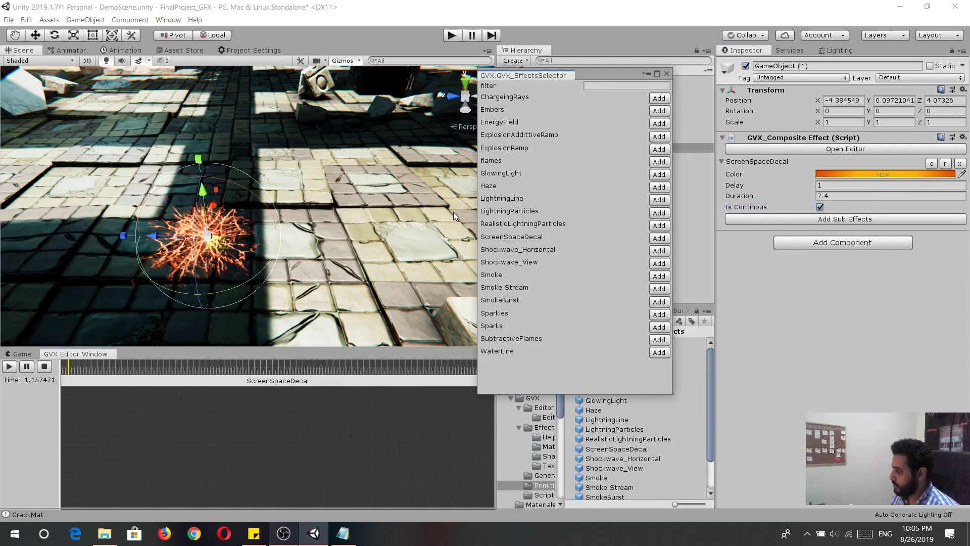
{"action": "left_click", "coordinate": [590, 86]}
{"action": "type", "text": "fie"}
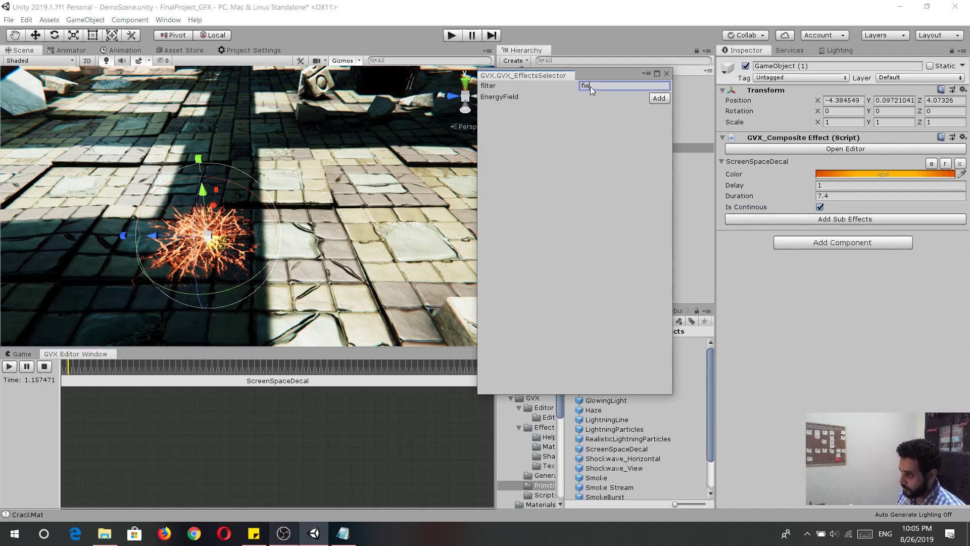
{"action": "left_click", "coordinate": [665, 98]}
{"action": "left_click", "coordinate": [667, 74]}
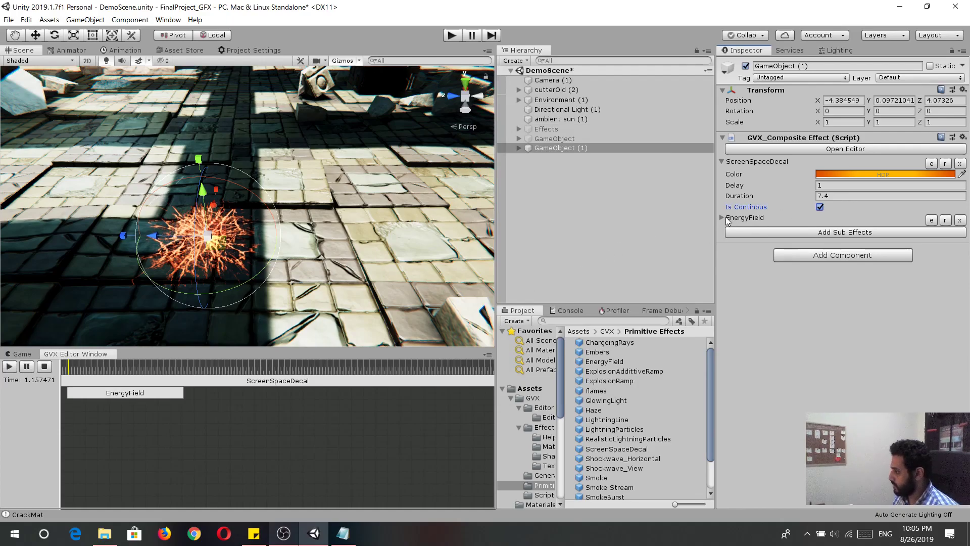
{"action": "left_click", "coordinate": [727, 220]}
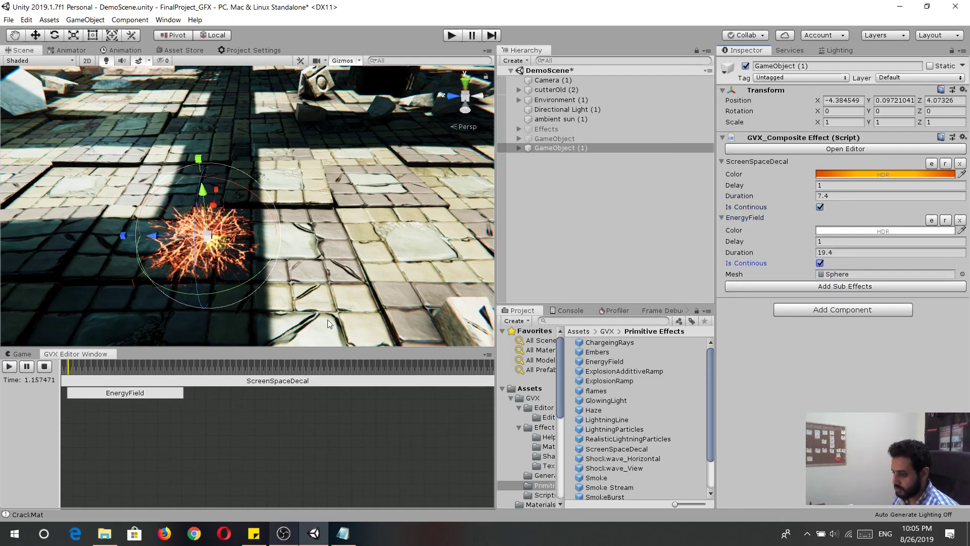
Step: Raise the composite effect object to Y 0.2261338, reset the preview and inspect the energy dome around the floor crack
{"action": "left_click_drag", "start_coordinate": [298, 243], "coordinate": [219, 168], "text": "alt"}
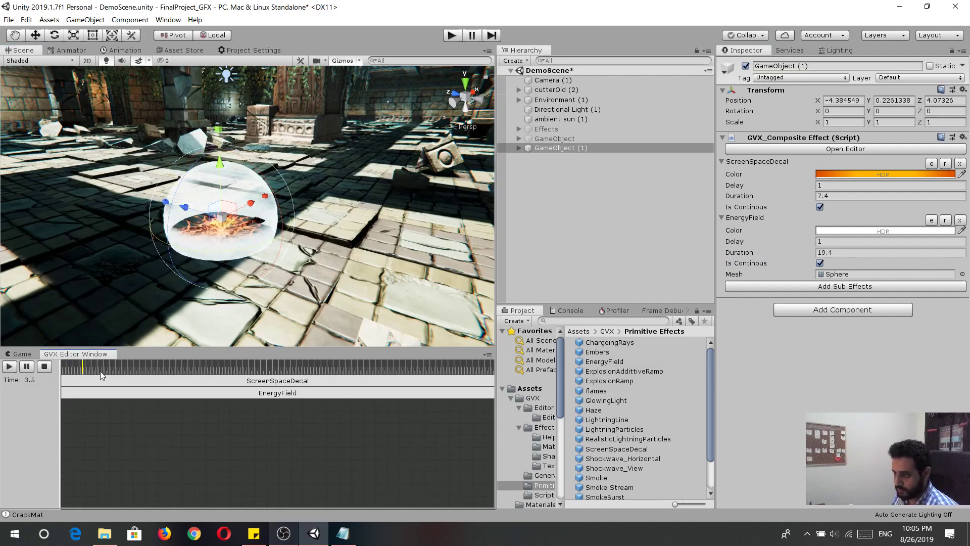
{"action": "left_click", "coordinate": [43, 367]}
{"action": "scroll", "coordinate": [208, 195], "scroll_direction": "up", "scroll_amount": 2}
{"action": "left_click_drag", "start_coordinate": [218, 243], "coordinate": [296, 274], "text": "alt"}
{"action": "scroll", "coordinate": [293, 276], "scroll_direction": "up", "scroll_amount": 3}
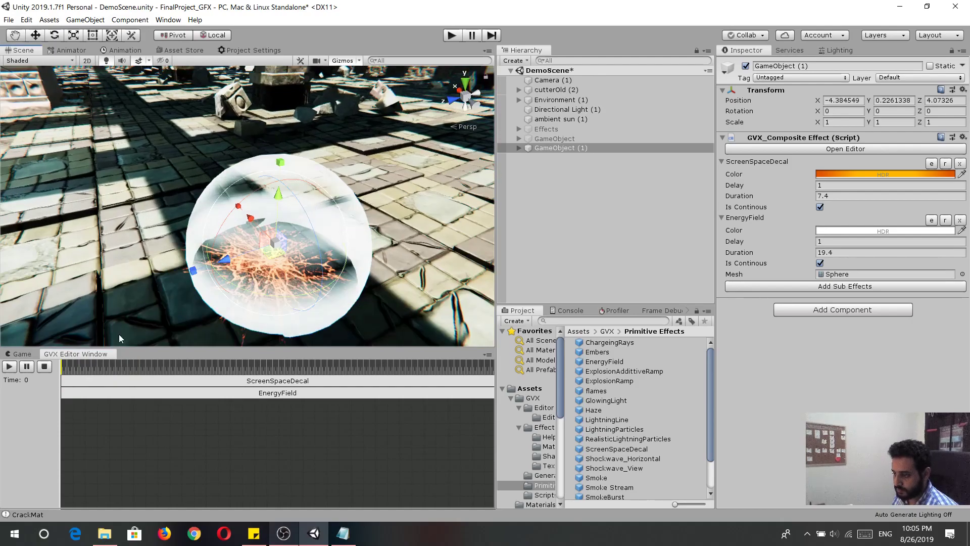
{"action": "scroll", "coordinate": [265, 241], "scroll_direction": "down", "scroll_amount": 3}
{"action": "left_click_drag", "start_coordinate": [352, 260], "coordinate": [253, 210], "text": "alt"}
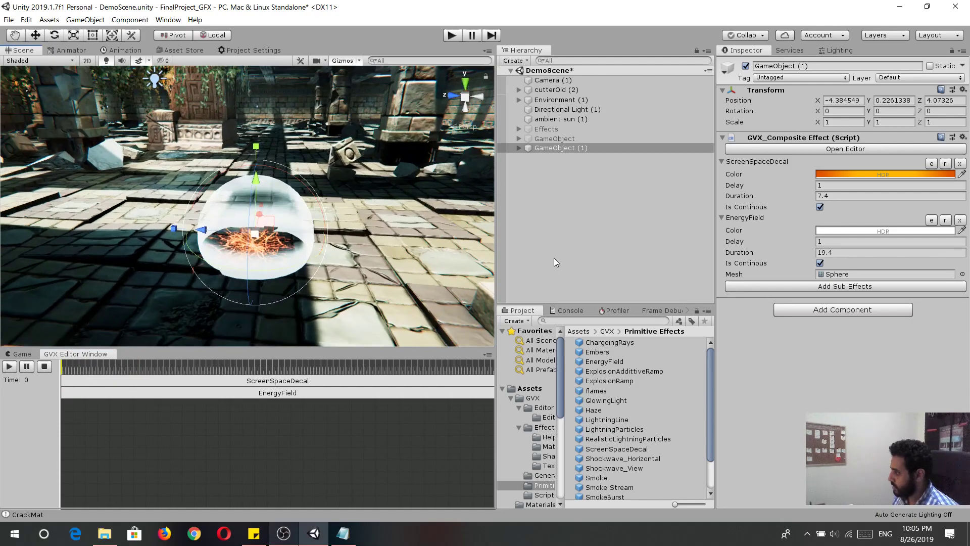
Step: Set the EnergyField color to a reddish orange with an alpha of 29, and check the dome in the scene
{"action": "left_click", "coordinate": [841, 229]}
{"action": "left_click_drag", "start_coordinate": [661, 301], "coordinate": [635, 301]}
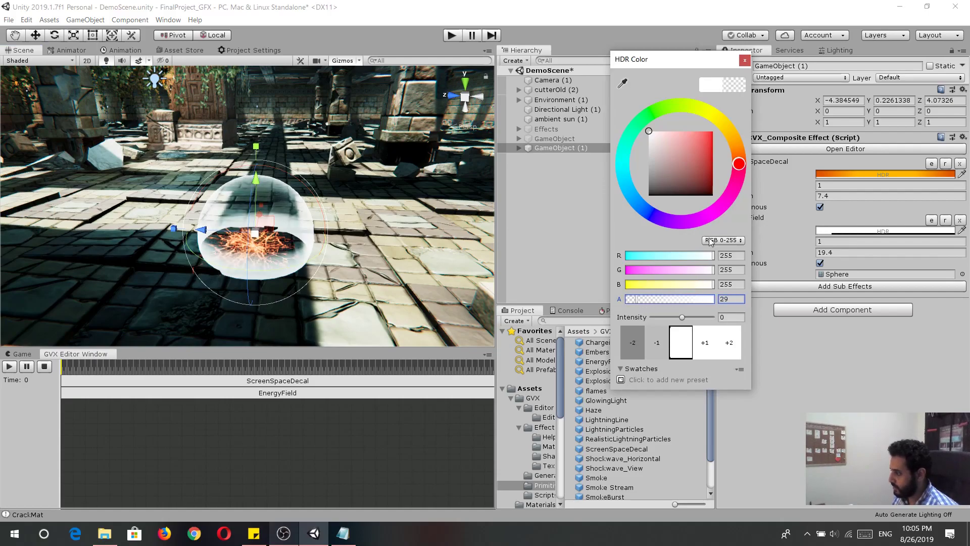
{"action": "left_click", "coordinate": [735, 144]}
{"action": "left_click_drag", "start_coordinate": [702, 138], "coordinate": [709, 131]}
{"action": "scroll", "coordinate": [306, 205], "scroll_direction": "down", "scroll_amount": 3}
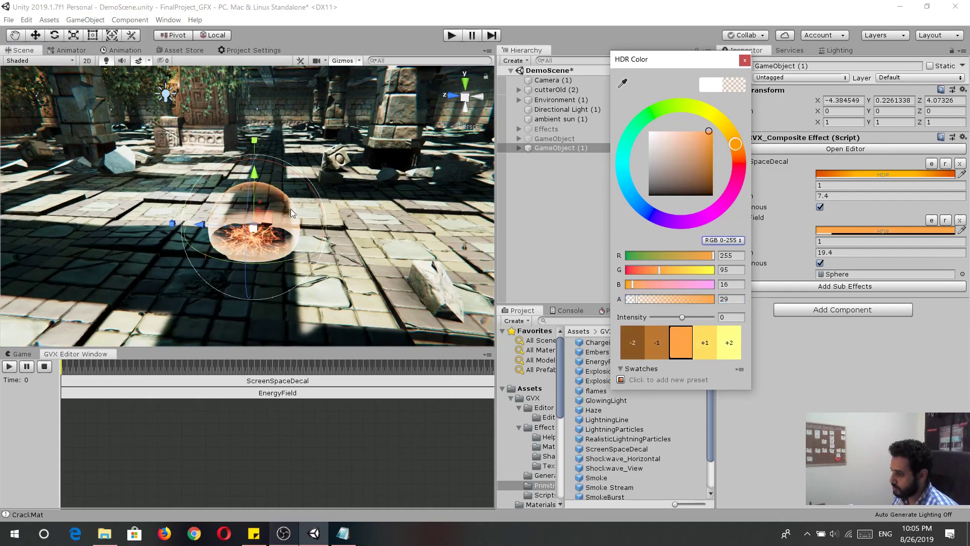
{"action": "scroll", "coordinate": [294, 210], "scroll_direction": "up", "scroll_amount": 6}
{"action": "left_click", "coordinate": [711, 132]}
{"action": "left_click_drag", "start_coordinate": [734, 145], "coordinate": [738, 157]}
{"action": "scroll", "coordinate": [338, 174], "scroll_direction": "down", "scroll_amount": 5}
{"action": "scroll", "coordinate": [348, 192], "scroll_direction": "up", "scroll_amount": 3}
{"action": "left_click", "coordinate": [385, 235], "text": "alt"}
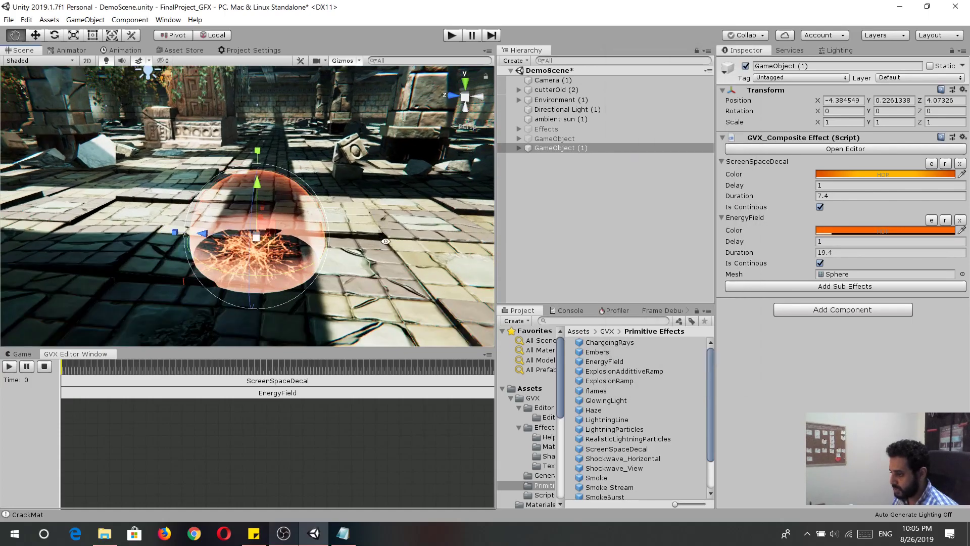
{"action": "left_click_drag", "start_coordinate": [412, 170], "coordinate": [401, 193], "text": "alt"}
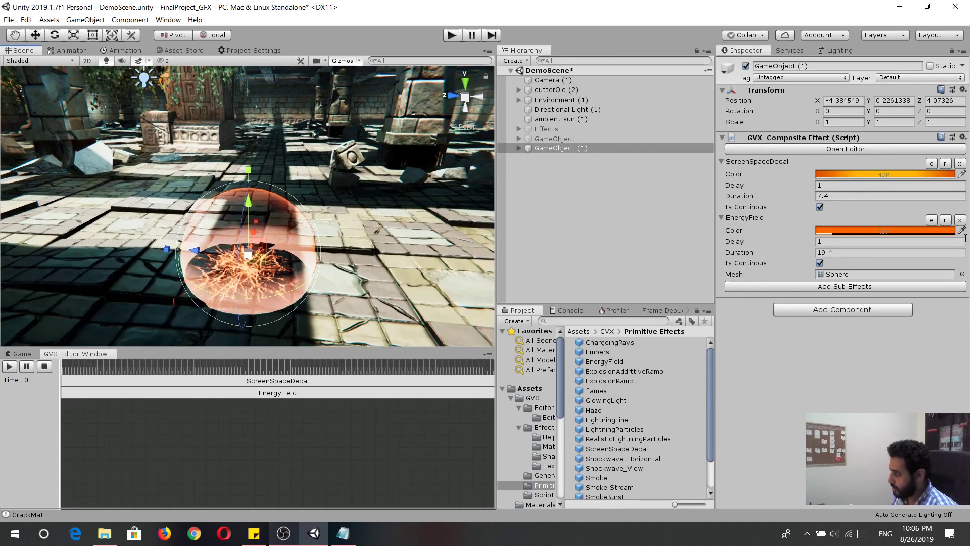
Step: Edit the EnergyField and scale its sphere up around the crack, then leave editing and collapse its settings
{"action": "left_click", "coordinate": [930, 220]}
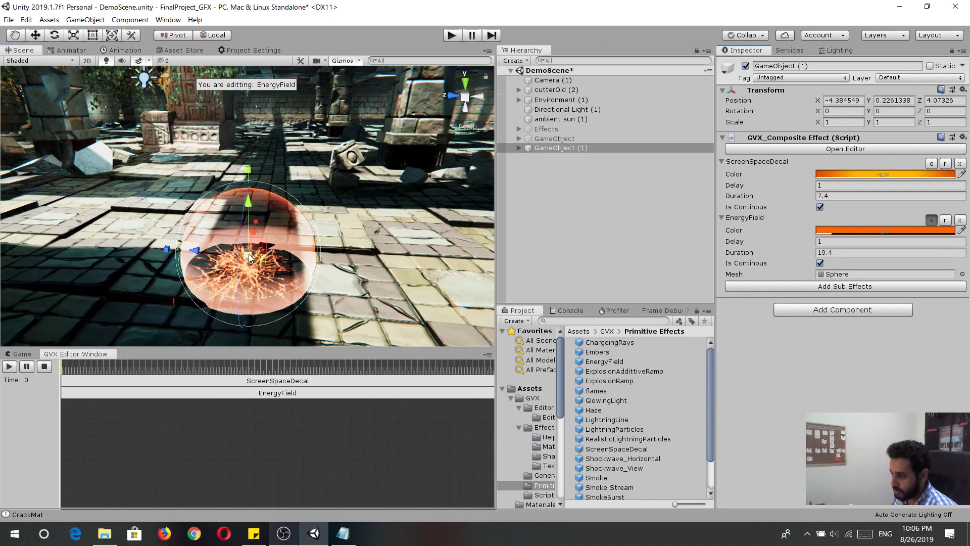
{"action": "left_click_drag", "start_coordinate": [244, 246], "coordinate": [339, 230]}
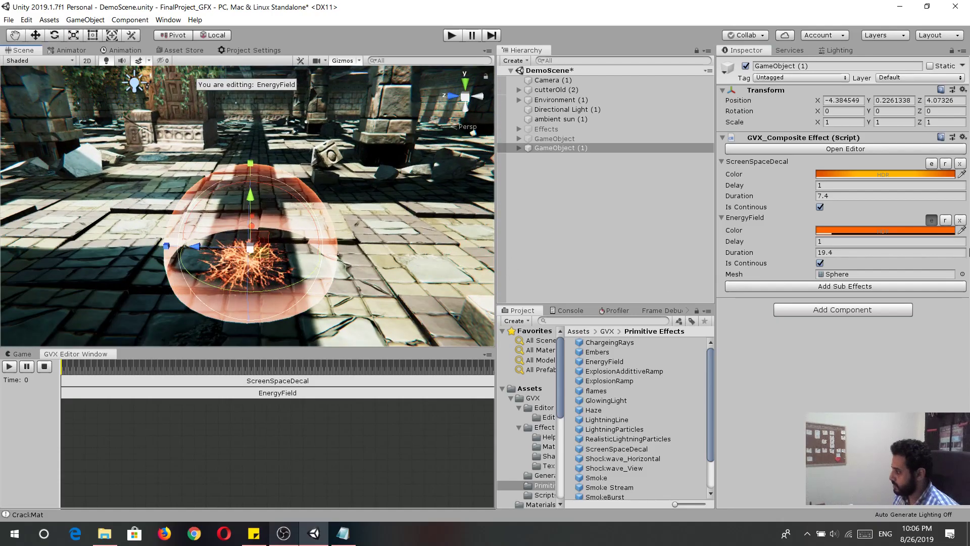
{"action": "left_click", "coordinate": [930, 220]}
{"action": "left_click", "coordinate": [721, 218]}
Step: Filter the sub effects by "spar", add Sparkles to the composite effect and close the selector
{"action": "left_click_drag", "start_coordinate": [261, 274], "coordinate": [342, 267], "text": "alt"}
{"action": "mouse_move", "coordinate": [342, 268]}
{"action": "right_mouse_down", "text": "alt"}
{"action": "mouse_move", "coordinate": [319, 274]}
{"action": "mouse_move", "coordinate": [328, 271]}
{"action": "right_mouse_up", "text": "alt"}
{"action": "left_click", "coordinate": [860, 232]}
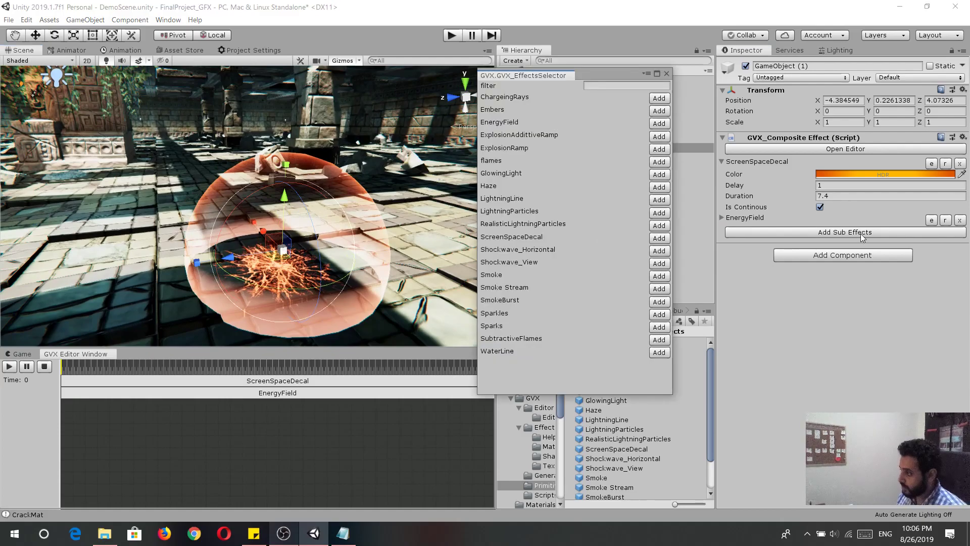
{"action": "left_click", "coordinate": [589, 85]}
{"action": "type", "text": "s"}
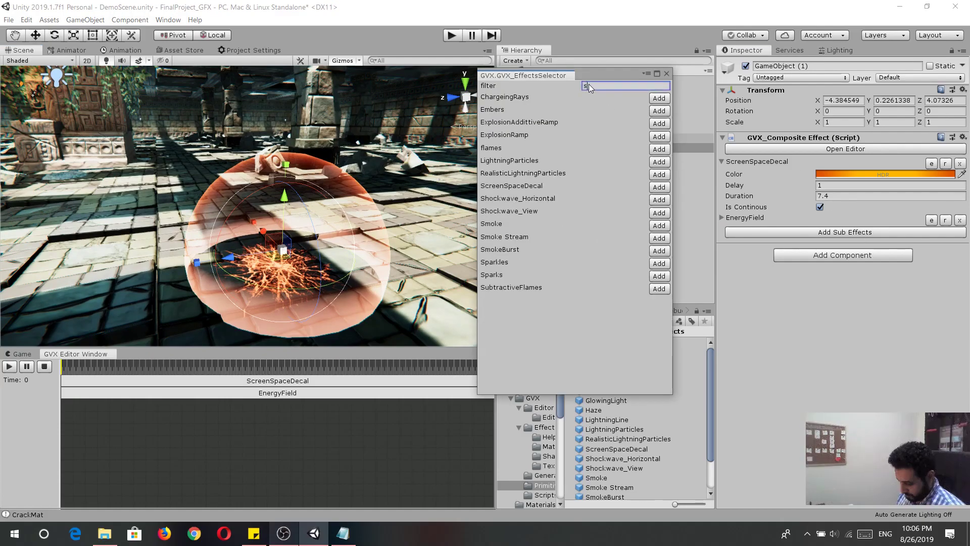
{"action": "type", "text": "par"}
{"action": "left_click", "coordinate": [660, 100]}
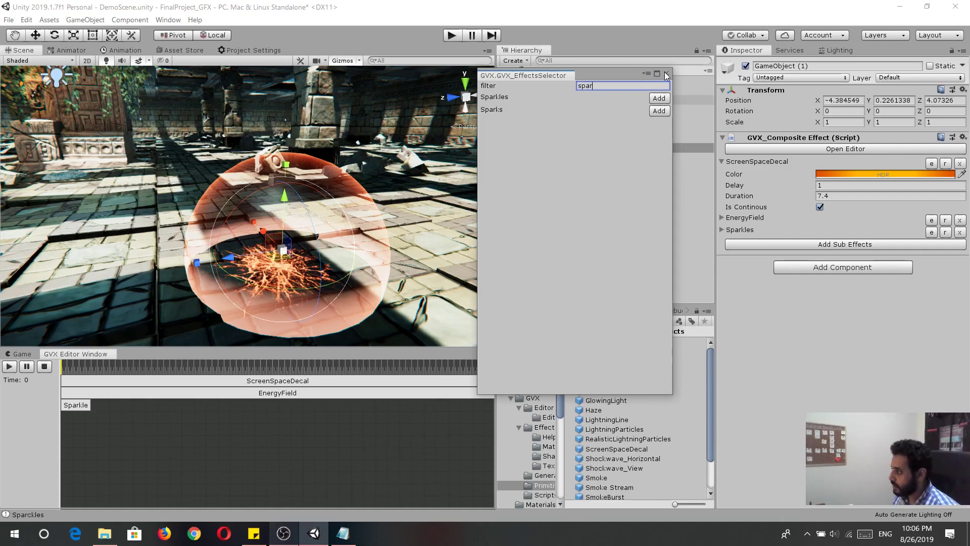
{"action": "left_click", "coordinate": [665, 73]}
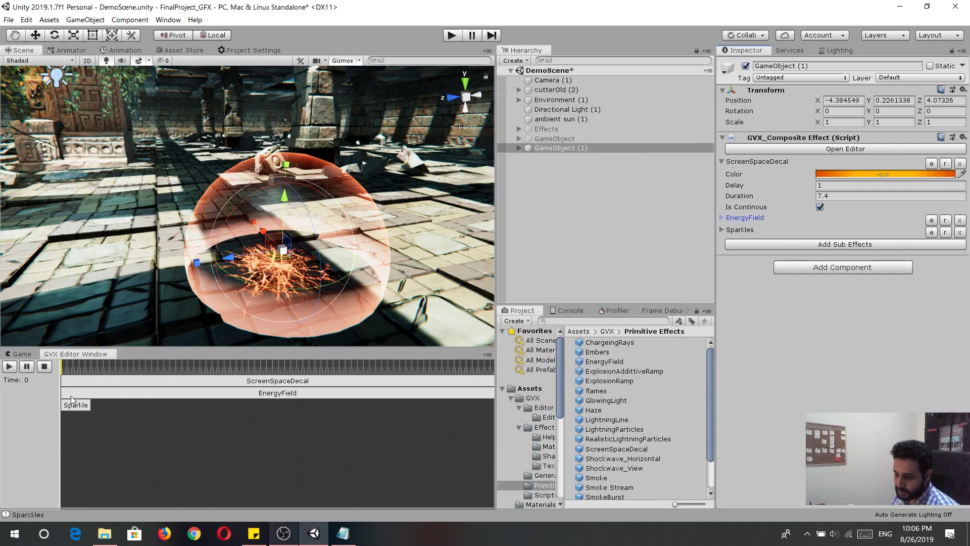
Step: Expand the Sparkles settings, make the effect continuous, and play and scrub the preview to about 5.7
{"action": "left_click", "coordinate": [737, 230]}
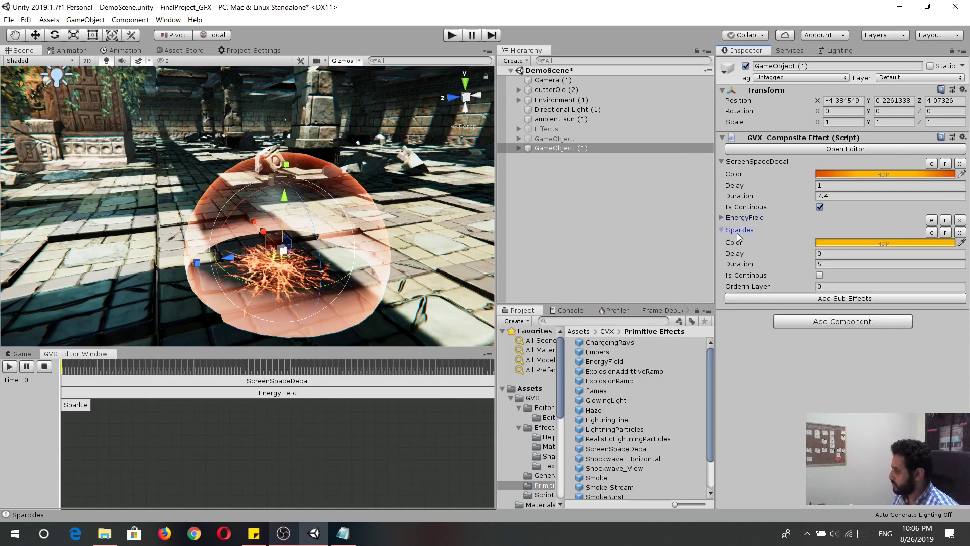
{"action": "left_click", "coordinate": [820, 275]}
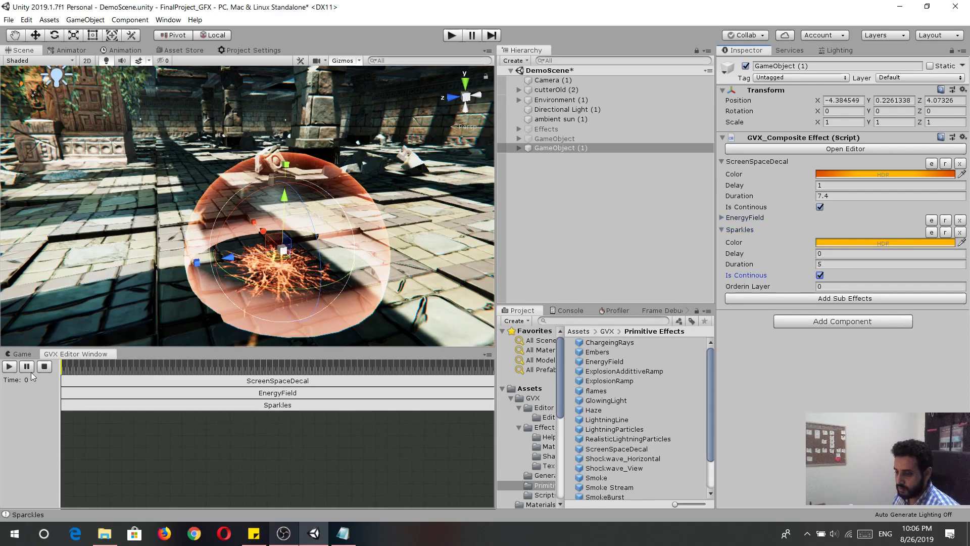
{"action": "left_click", "coordinate": [8, 367]}
{"action": "right_click_drag", "start_coordinate": [323, 273], "coordinate": [308, 258]}
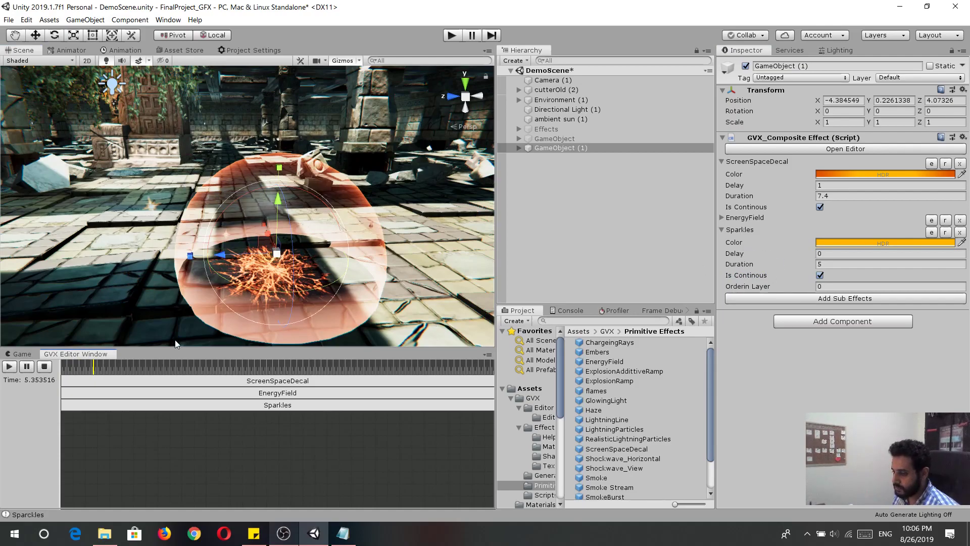
{"action": "left_click_drag", "start_coordinate": [91, 368], "coordinate": [95, 367]}
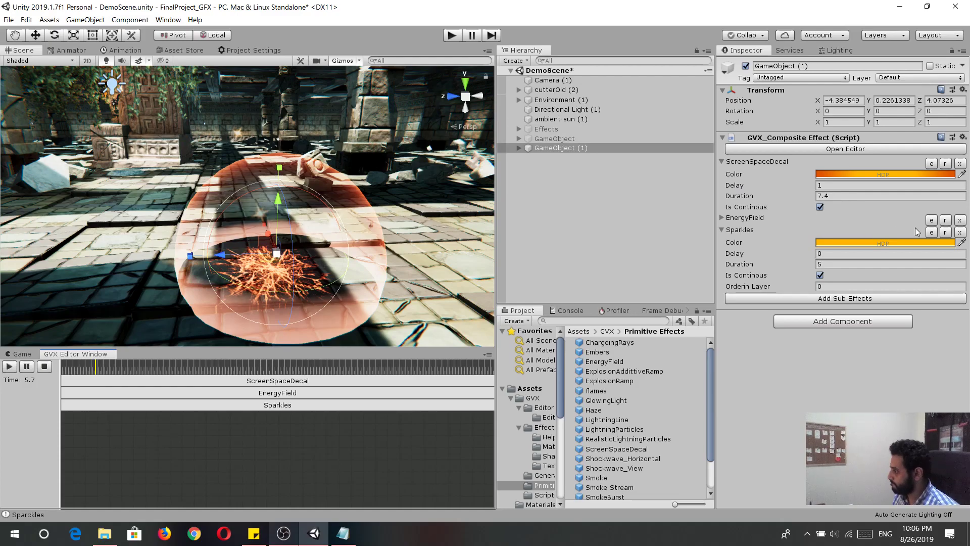
Step: Edit the Sparkles sub effect and adjust its emission shape around the crack inside the dome
{"action": "left_click", "coordinate": [931, 233]}
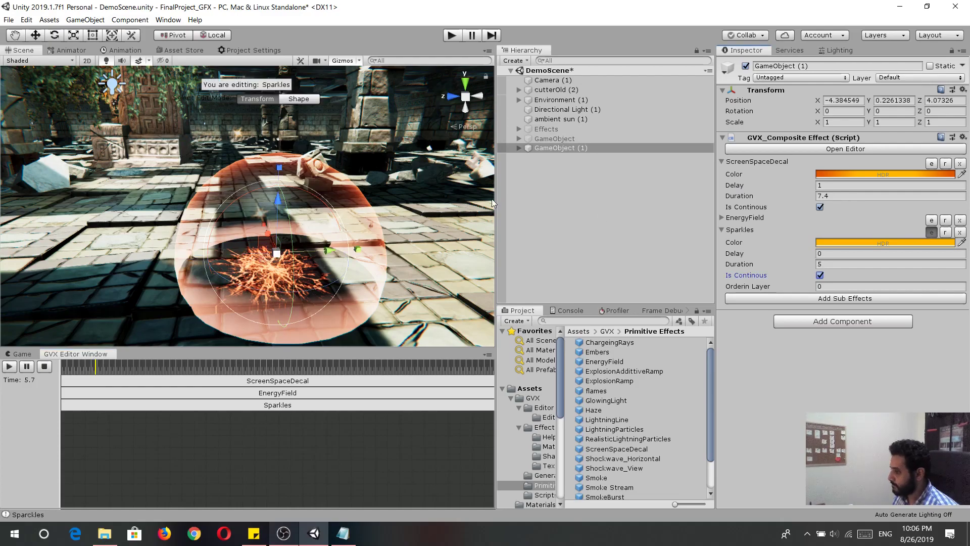
{"action": "left_click", "coordinate": [307, 100]}
{"action": "left_click_drag", "start_coordinate": [256, 210], "coordinate": [273, 250]}
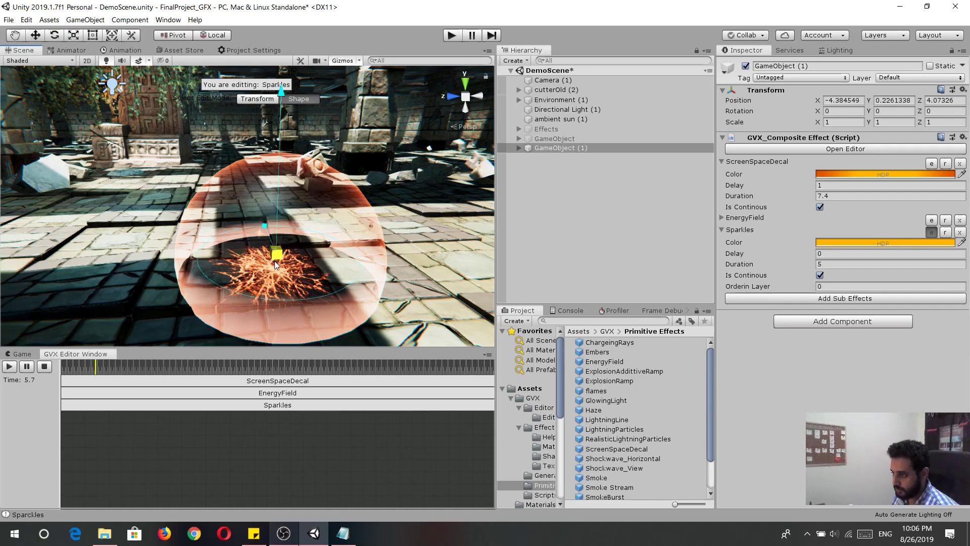
{"action": "scroll", "coordinate": [295, 174], "scroll_direction": "down", "scroll_amount": 2}
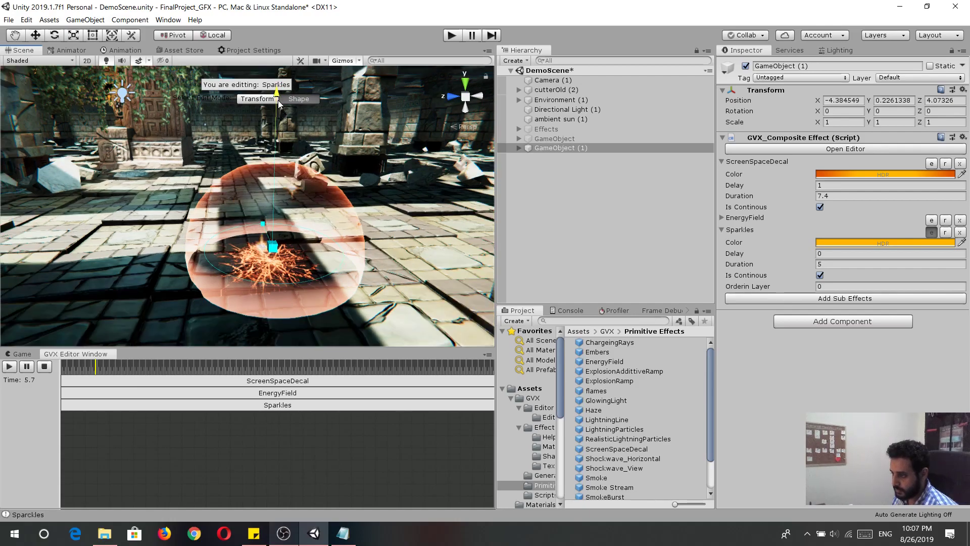
Step: Play the effect preview, examine the sparkles around the dome from several angles and pause it
{"action": "left_click", "coordinate": [14, 369]}
{"action": "mouse_move", "coordinate": [269, 230]}
{"action": "left_mouse_down", "text": "alt"}
{"action": "mouse_move", "coordinate": [407, 229]}
{"action": "mouse_move", "coordinate": [280, 241]}
{"action": "left_mouse_up", "text": "alt"}
{"action": "left_click", "coordinate": [27, 367]}
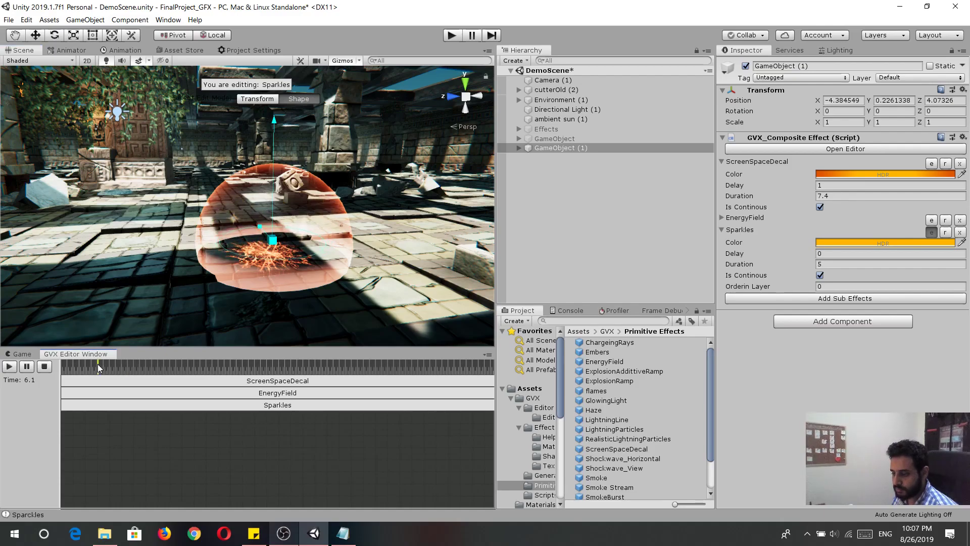
{"action": "left_click", "coordinate": [19, 368]}
{"action": "right_click_drag", "start_coordinate": [143, 256], "coordinate": [383, 280]}
{"action": "left_click_drag", "start_coordinate": [383, 281], "coordinate": [364, 270], "text": "alt"}
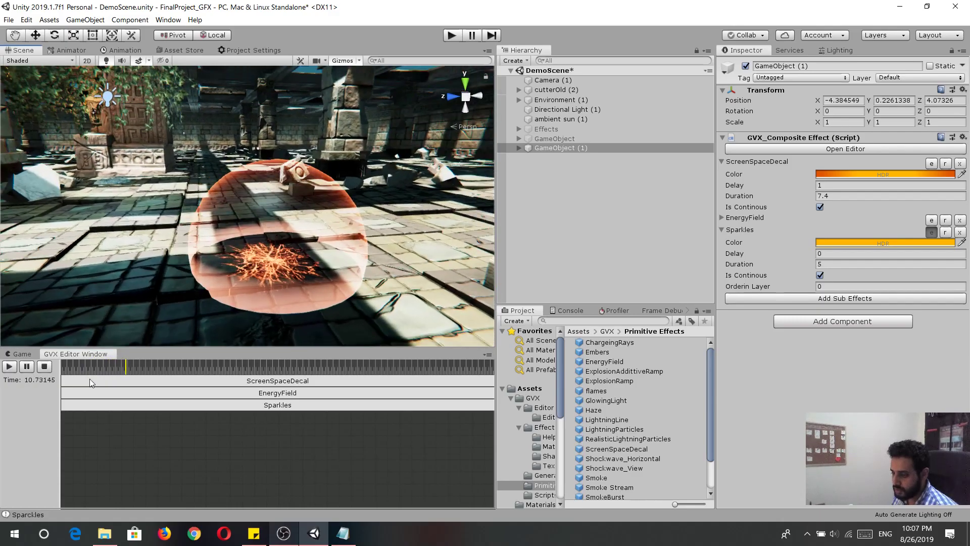
{"action": "left_click", "coordinate": [27, 366]}
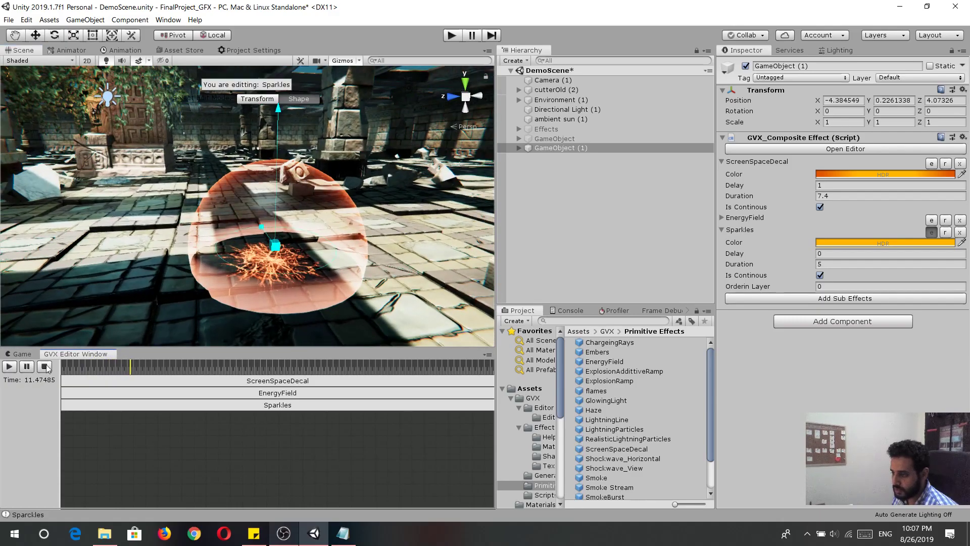
Step: Lower the Sparkles transform onto the floor crack, then play and pause the preview to check the sparkles
{"action": "left_click", "coordinate": [264, 100]}
{"action": "left_click_drag", "start_coordinate": [276, 192], "coordinate": [257, 202]}
{"action": "scroll", "coordinate": [286, 248], "scroll_direction": "down", "scroll_amount": 3}
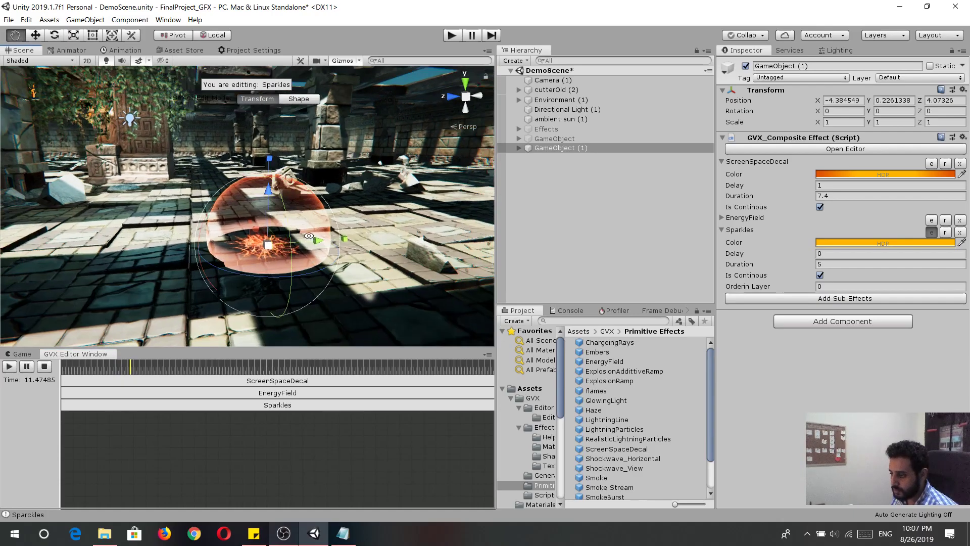
{"action": "scroll", "coordinate": [292, 233], "scroll_direction": "up", "scroll_amount": 5}
{"action": "left_click_drag", "start_coordinate": [293, 233], "coordinate": [229, 298], "text": "alt"}
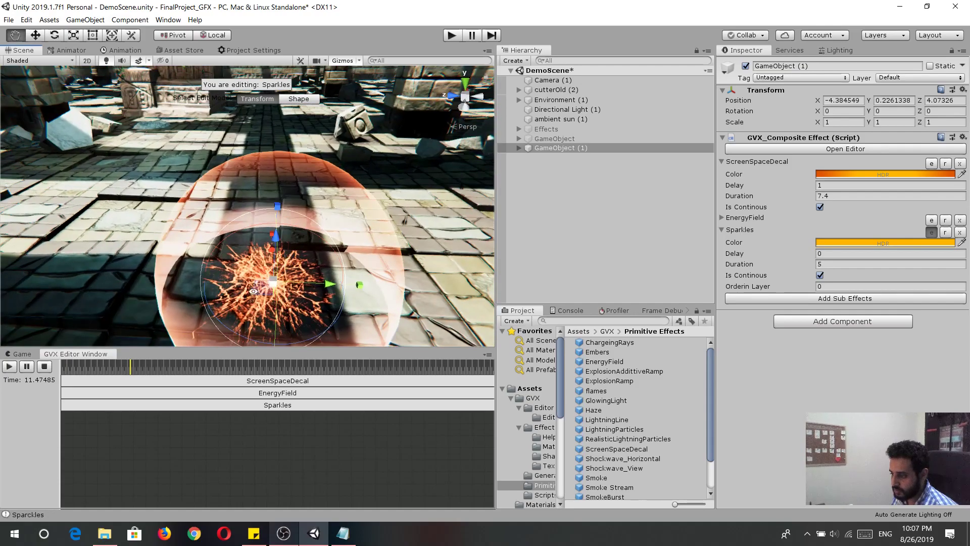
{"action": "left_click", "coordinate": [9, 368]}
{"action": "scroll", "coordinate": [280, 273], "scroll_direction": "down", "scroll_amount": 5}
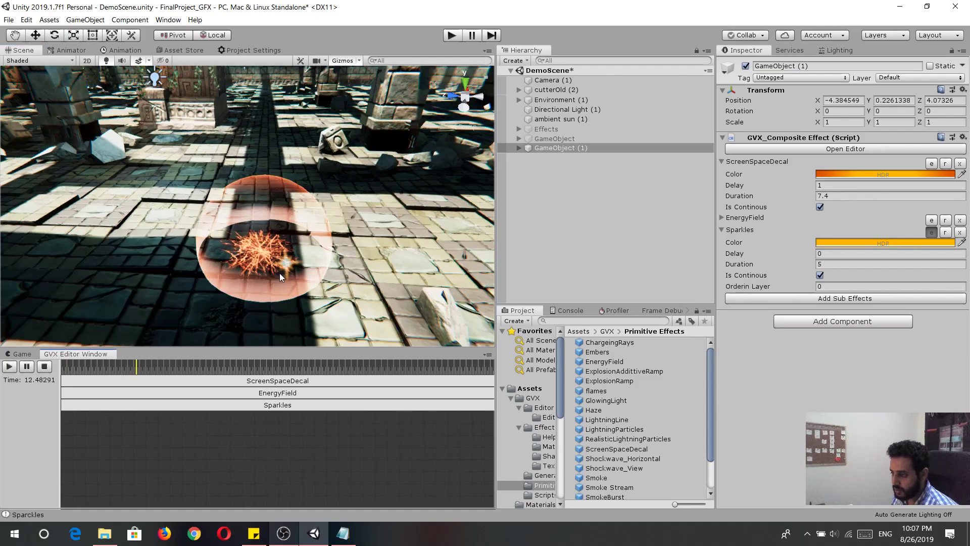
{"action": "left_click_drag", "start_coordinate": [280, 273], "coordinate": [258, 283], "text": "alt"}
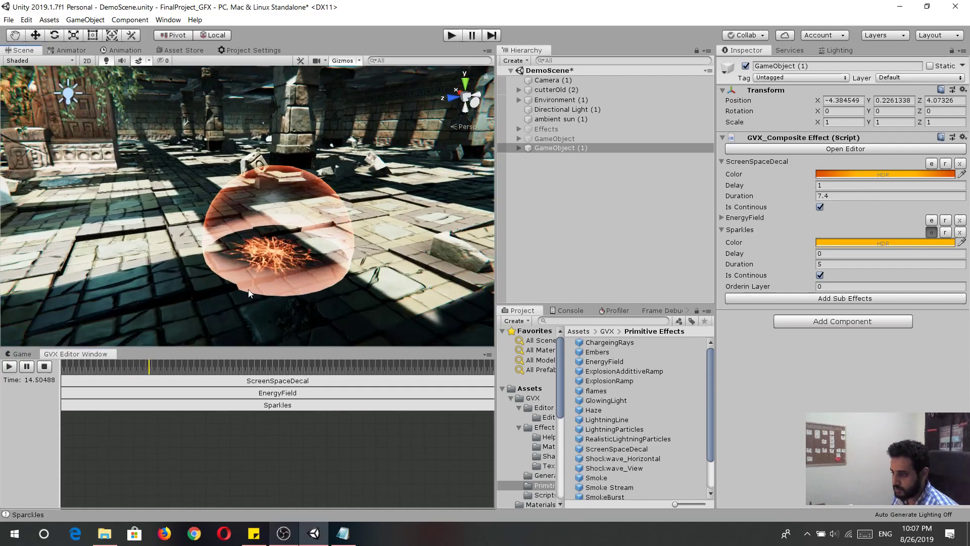
{"action": "left_click", "coordinate": [28, 367]}
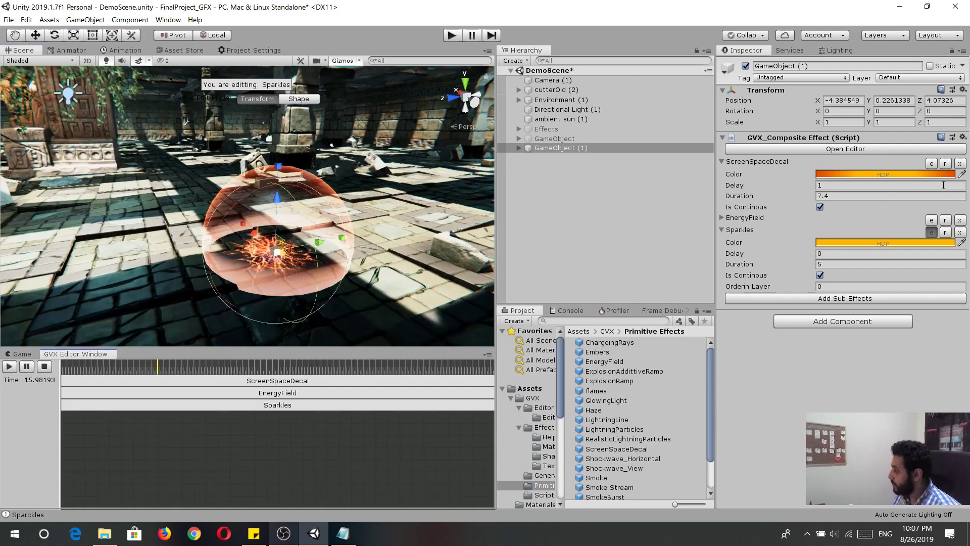
Step: Add a second ScreenSpaceDecal to the composite effect, expand its settings and make it continuous
{"action": "left_click", "coordinate": [824, 299]}
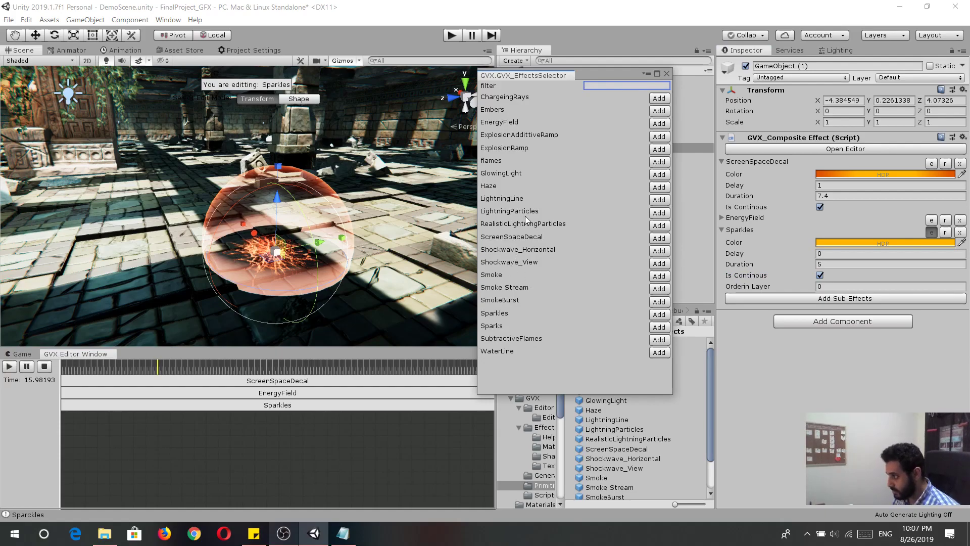
{"action": "left_click", "coordinate": [657, 238]}
{"action": "left_click", "coordinate": [664, 74]}
{"action": "left_click", "coordinate": [722, 297]}
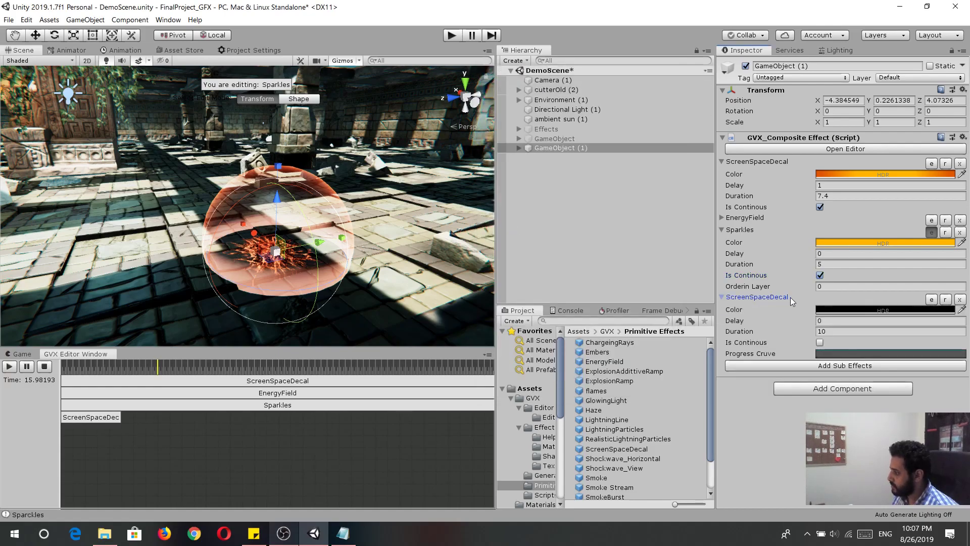
{"action": "left_click", "coordinate": [820, 343]}
{"action": "scroll", "coordinate": [224, 271], "scroll_direction": "up", "scroll_amount": 2}
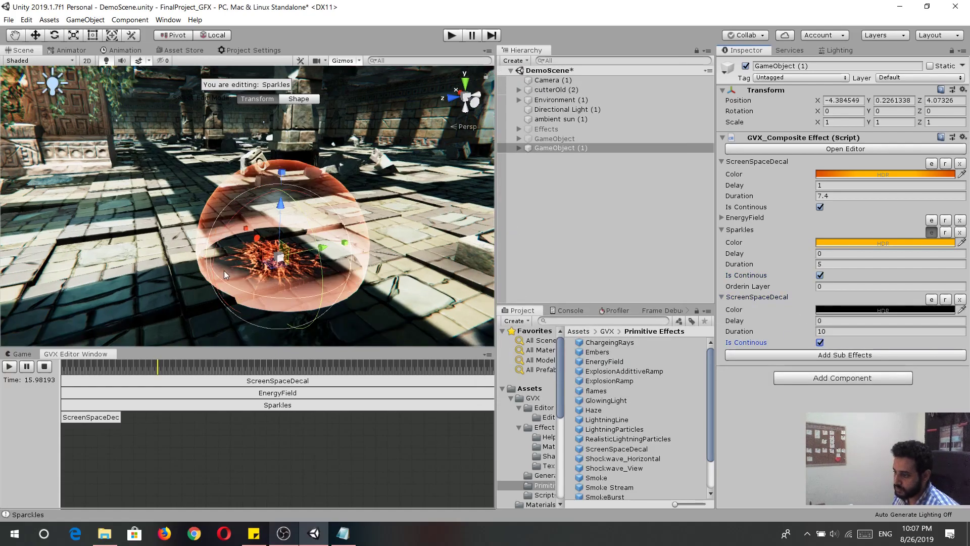
{"action": "left_click_drag", "start_coordinate": [431, 275], "coordinate": [396, 303], "text": "alt"}
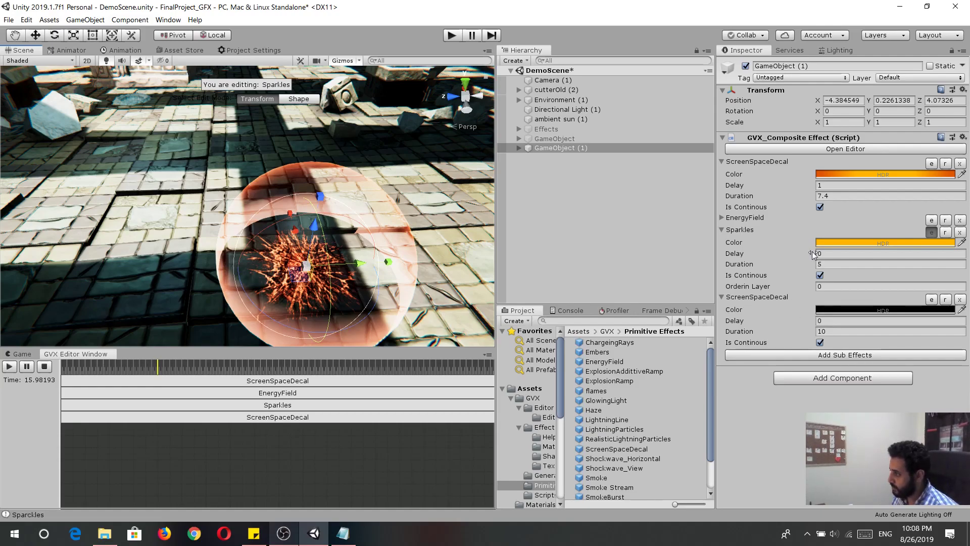
Step: Edit the new ScreenSpaceDecal and adjust its projection box over the crack, then collapse the sub effects' settings
{"action": "left_click", "coordinate": [932, 299]}
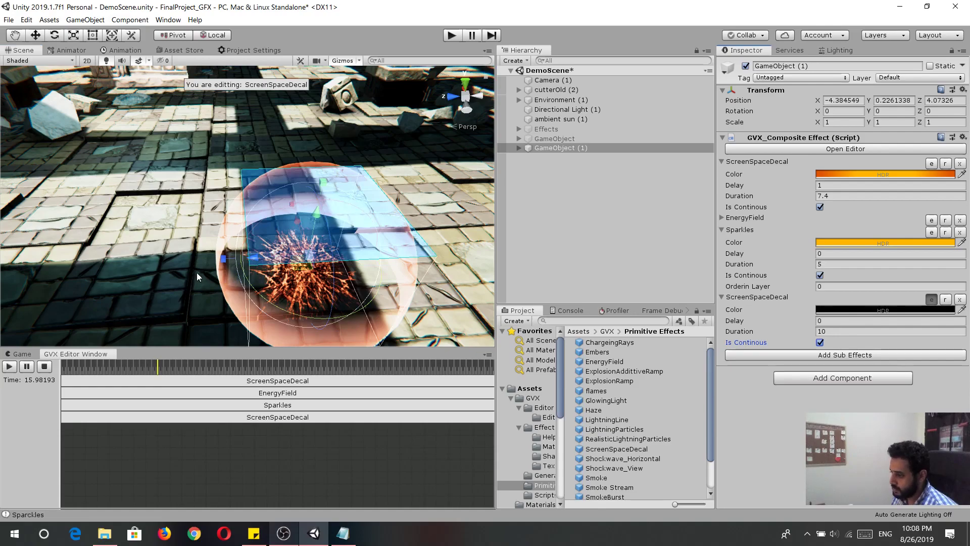
{"action": "left_click_drag", "start_coordinate": [197, 276], "coordinate": [394, 225], "text": "alt"}
{"action": "left_click_drag", "start_coordinate": [324, 163], "coordinate": [327, 225]}
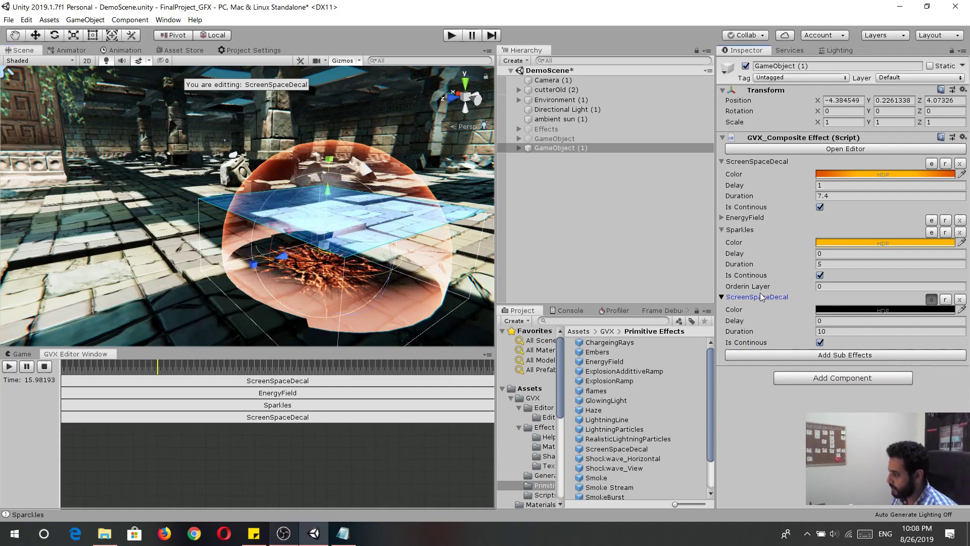
{"action": "left_click", "coordinate": [724, 297]}
{"action": "left_click", "coordinate": [722, 229]}
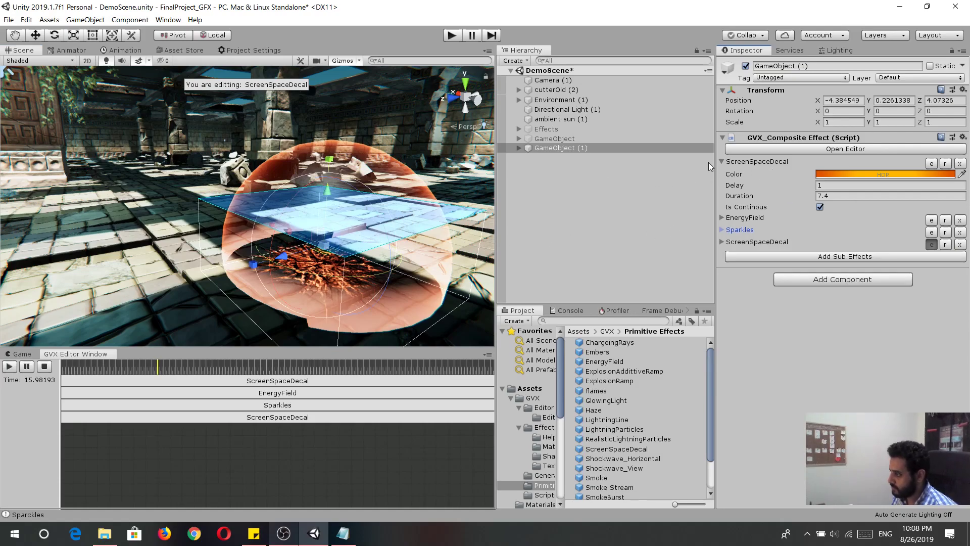
{"action": "left_click", "coordinate": [723, 161]}
Step: Deselect the composite effect and examine the dome and crack in the scene without gizmos
{"action": "scroll", "coordinate": [366, 219], "scroll_direction": "down", "scroll_amount": 8}
{"action": "middle_click_drag", "start_coordinate": [365, 219], "coordinate": [280, 242]}
{"action": "left_click_drag", "start_coordinate": [335, 242], "coordinate": [262, 314]}
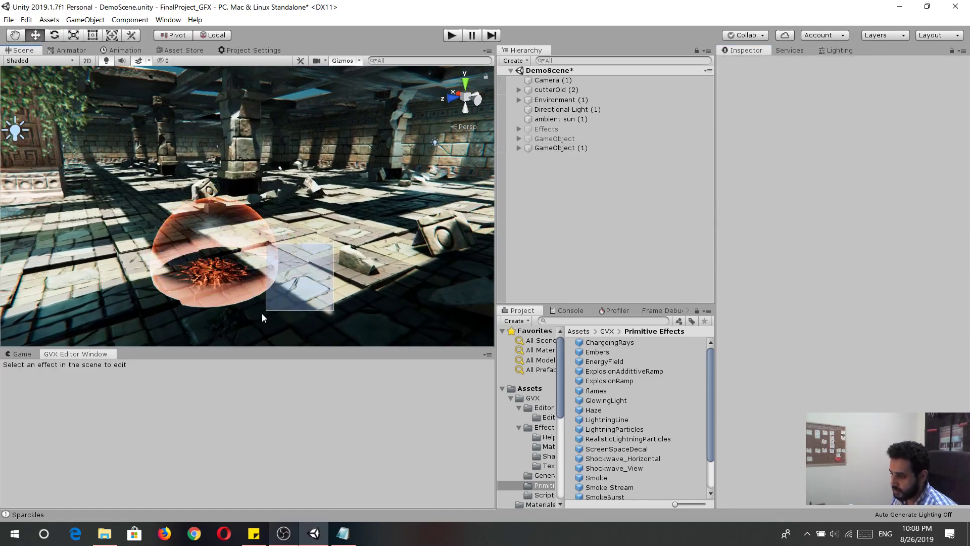
{"action": "scroll", "coordinate": [332, 230], "scroll_direction": "down", "scroll_amount": 2}
{"action": "left_click_drag", "start_coordinate": [332, 230], "coordinate": [308, 256], "text": "alt"}
{"action": "scroll", "coordinate": [308, 257], "scroll_direction": "up", "scroll_amount": 5}
{"action": "left_click_drag", "start_coordinate": [389, 271], "coordinate": [243, 207], "text": "alt"}
{"action": "left_click_drag", "start_coordinate": [592, 210], "coordinate": [552, 222], "text": "alt"}
Step: Select GameObject (1) again, restart its preview from the beginning and check the composite effect in the scene
{"action": "left_click", "coordinate": [583, 147]}
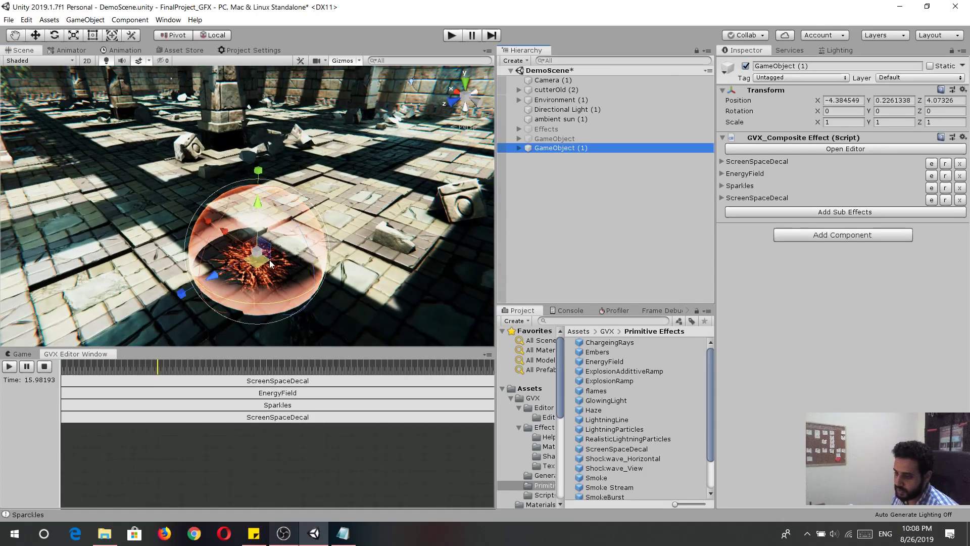
{"action": "left_click", "coordinate": [42, 366]}
{"action": "left_click", "coordinate": [13, 366]}
{"action": "scroll", "coordinate": [232, 237], "scroll_direction": "down", "scroll_amount": 5}
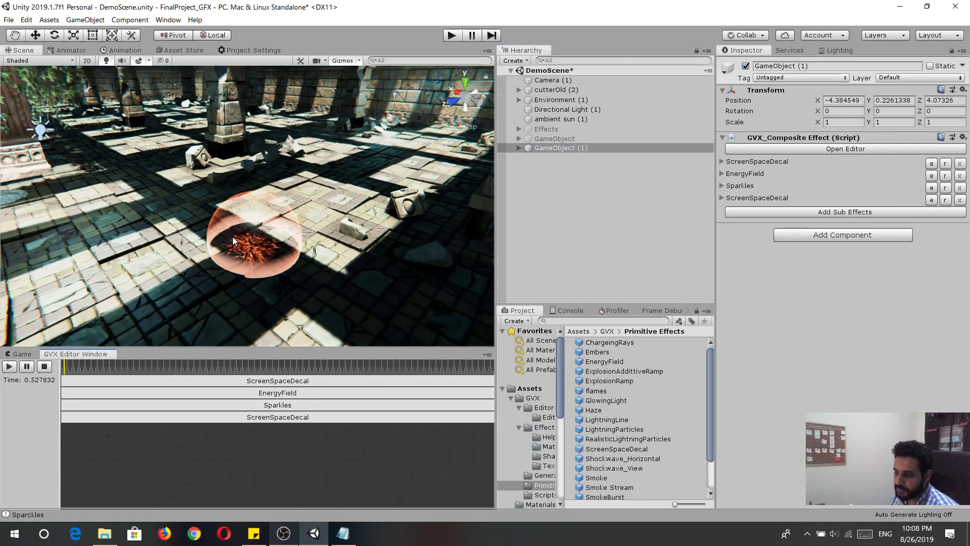
{"action": "scroll", "coordinate": [232, 237], "scroll_direction": "up", "scroll_amount": 4}
{"action": "scroll", "coordinate": [293, 237], "scroll_direction": "down", "scroll_amount": 4}
{"action": "left_click_drag", "start_coordinate": [292, 236], "coordinate": [553, 211], "text": "alt"}
Step: Expand the EnergyField settings and raise its color's alpha to 71
{"action": "left_click", "coordinate": [722, 173]}
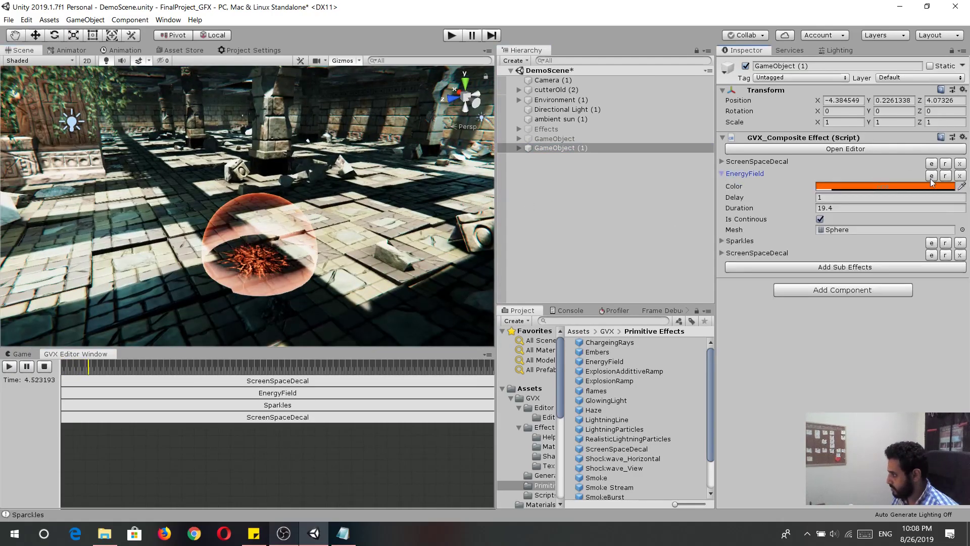
{"action": "left_click", "coordinate": [858, 186]}
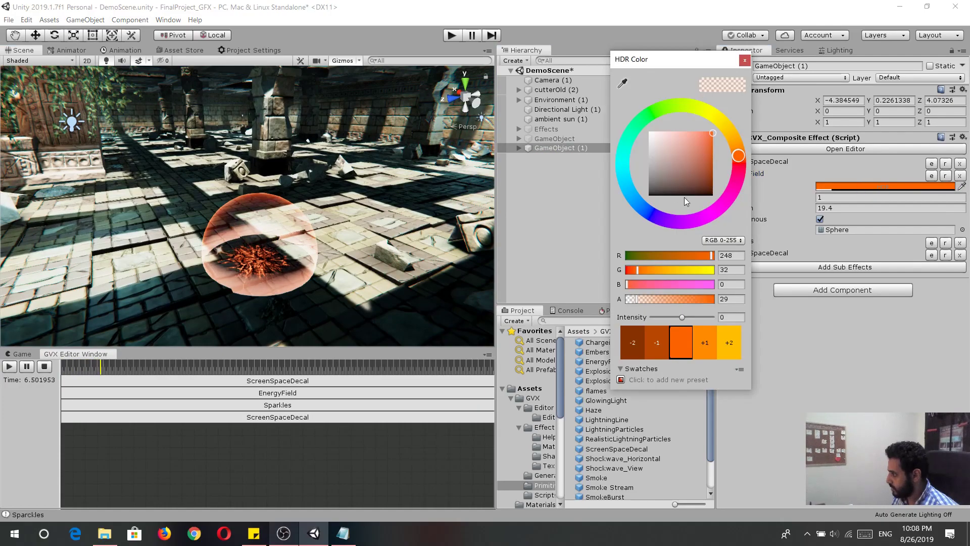
{"action": "left_click_drag", "start_coordinate": [642, 297], "coordinate": [650, 297]}
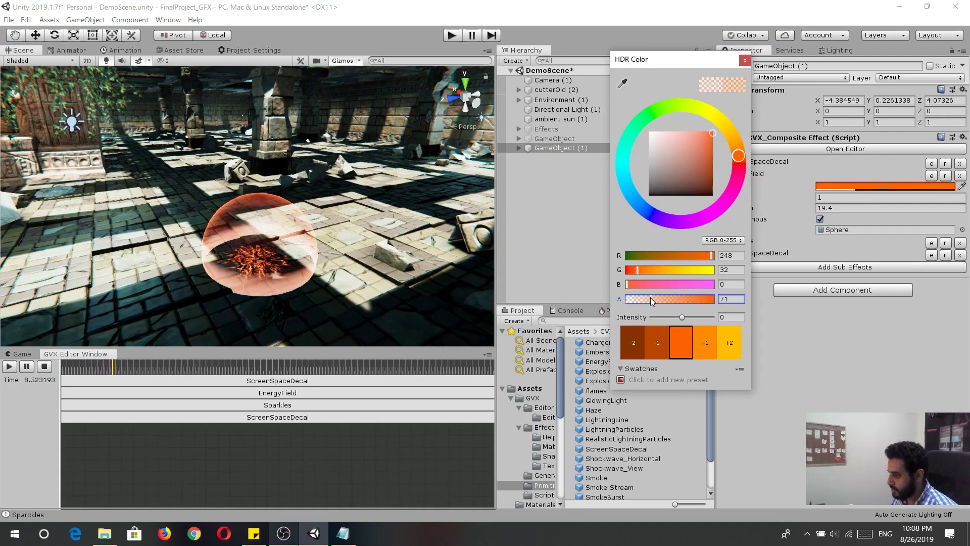
{"action": "left_click", "coordinate": [744, 59]}
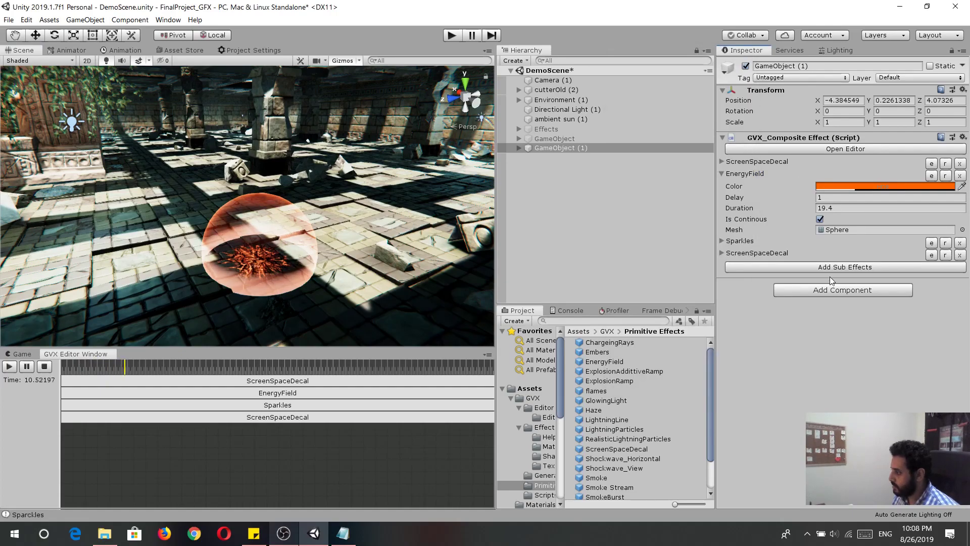
Step: Filter the sub effects by "glow", add GlowingLight to the composite effect and close the selector
{"action": "left_click", "coordinate": [839, 267]}
{"action": "left_click", "coordinate": [642, 85]}
{"action": "type", "text": "glow"}
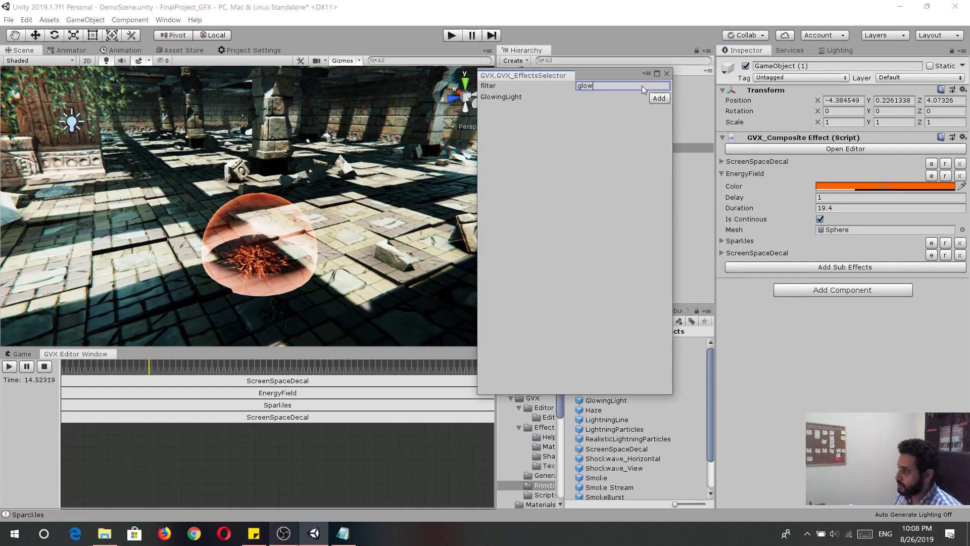
{"action": "left_click", "coordinate": [659, 98]}
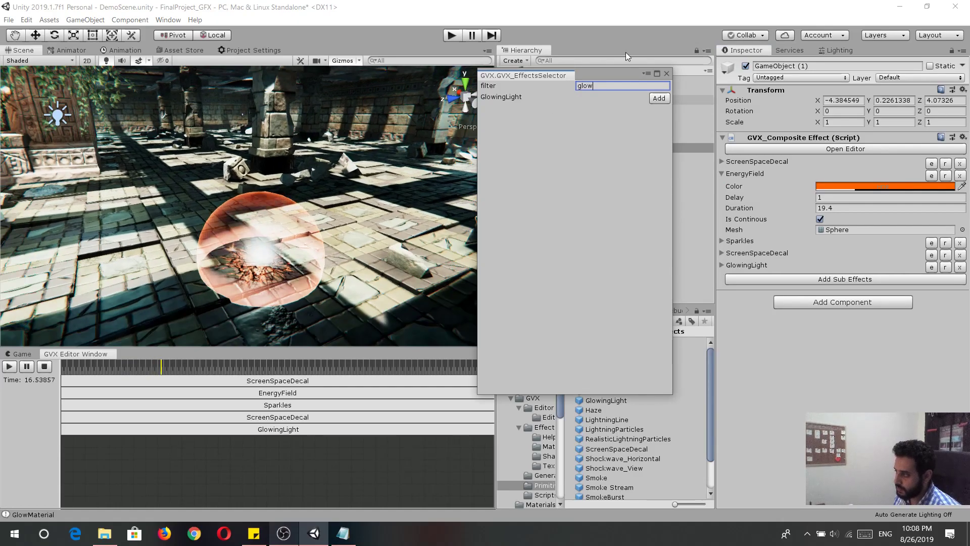
{"action": "left_click", "coordinate": [667, 73]}
{"action": "left_click_drag", "start_coordinate": [262, 270], "coordinate": [345, 282], "text": "alt"}
{"action": "scroll", "coordinate": [292, 230], "scroll_direction": "up", "scroll_amount": 3}
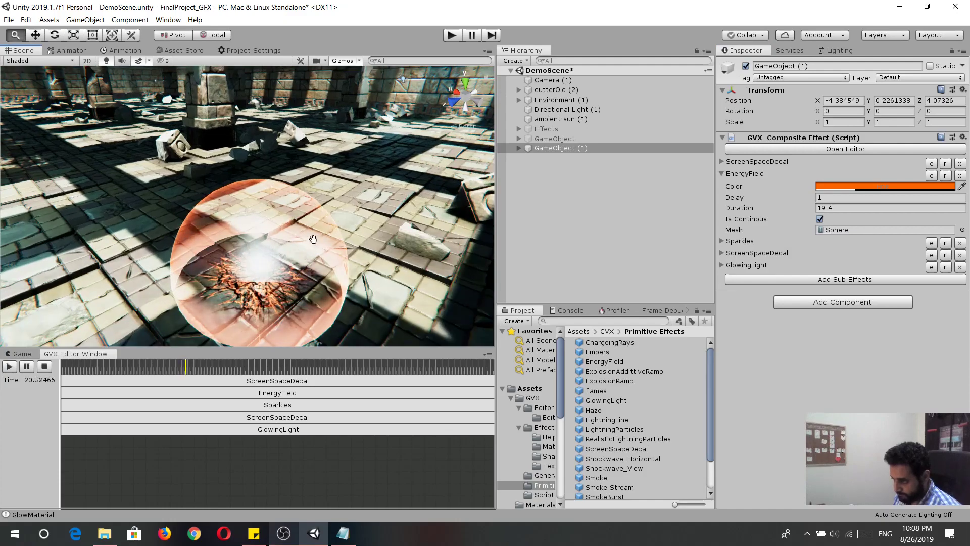
{"action": "middle_click_drag", "start_coordinate": [313, 243], "coordinate": [325, 224]}
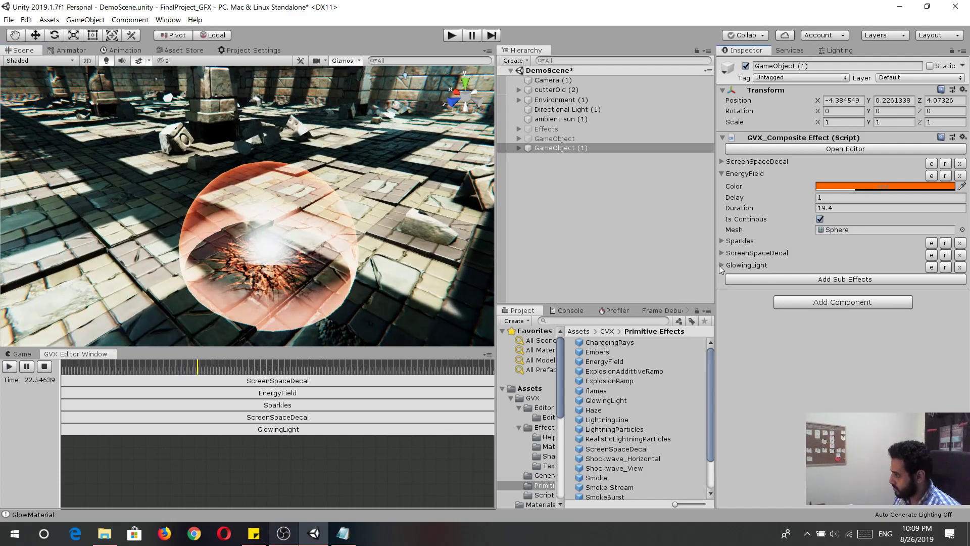
Step: Set the GlowingLight color to a light orange (RGB 212, 104, 43) and check the glow around the crack
{"action": "left_click", "coordinate": [746, 265]}
{"action": "left_click", "coordinate": [831, 278]}
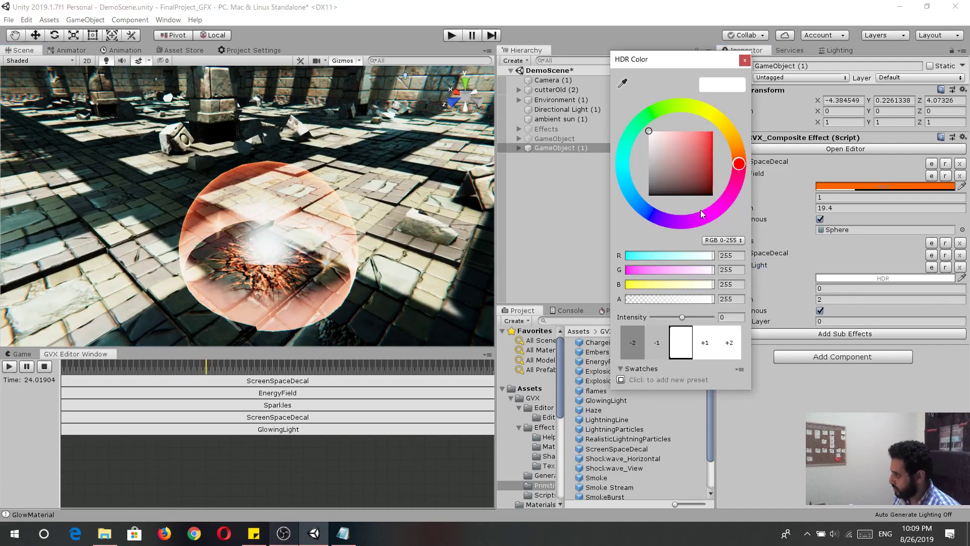
{"action": "left_click", "coordinate": [699, 142]}
{"action": "left_click_drag", "start_coordinate": [728, 145], "coordinate": [734, 140]}
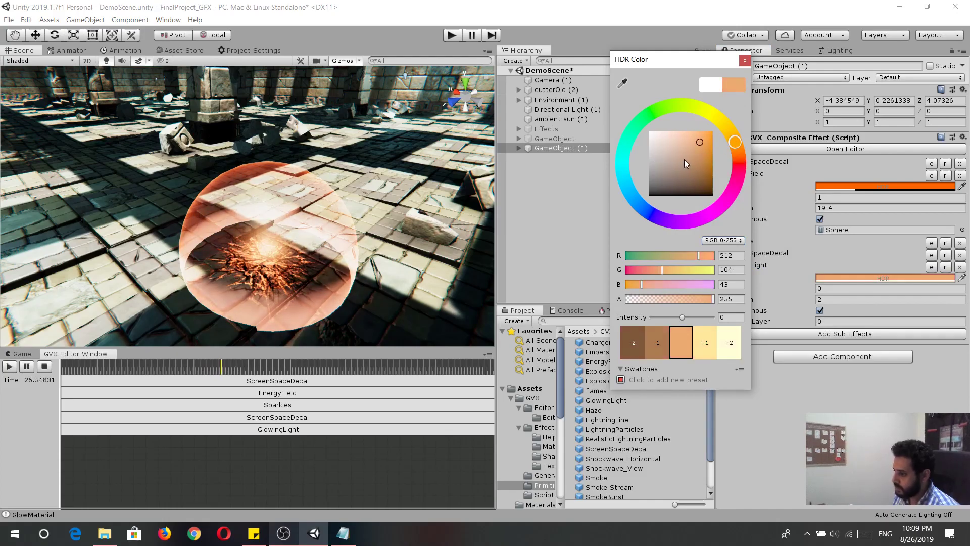
{"action": "left_click_drag", "start_coordinate": [353, 208], "coordinate": [424, 197], "text": "alt"}
{"action": "left_click_drag", "start_coordinate": [256, 248], "coordinate": [118, 266], "text": "alt"}
{"action": "mouse_move", "coordinate": [319, 252]}
{"action": "left_mouse_down", "text": "alt"}
{"action": "mouse_move", "coordinate": [249, 230]}
{"action": "mouse_move", "coordinate": [331, 247]}
{"action": "left_mouse_up", "text": "alt"}
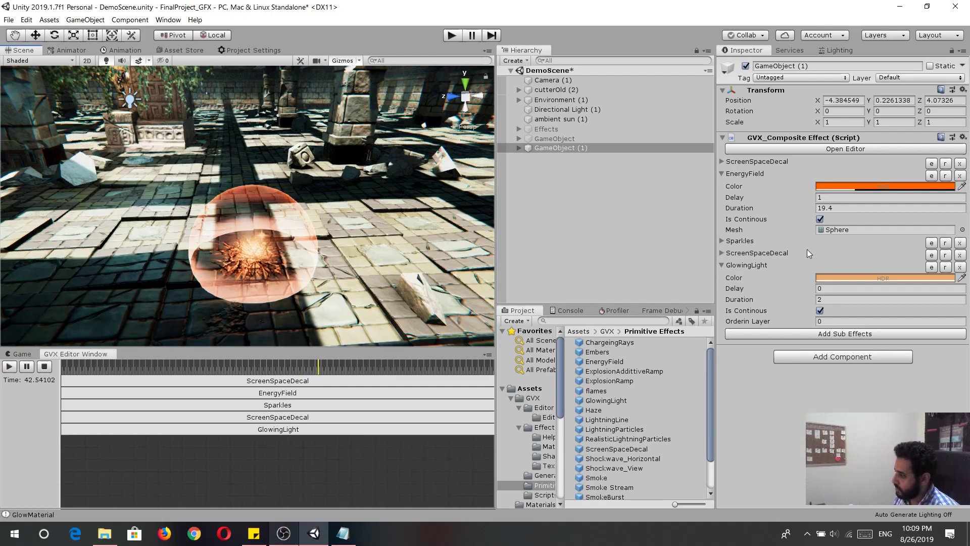
{"action": "left_click_drag", "start_coordinate": [451, 224], "coordinate": [362, 247], "text": "alt"}
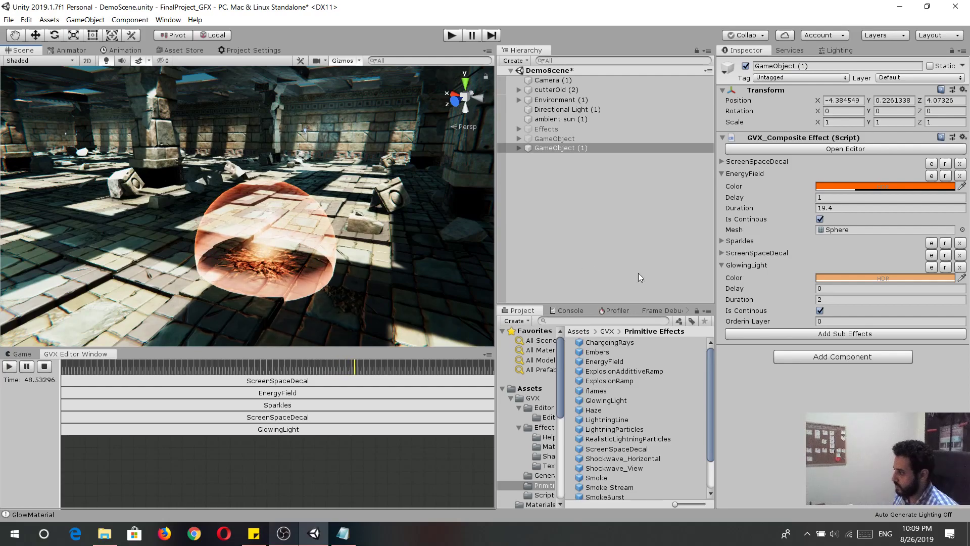
Step: Collapse the EnergyField settings and activate the Effects object to show the demo effects in the scene
{"action": "left_click", "coordinate": [722, 173]}
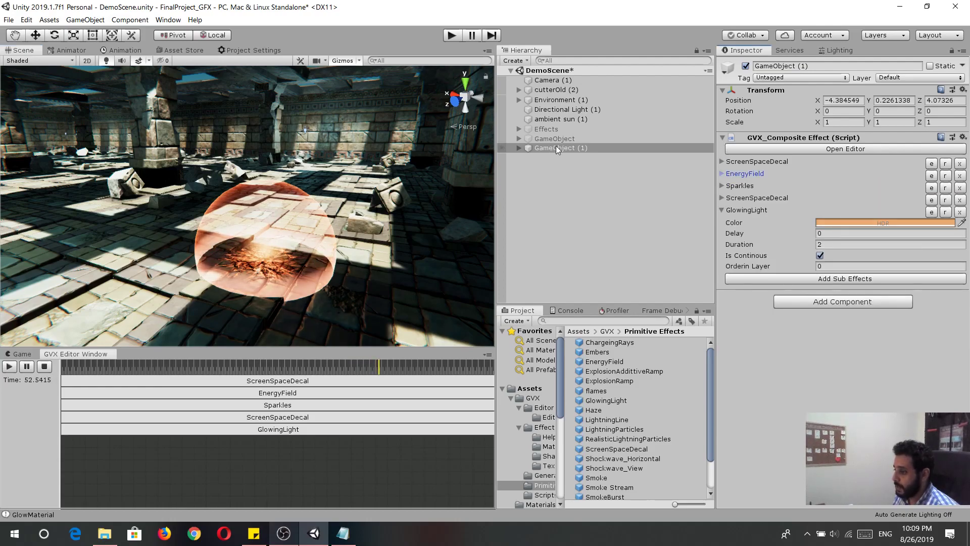
{"action": "left_click", "coordinate": [542, 128]}
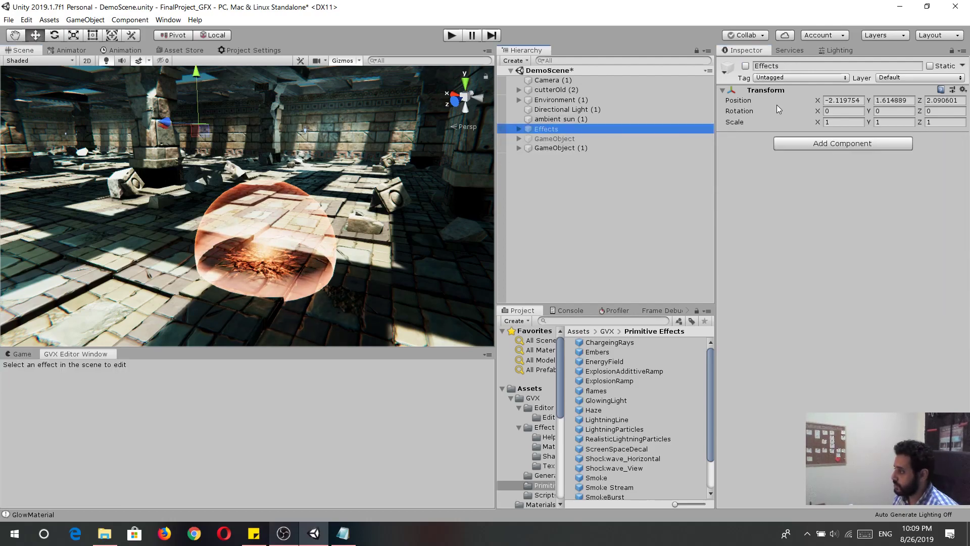
{"action": "left_click", "coordinate": [745, 66]}
{"action": "scroll", "coordinate": [315, 195], "scroll_direction": "down", "scroll_amount": 3}
{"action": "right_click_drag", "start_coordinate": [315, 195], "coordinate": [314, 253]}
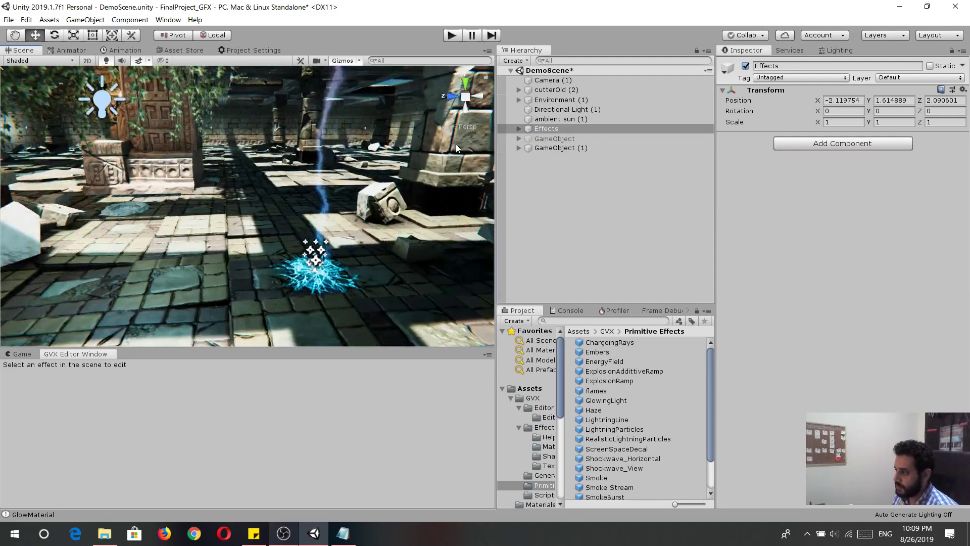
Step: Expand the Effects group, select DemoComposite and examine its sub effects and its flames in the scene
{"action": "left_click", "coordinate": [561, 147]}
{"action": "left_click", "coordinate": [522, 128]}
{"action": "left_click", "coordinate": [520, 128]}
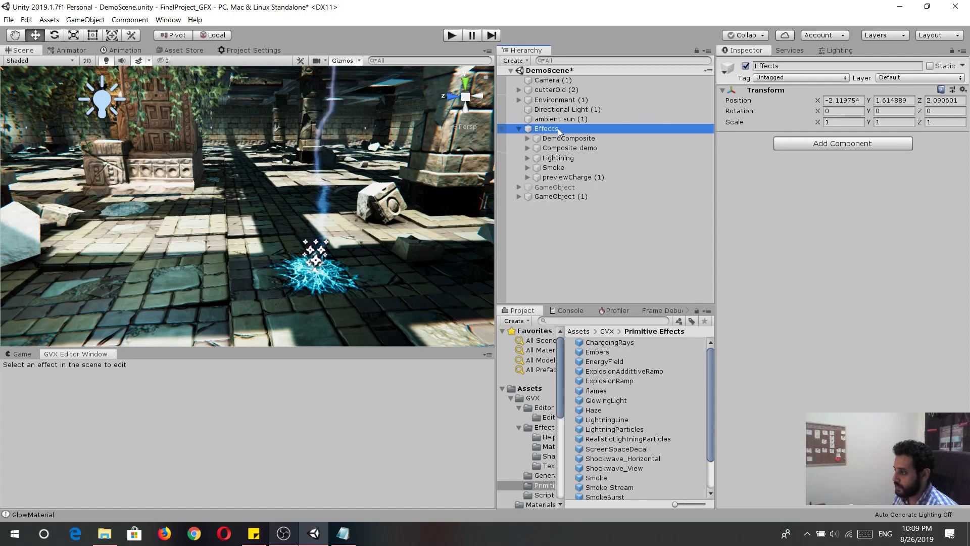
{"action": "left_click", "coordinate": [561, 138]}
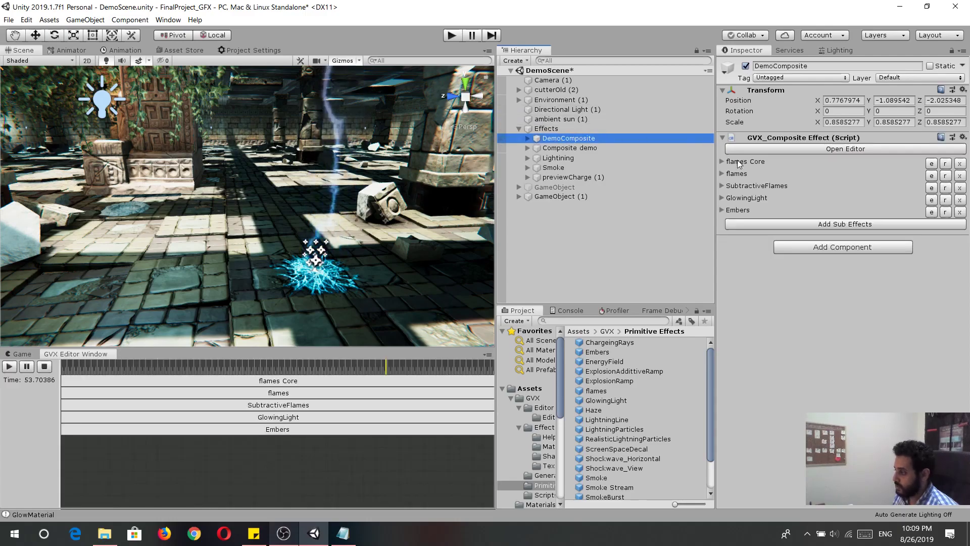
{"action": "scroll", "coordinate": [399, 213], "scroll_direction": "down", "scroll_amount": 3}
{"action": "middle_click_drag", "start_coordinate": [399, 213], "coordinate": [375, 221]}
{"action": "middle_click_drag", "start_coordinate": [395, 188], "coordinate": [298, 280]}
Step: Play the DemoComposite preview from time 1, examine the flames from several angles and stop the preview
{"action": "left_click", "coordinate": [67, 374]}
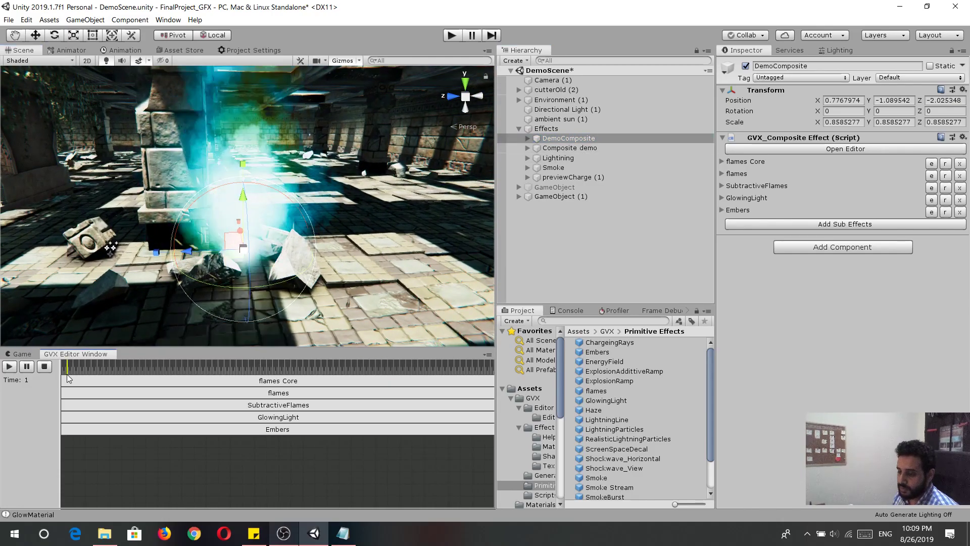
{"action": "left_click", "coordinate": [8, 369]}
{"action": "scroll", "coordinate": [213, 219], "scroll_direction": "up", "scroll_amount": 3}
{"action": "right_click_drag", "start_coordinate": [214, 220], "coordinate": [243, 271]}
{"action": "left_click_drag", "start_coordinate": [243, 271], "coordinate": [251, 207], "text": "alt"}
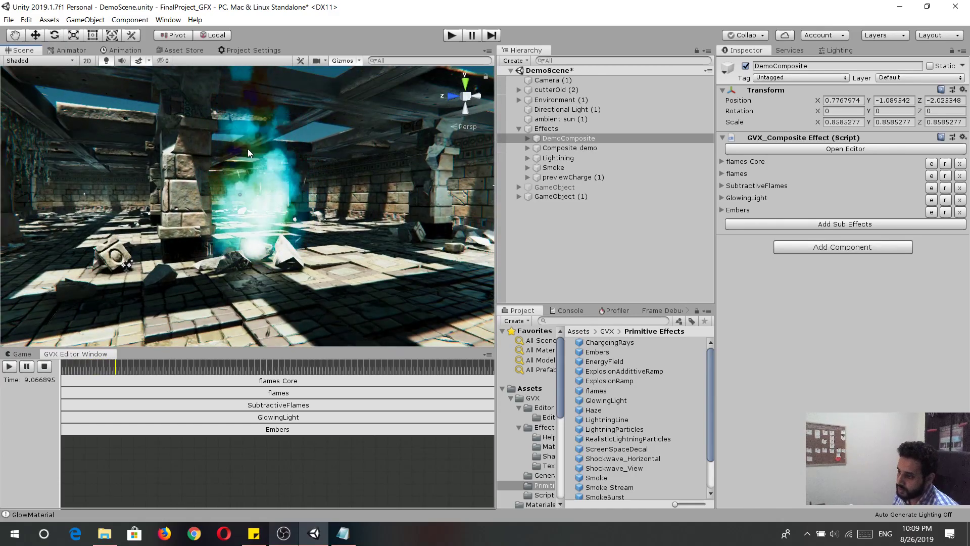
{"action": "right_click_drag", "start_coordinate": [222, 183], "coordinate": [235, 188], "text": "alt"}
{"action": "middle_click_drag", "start_coordinate": [235, 188], "coordinate": [272, 186]}
{"action": "left_click_drag", "start_coordinate": [272, 186], "coordinate": [279, 189], "text": "alt"}
{"action": "scroll", "coordinate": [290, 186], "scroll_direction": "up", "scroll_amount": 3}
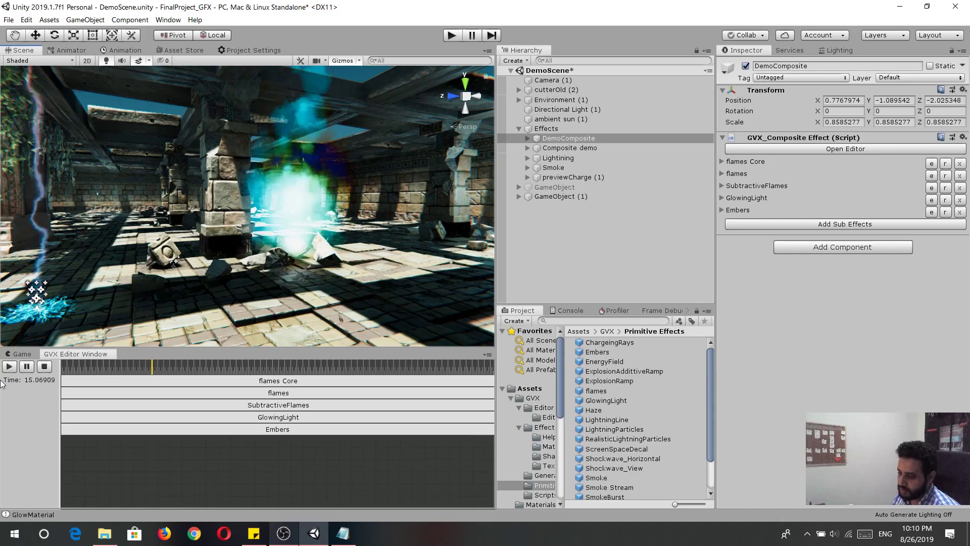
{"action": "left_click", "coordinate": [45, 367]}
Step: Select the Lightining effect and examine its sub effect list, floor decals and lightning bolt up close
{"action": "middle_click_drag", "start_coordinate": [159, 237], "coordinate": [242, 230]}
{"action": "right_click_drag", "start_coordinate": [242, 230], "coordinate": [212, 243], "text": "alt"}
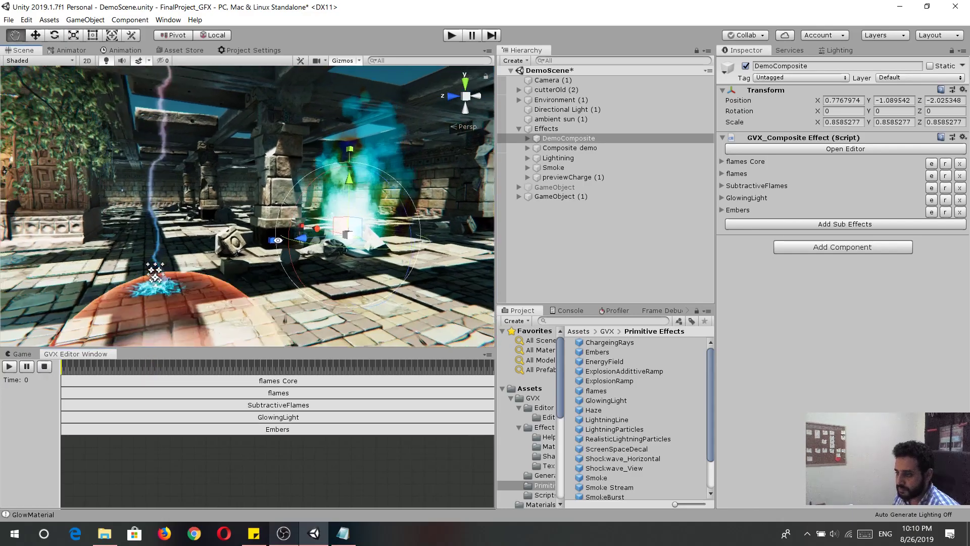
{"action": "left_click_drag", "start_coordinate": [212, 242], "coordinate": [152, 258], "text": "alt"}
{"action": "middle_click_drag", "start_coordinate": [111, 262], "coordinate": [259, 275]}
{"action": "left_click_drag", "start_coordinate": [259, 271], "coordinate": [290, 273], "text": "alt"}
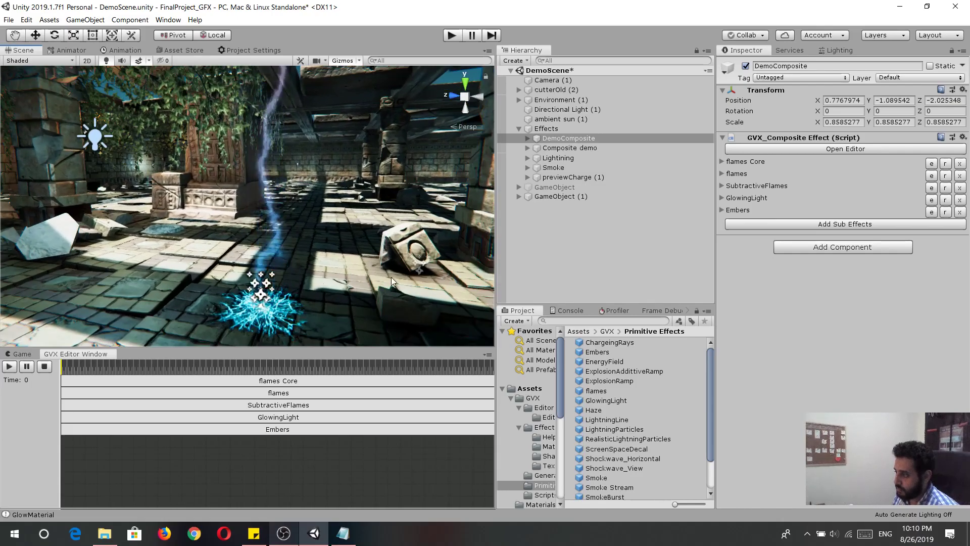
{"action": "left_click", "coordinate": [600, 157]}
{"action": "mouse_move", "coordinate": [354, 238]}
{"action": "right_mouse_down", "text": "alt"}
{"action": "mouse_move", "coordinate": [320, 244]}
{"action": "mouse_move", "coordinate": [348, 251]}
{"action": "right_mouse_up", "text": "alt"}
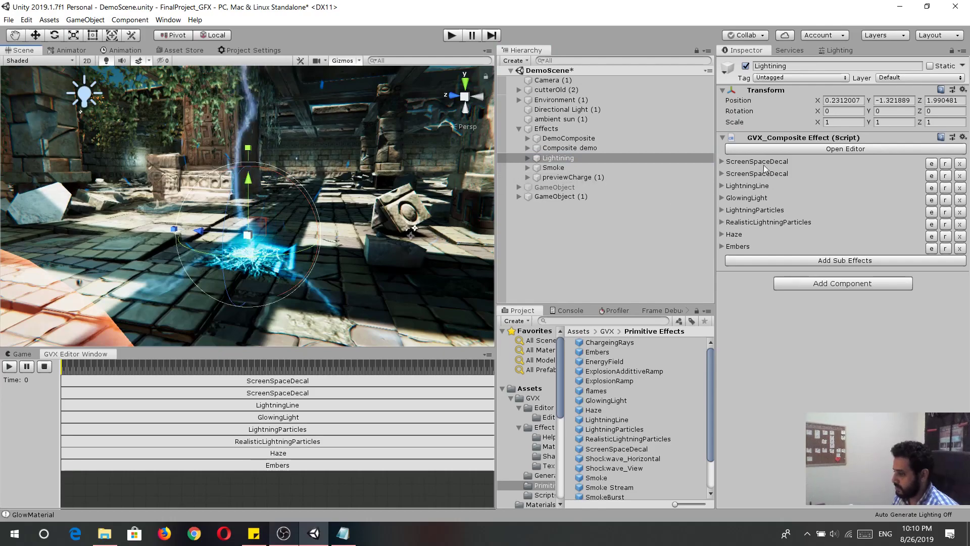
{"action": "left_click_drag", "start_coordinate": [316, 275], "coordinate": [276, 311], "text": "alt"}
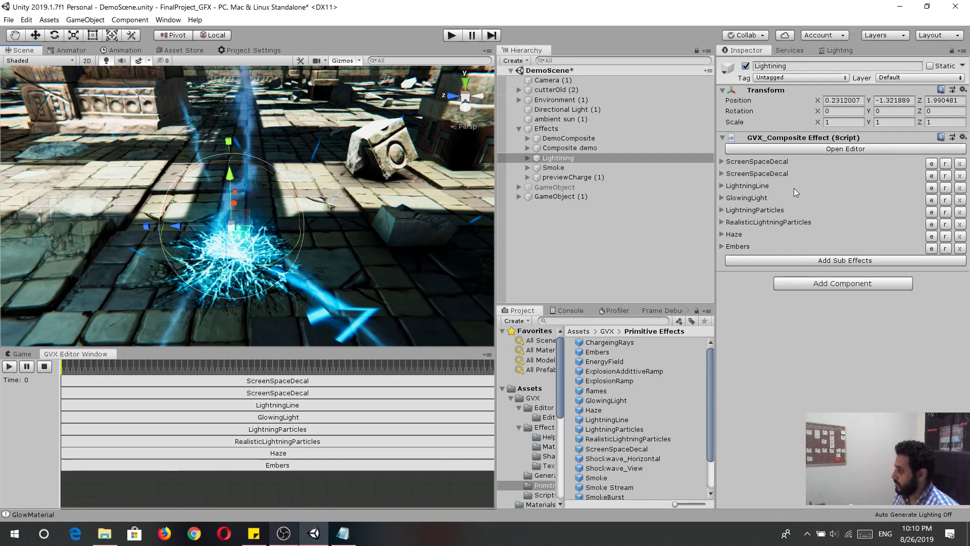
{"action": "left_click_drag", "start_coordinate": [363, 237], "coordinate": [384, 218], "text": "alt"}
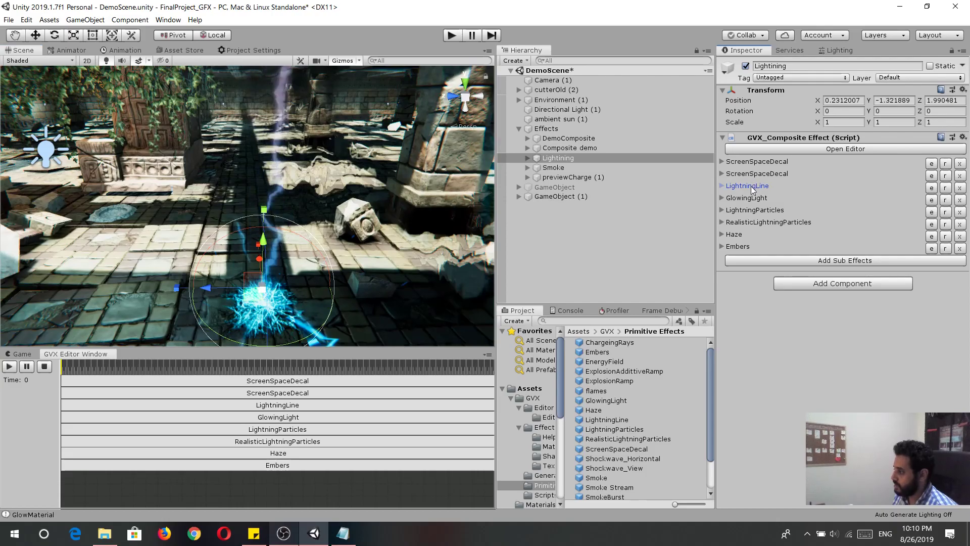
Step: Edit Lightining's LightningLine sub effect: move it in Transform mode beside the floor decal, show its Positions handles and finish editing
{"action": "left_click", "coordinate": [931, 188]}
{"action": "left_click_drag", "start_coordinate": [374, 193], "coordinate": [225, 288], "text": "alt"}
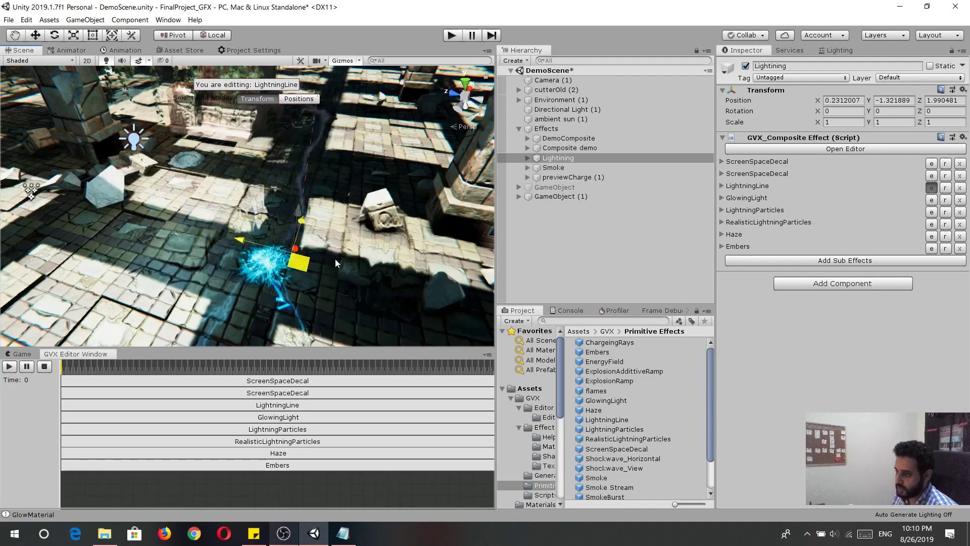
{"action": "left_click_drag", "start_coordinate": [265, 191], "coordinate": [313, 289]}
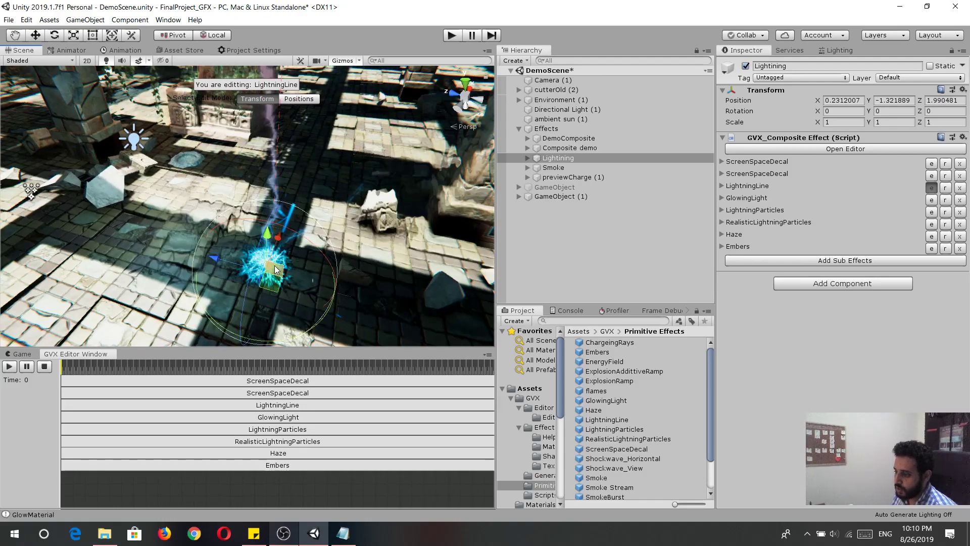
{"action": "left_click", "coordinate": [297, 99]}
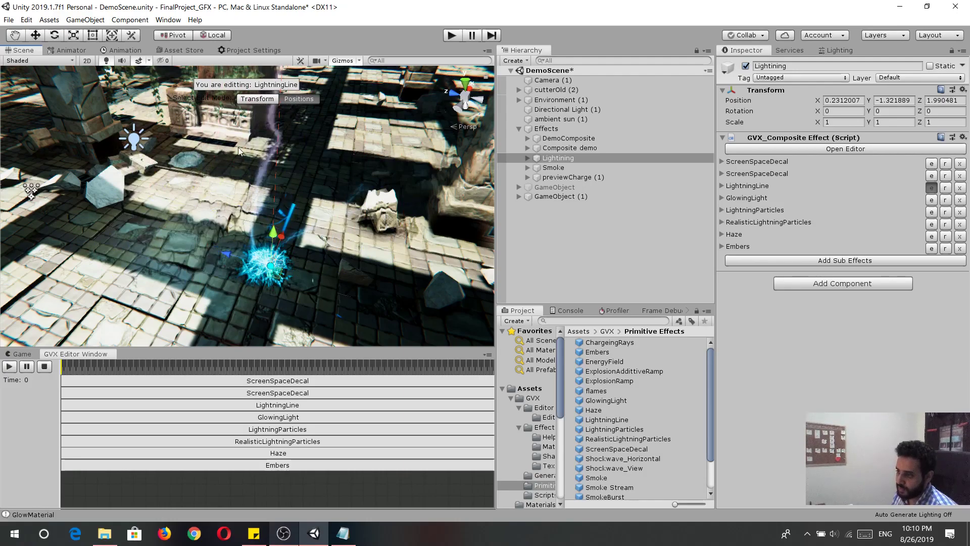
{"action": "mouse_move", "coordinate": [310, 235]}
{"action": "left_mouse_down", "text": "alt"}
{"action": "mouse_move", "coordinate": [305, 265]}
{"action": "mouse_move", "coordinate": [320, 256]}
{"action": "mouse_move", "coordinate": [299, 224]}
{"action": "left_mouse_up", "text": "alt"}
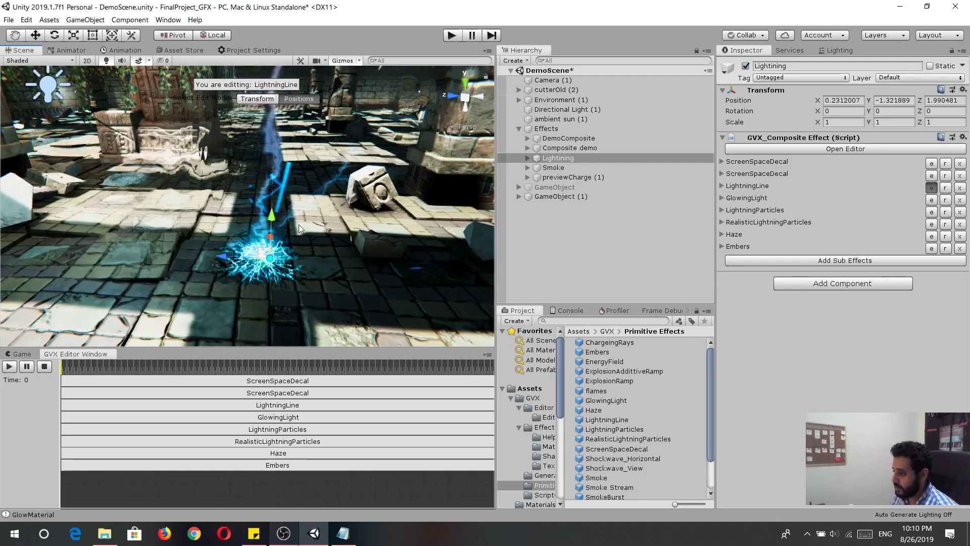
{"action": "left_click", "coordinate": [932, 188]}
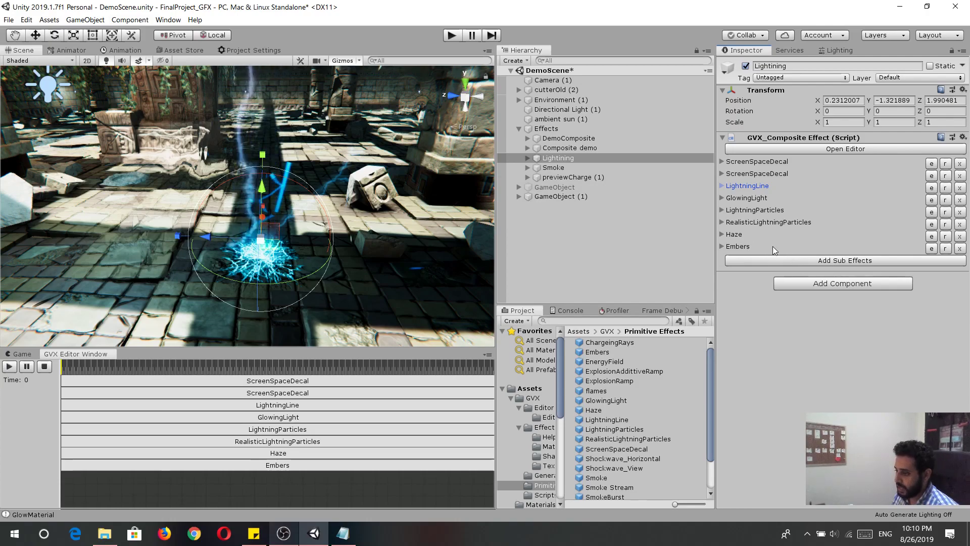
Step: Play the Lightining preview and examine the complete effect from near and far
{"action": "scroll", "coordinate": [383, 221], "scroll_direction": "down", "scroll_amount": 3}
{"action": "scroll", "coordinate": [316, 252], "scroll_direction": "up", "scroll_amount": 5}
{"action": "left_click_drag", "start_coordinate": [316, 251], "coordinate": [250, 243], "text": "alt"}
{"action": "scroll", "coordinate": [347, 252], "scroll_direction": "down", "scroll_amount": 3}
{"action": "scroll", "coordinate": [322, 252], "scroll_direction": "up", "scroll_amount": 3}
{"action": "scroll", "coordinate": [322, 253], "scroll_direction": "down", "scroll_amount": 2}
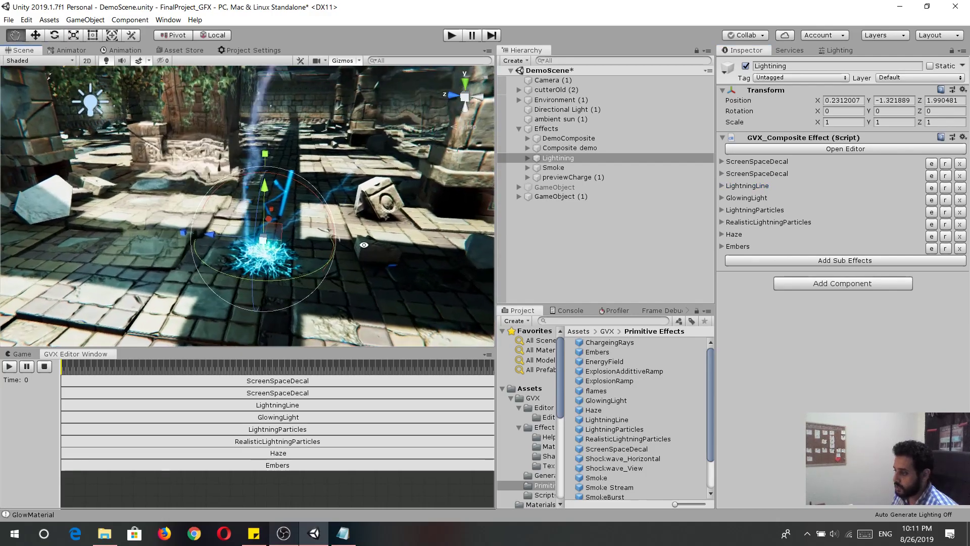
{"action": "left_click", "coordinate": [11, 369]}
{"action": "scroll", "coordinate": [283, 269], "scroll_direction": "down", "scroll_amount": 2}
{"action": "scroll", "coordinate": [283, 269], "scroll_direction": "up", "scroll_amount": 2}
{"action": "scroll", "coordinate": [283, 269], "scroll_direction": "down", "scroll_amount": 2}
{"action": "left_click_drag", "start_coordinate": [198, 278], "coordinate": [316, 266], "text": "alt"}
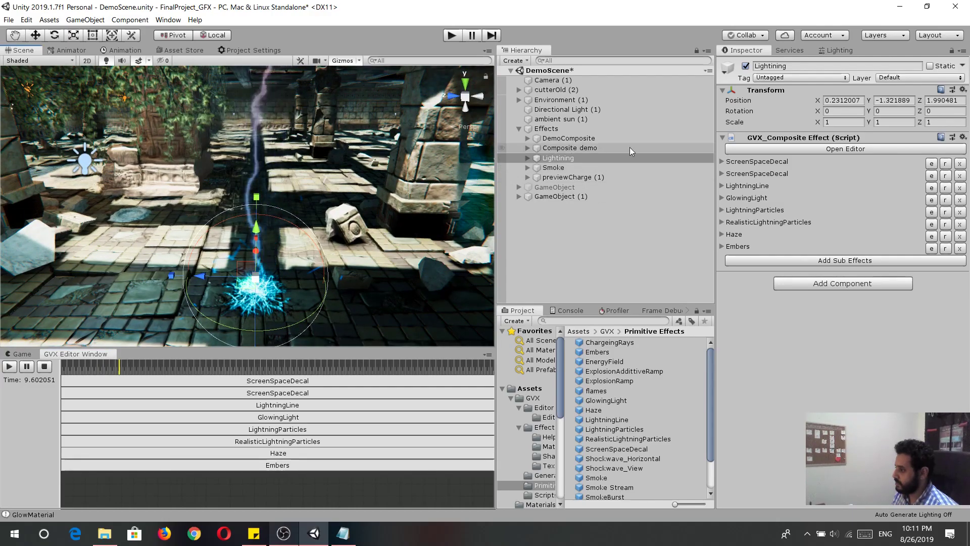
Step: Select Composite demo, play its preview and frame its blue flames in the scene
{"action": "left_click", "coordinate": [594, 147]}
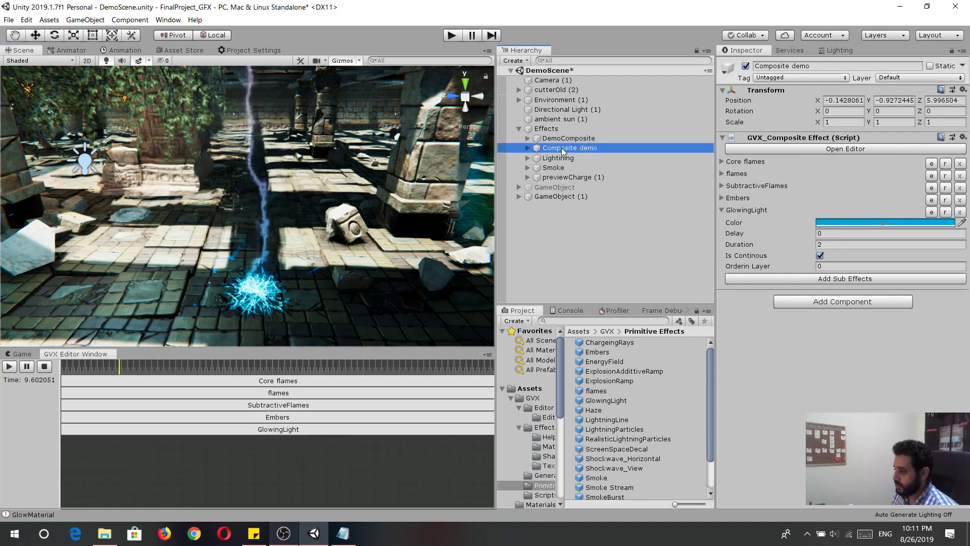
{"action": "left_click_drag", "start_coordinate": [456, 183], "coordinate": [277, 204], "text": "alt"}
{"action": "scroll", "coordinate": [277, 204], "scroll_direction": "up", "scroll_amount": 2}
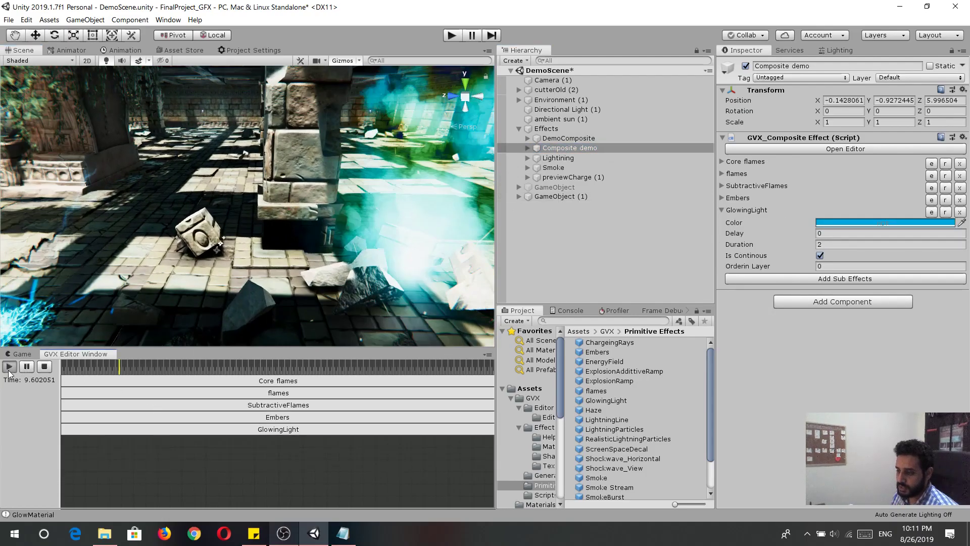
{"action": "left_click_drag", "start_coordinate": [96, 290], "coordinate": [566, 235], "text": "alt"}
{"action": "double_click", "coordinate": [586, 148]}
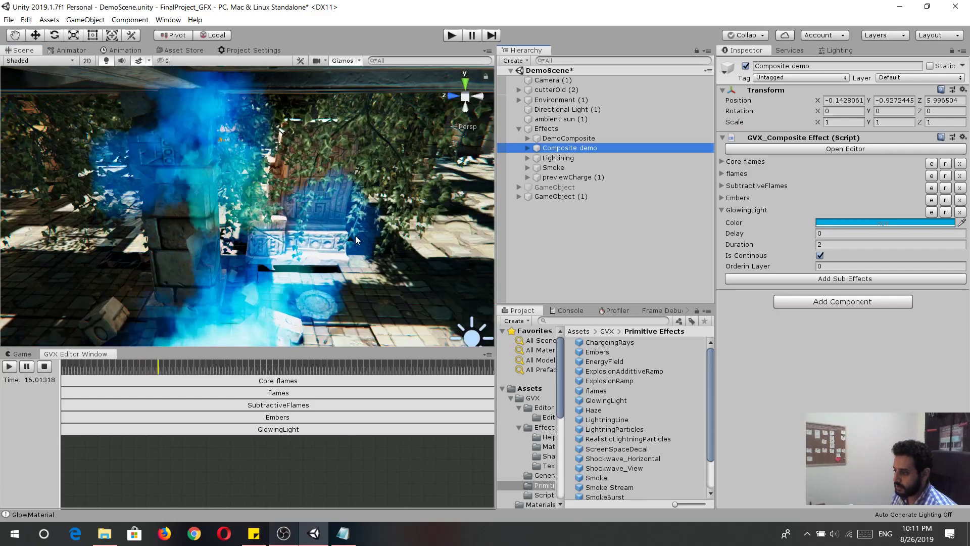
{"action": "right_click_drag", "start_coordinate": [133, 308], "coordinate": [269, 158], "text": "alt"}
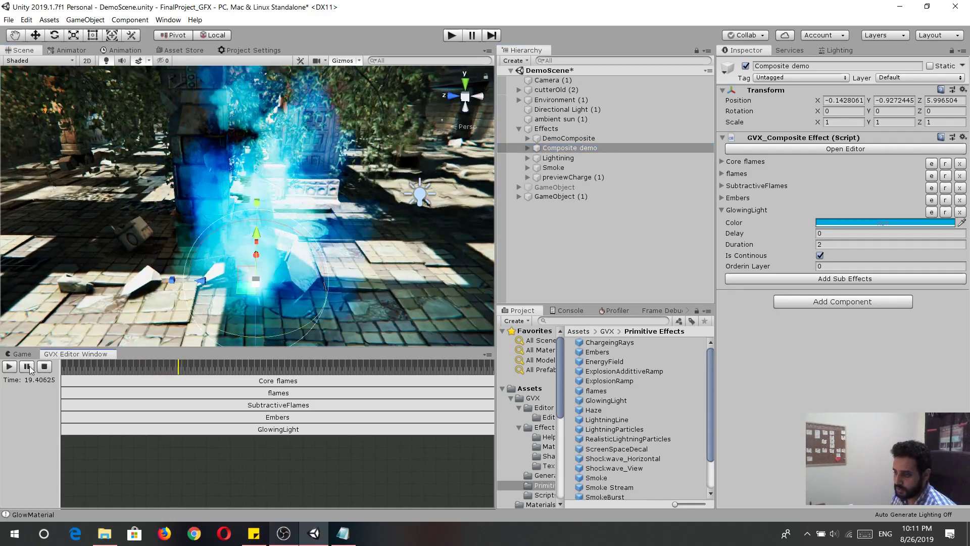
Step: Continue the Composite demo preview and examine the blue flames and glow from several angles beside the lightning
{"action": "left_click_drag", "start_coordinate": [298, 249], "coordinate": [248, 275], "text": "alt"}
{"action": "left_click", "coordinate": [10, 368]}
{"action": "left_click_drag", "start_coordinate": [229, 212], "coordinate": [407, 272], "text": "alt"}
{"action": "middle_click_drag", "start_coordinate": [407, 272], "coordinate": [201, 266]}
{"action": "left_click_drag", "start_coordinate": [199, 263], "coordinate": [226, 188], "text": "alt"}
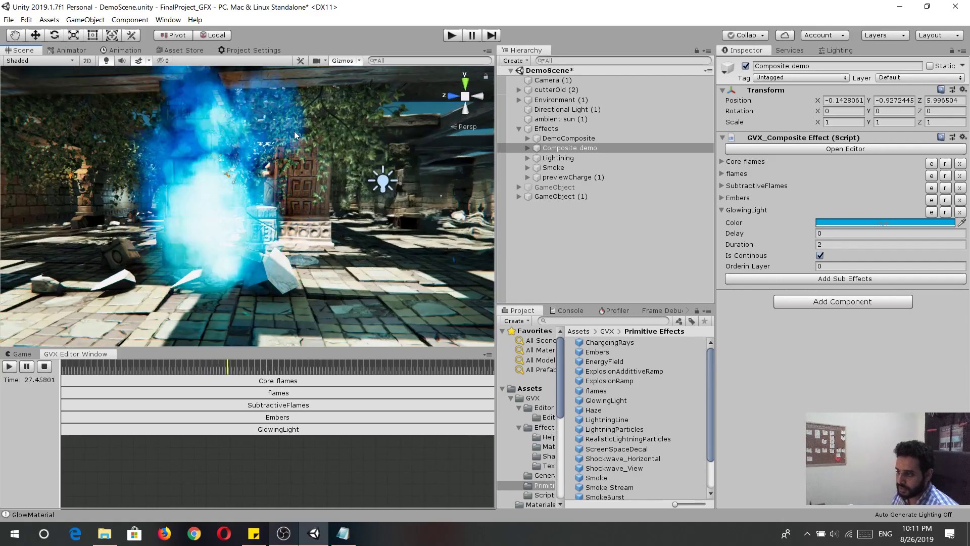
{"action": "middle_click_drag", "start_coordinate": [344, 265], "coordinate": [247, 255]}
{"action": "right_click_drag", "start_coordinate": [247, 255], "coordinate": [106, 151], "text": "alt"}
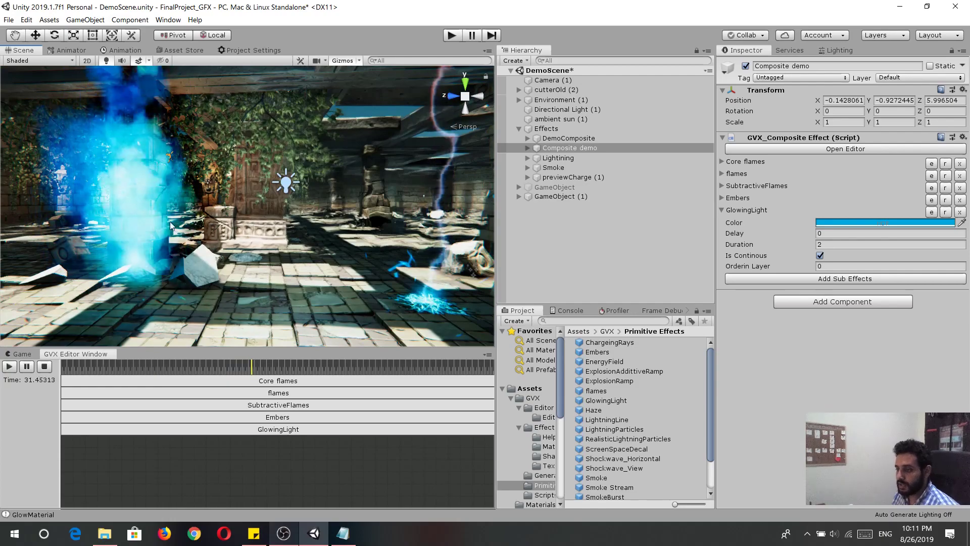
{"action": "middle_click_drag", "start_coordinate": [374, 249], "coordinate": [309, 234]}
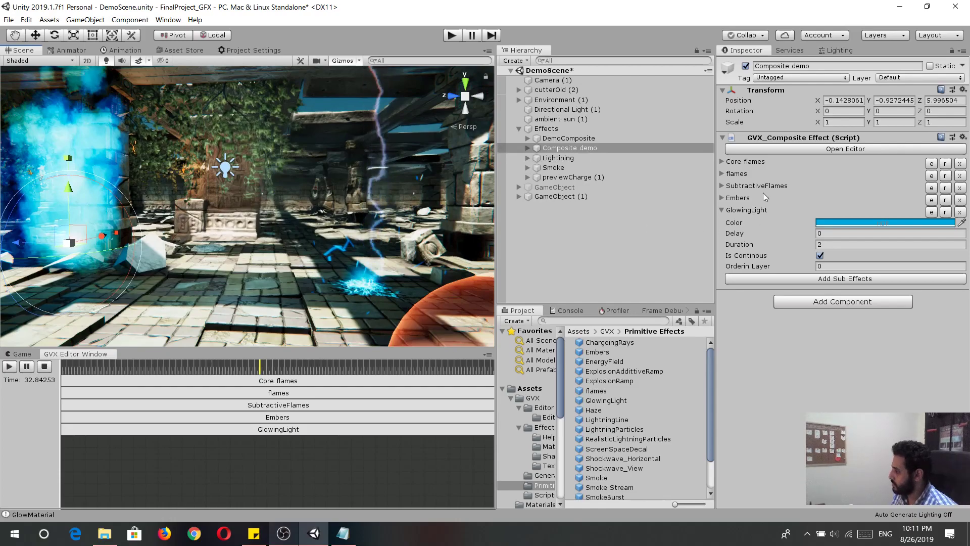
{"action": "middle_click_drag", "start_coordinate": [387, 196], "coordinate": [514, 200]}
{"action": "left_click_drag", "start_coordinate": [363, 217], "coordinate": [225, 261], "text": "alt"}
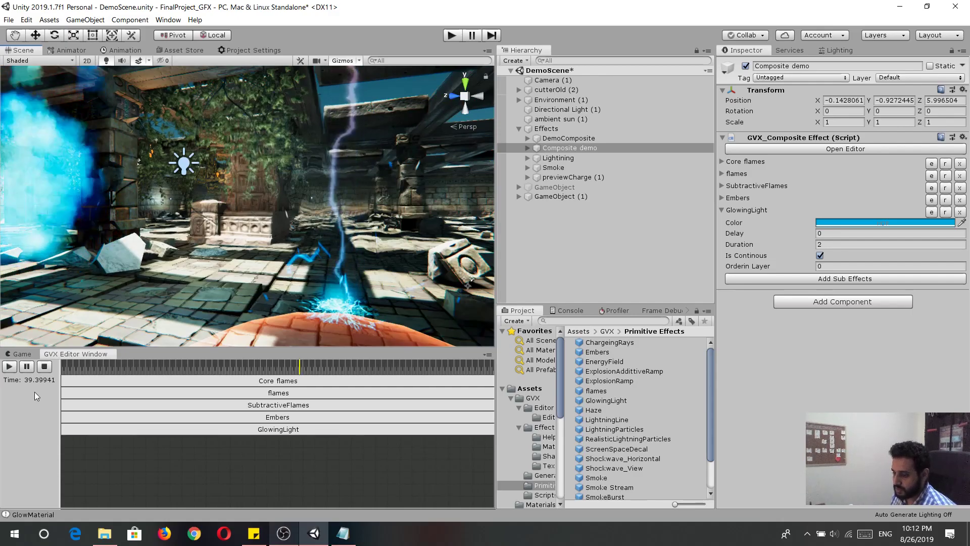
{"action": "left_click_drag", "start_coordinate": [277, 284], "coordinate": [357, 263], "text": "alt"}
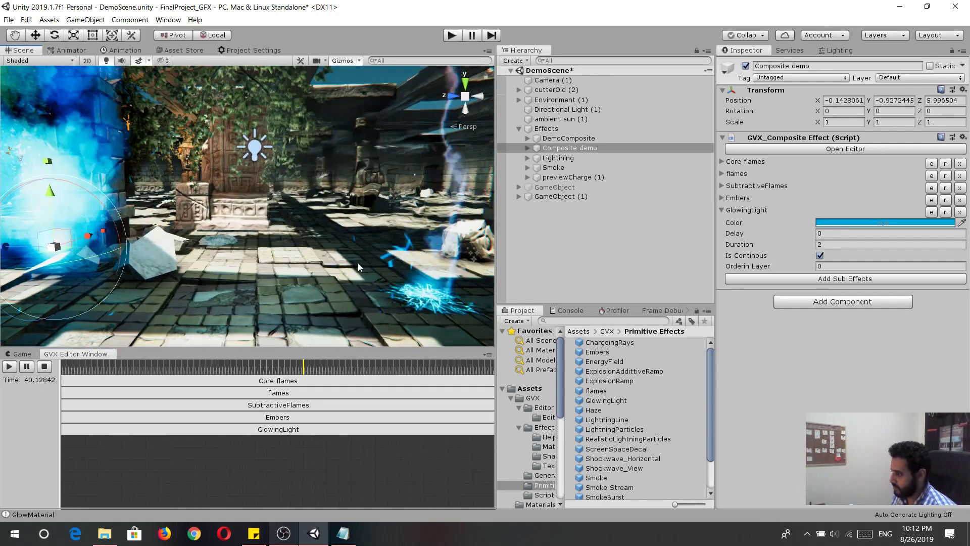
Step: Select the Smoke effect, frame it in the scene and examine its green smoke and sub effects
{"action": "left_click", "coordinate": [585, 175]}
{"action": "left_click", "coordinate": [589, 167]}
{"action": "key", "text": "f"}
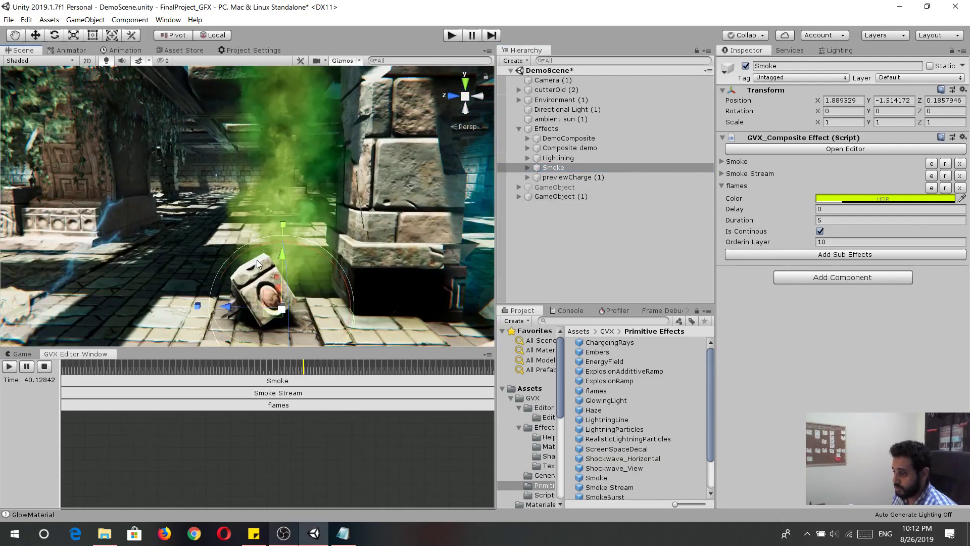
{"action": "scroll", "coordinate": [283, 249], "scroll_direction": "down", "scroll_amount": 4}
{"action": "middle_click_drag", "start_coordinate": [283, 248], "coordinate": [272, 259]}
{"action": "scroll", "coordinate": [271, 259], "scroll_direction": "up", "scroll_amount": 3}
{"action": "left_click_drag", "start_coordinate": [293, 185], "coordinate": [277, 89], "text": "alt"}
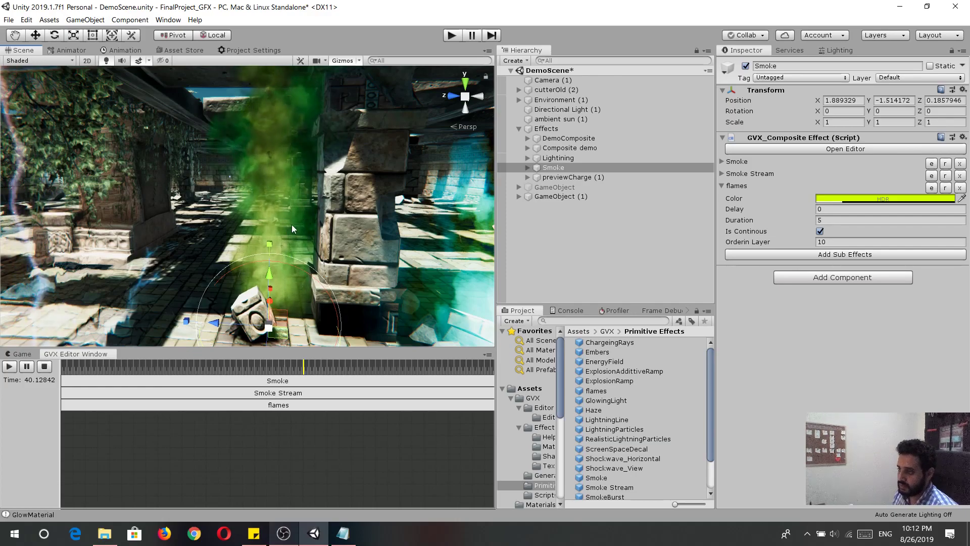
{"action": "scroll", "coordinate": [299, 179], "scroll_direction": "up", "scroll_amount": 1}
{"action": "scroll", "coordinate": [299, 178], "scroll_direction": "down", "scroll_amount": 1}
{"action": "left_click_drag", "start_coordinate": [299, 179], "coordinate": [278, 192], "text": "alt"}
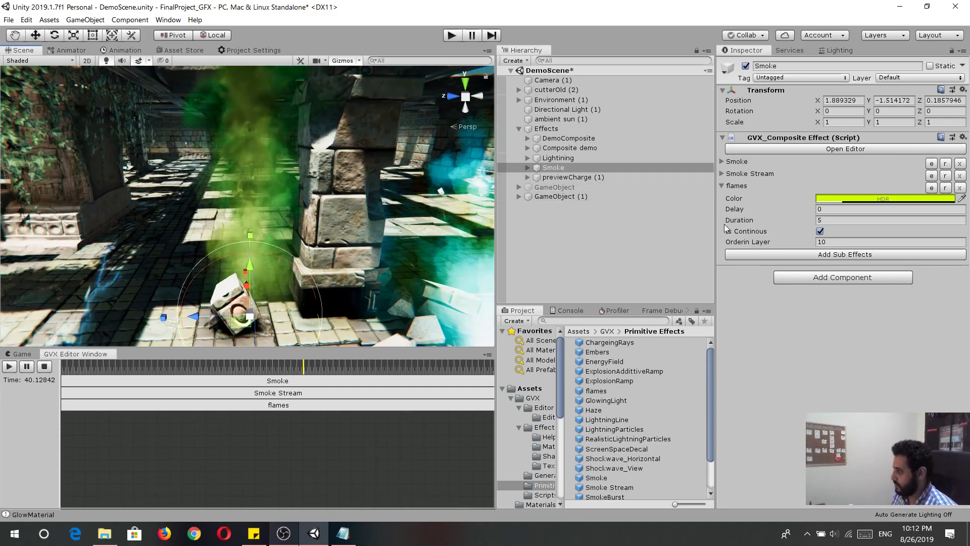
Step: Restart the Smoke preview from the beginning and compare the smoke with the neighbouring effects
{"action": "left_click", "coordinate": [49, 367]}
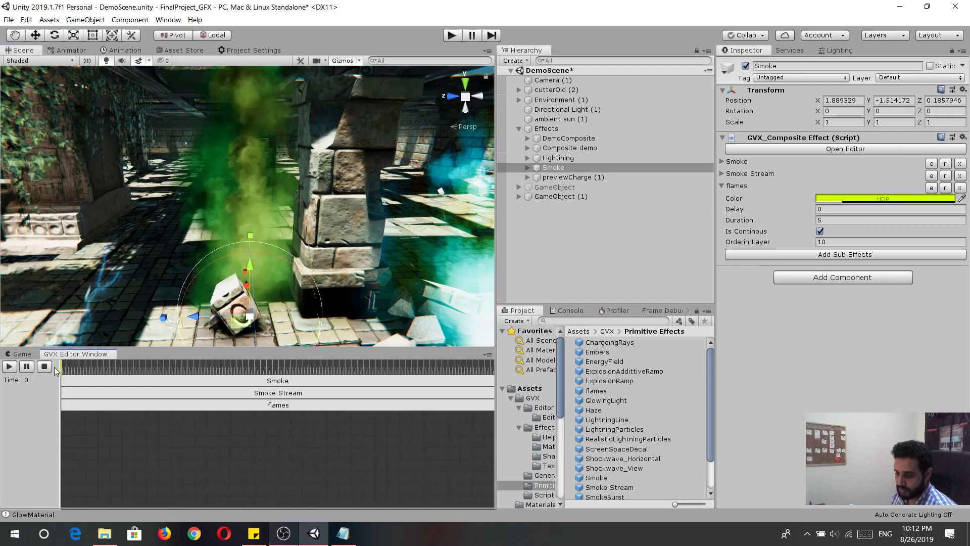
{"action": "left_click", "coordinate": [9, 367]}
{"action": "left_click_drag", "start_coordinate": [275, 236], "coordinate": [222, 255], "text": "alt"}
Step: Select the previewCharge (1) effect and frame its surroundings in the scene beside the lightning and smoke effects
{"action": "left_click", "coordinate": [566, 177]}
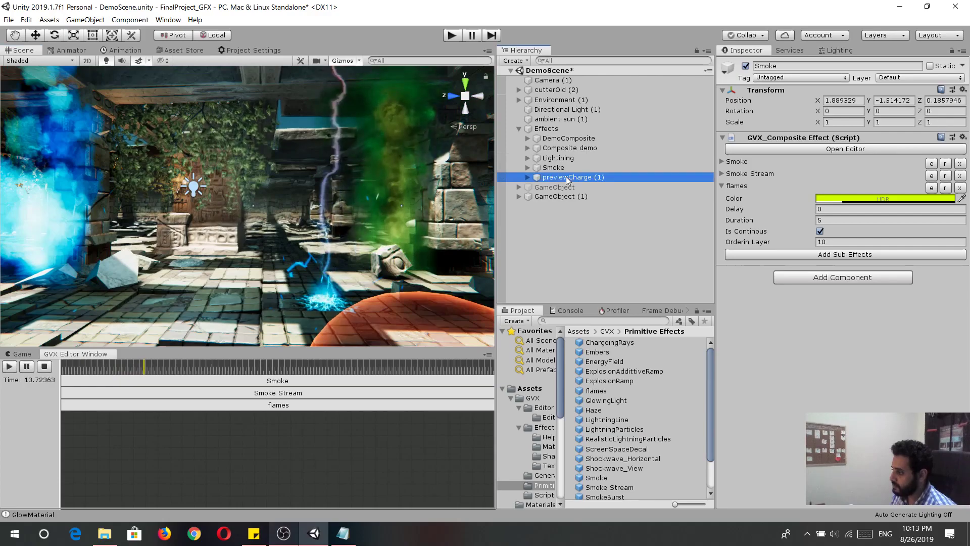
{"action": "left_click", "coordinate": [565, 177]}
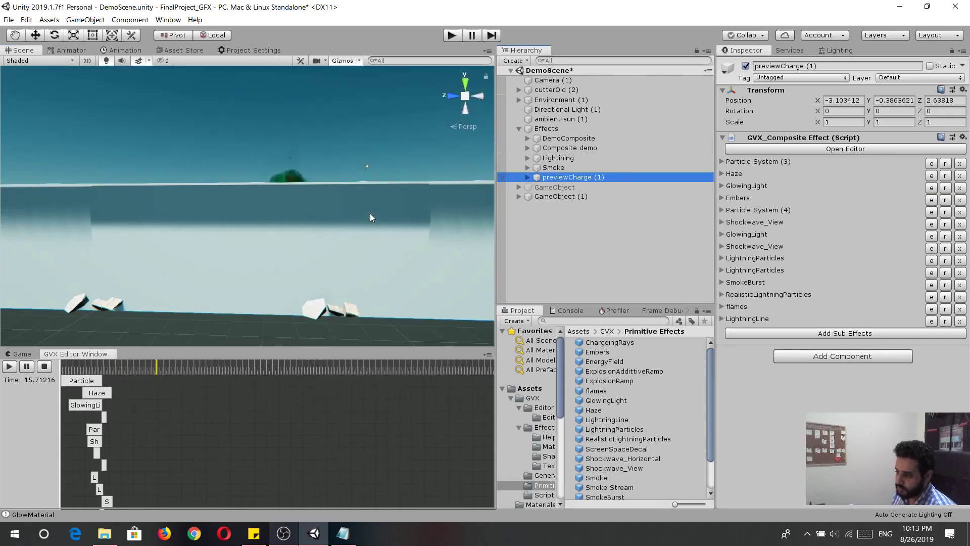
{"action": "right_click_drag", "start_coordinate": [268, 254], "coordinate": [674, 290]}
{"action": "middle_click_drag", "start_coordinate": [267, 279], "coordinate": [294, 113]}
{"action": "middle_click_drag", "start_coordinate": [268, 258], "coordinate": [297, 157]}
{"action": "middle_click_drag", "start_coordinate": [266, 241], "coordinate": [204, 207]}
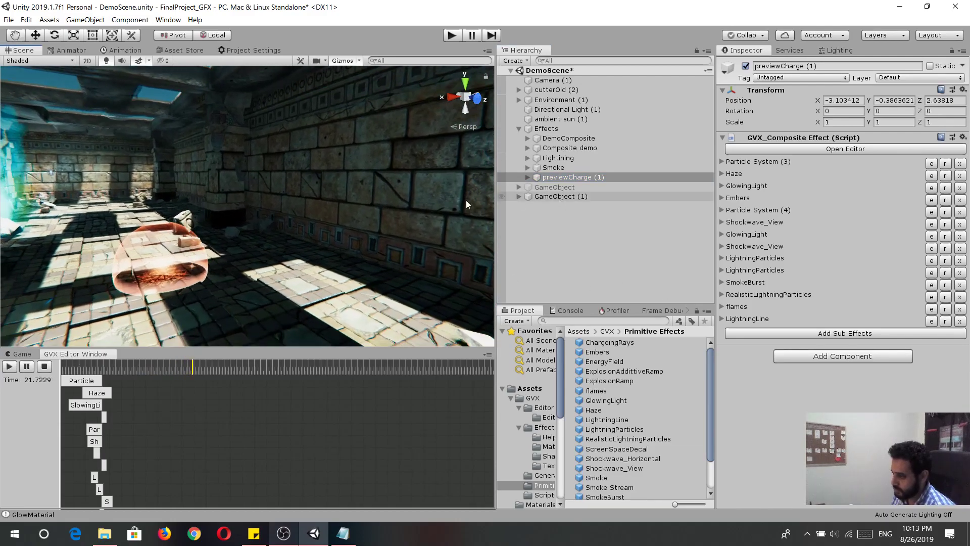
{"action": "double_click", "coordinate": [563, 177]}
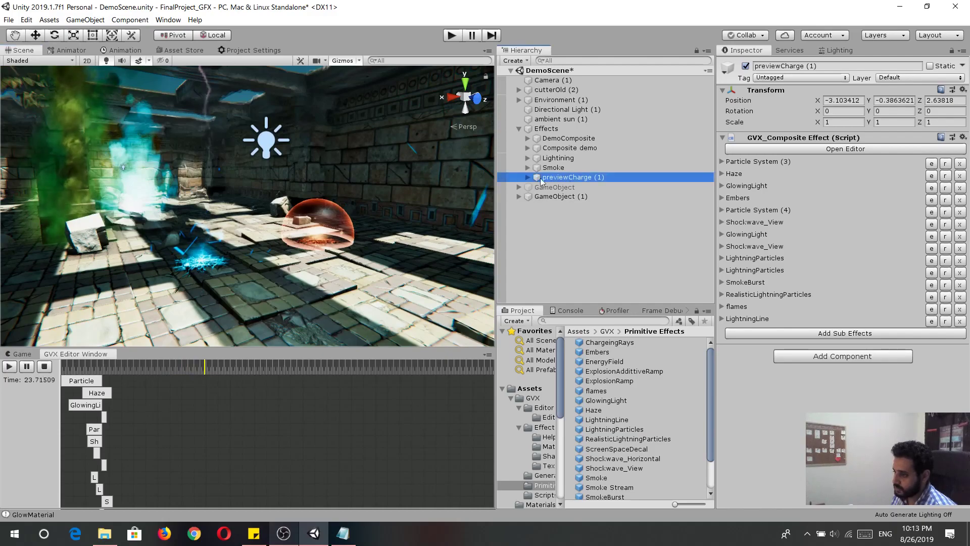
Step: Stop the preview and move previewCharge (1) near the brick wall, to about X -4.05 and Z 1.74
{"action": "left_click", "coordinate": [50, 369]}
{"action": "middle_click_drag", "start_coordinate": [371, 148], "coordinate": [146, 251]}
{"action": "left_click_drag", "start_coordinate": [146, 251], "coordinate": [383, 259], "text": "alt"}
{"action": "right_click_drag", "start_coordinate": [383, 259], "coordinate": [152, 259], "text": "alt"}
{"action": "left_click_drag", "start_coordinate": [152, 259], "coordinate": [177, 178], "text": "alt"}
{"action": "scroll", "coordinate": [329, 219], "scroll_direction": "down", "scroll_amount": 3}
{"action": "middle_click_drag", "start_coordinate": [167, 191], "coordinate": [188, 193]}
{"action": "right_click_drag", "start_coordinate": [187, 193], "coordinate": [227, 214], "text": "alt"}
{"action": "middle_click_drag", "start_coordinate": [227, 213], "coordinate": [313, 247]}
{"action": "scroll", "coordinate": [310, 249], "scroll_direction": "up", "scroll_amount": 3}
{"action": "scroll", "coordinate": [317, 252], "scroll_direction": "down", "scroll_amount": 3}
{"action": "left_click_drag", "start_coordinate": [324, 245], "coordinate": [350, 185], "text": "alt"}
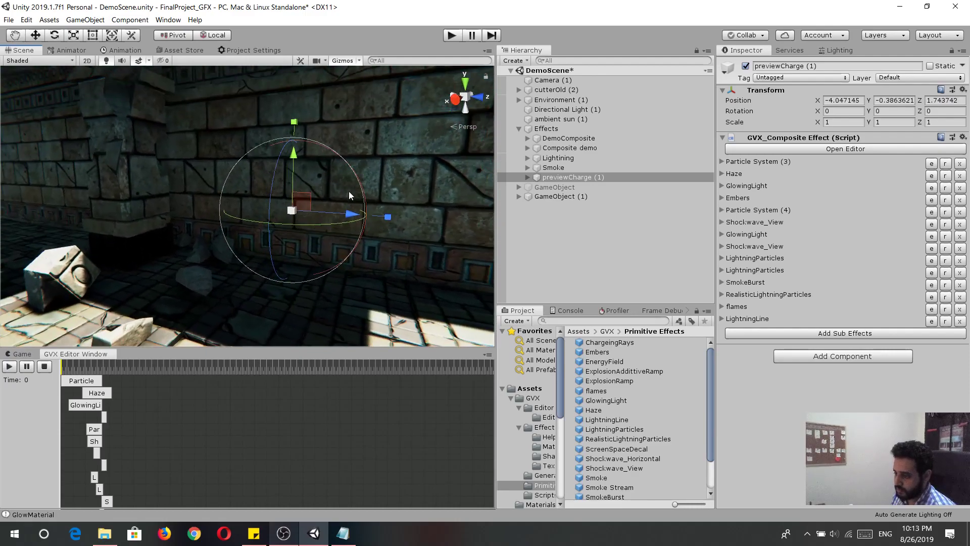
{"action": "middle_click_drag", "start_coordinate": [325, 237], "coordinate": [301, 266]}
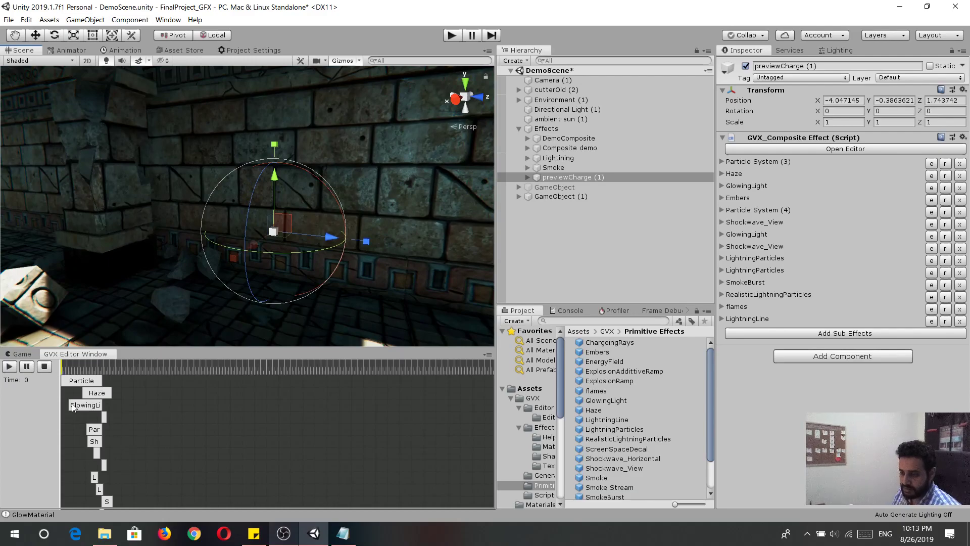
Step: Play the previewCharge (1) preview, replay it from near the start to examine the blue burst from two angles, and pause it
{"action": "left_click", "coordinate": [7, 366]}
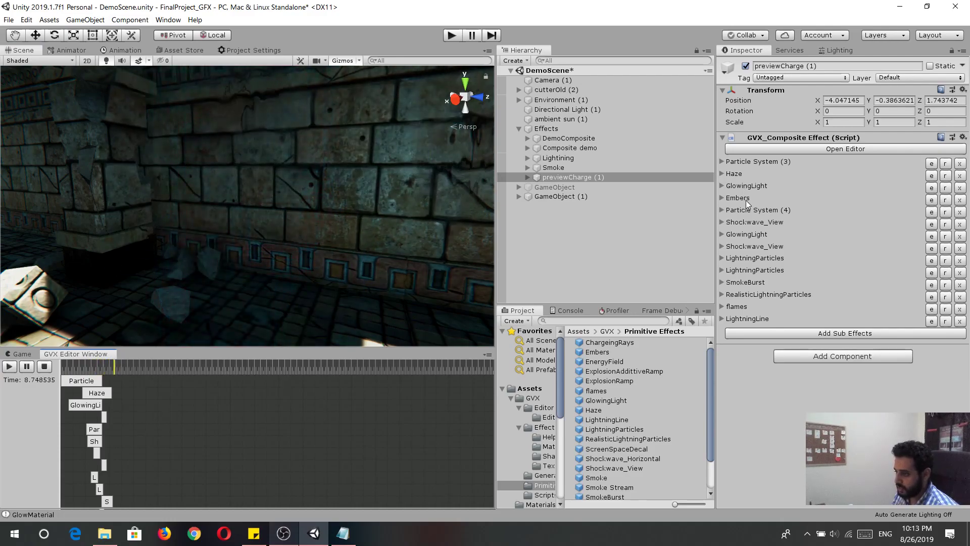
{"action": "left_click", "coordinate": [71, 368]}
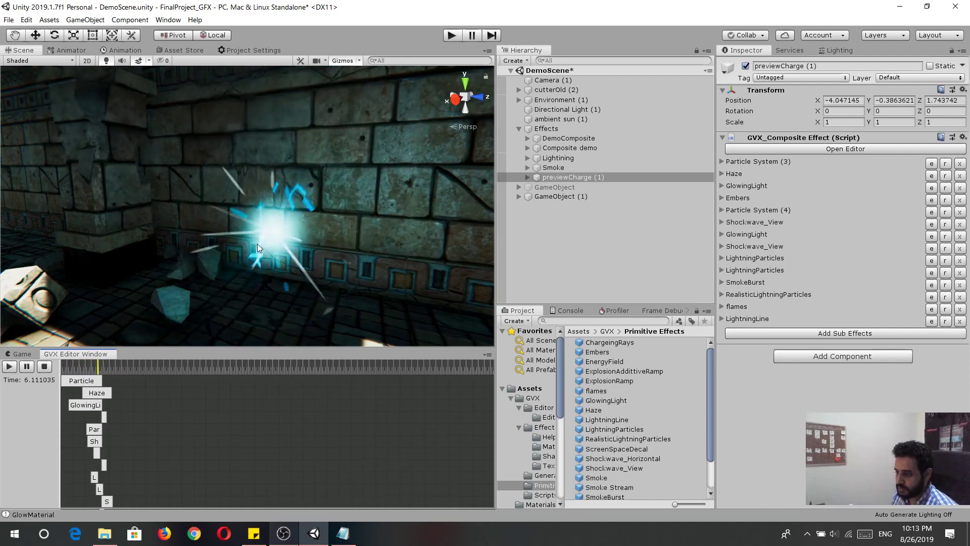
{"action": "right_click_drag", "start_coordinate": [312, 229], "coordinate": [192, 242]}
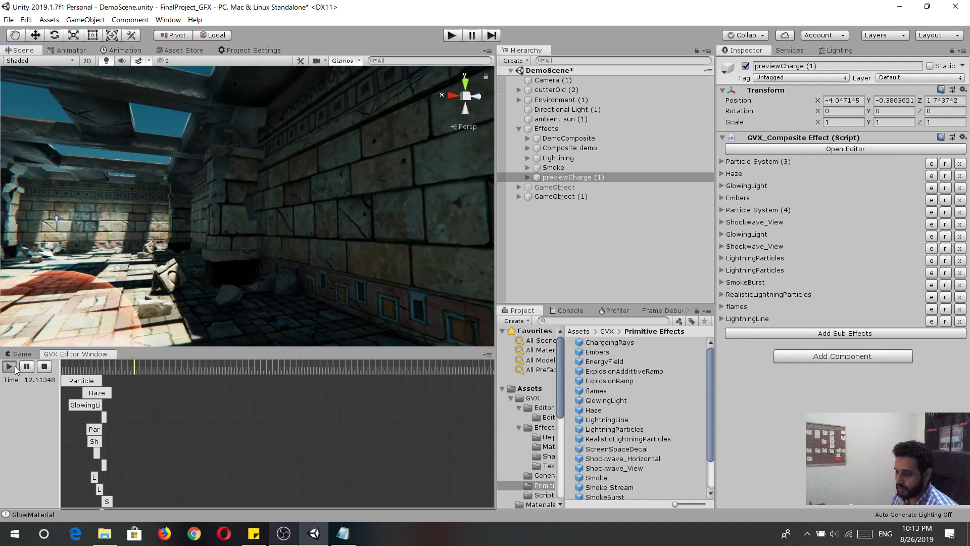
{"action": "left_click", "coordinate": [64, 363]}
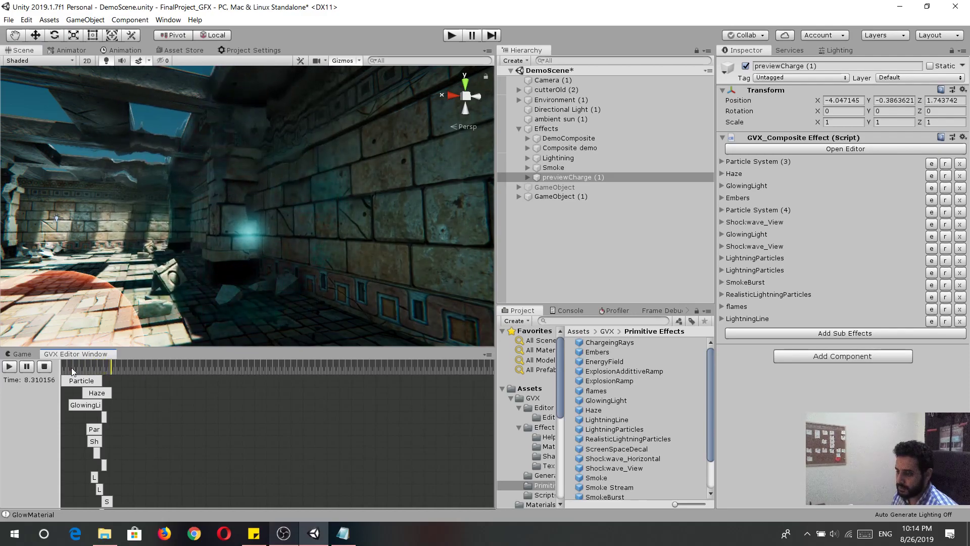
{"action": "left_click", "coordinate": [25, 370]}
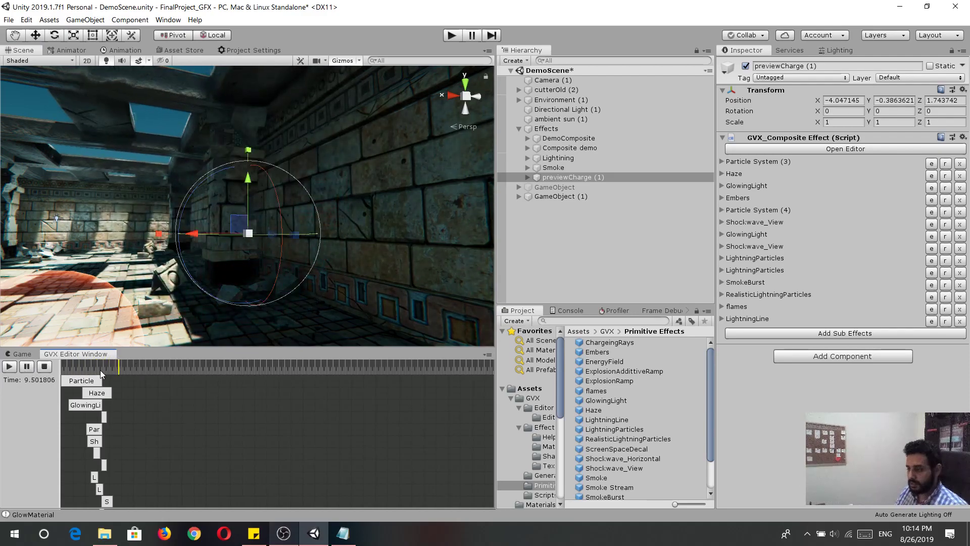
Step: Enlarge the timeline of the charge effect's sub effects and switch to OBS Studio
{"action": "scroll", "coordinate": [109, 401], "scroll_direction": "up", "scroll_amount": 3}
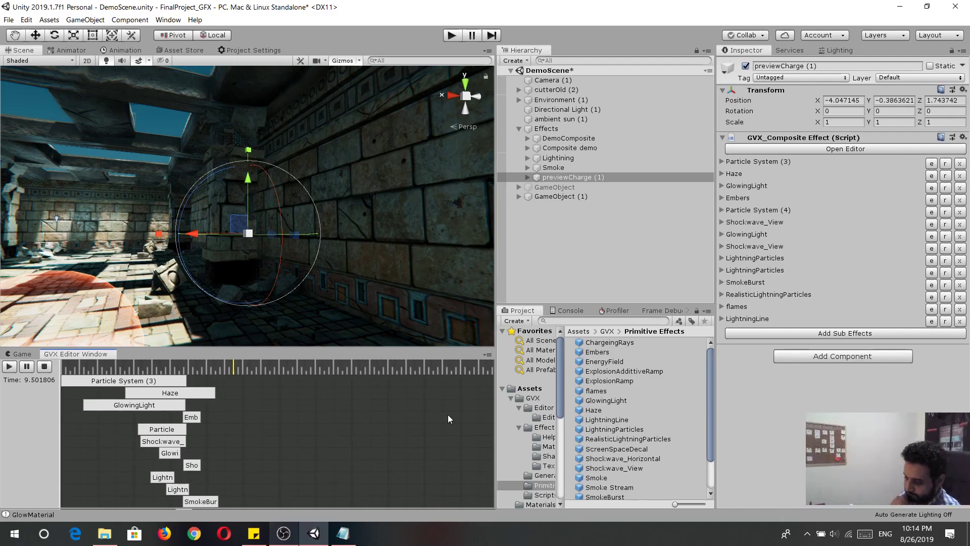
{"action": "left_click", "coordinate": [283, 533]}
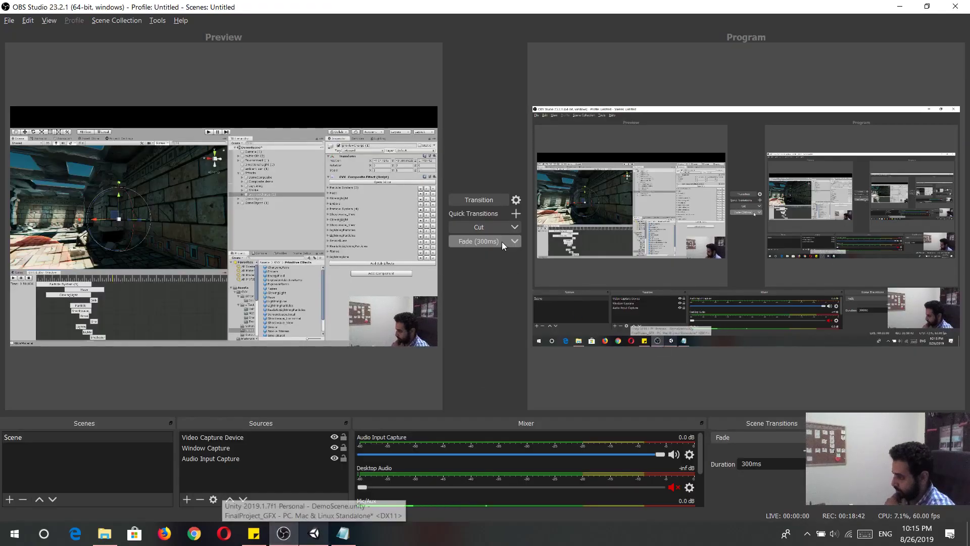